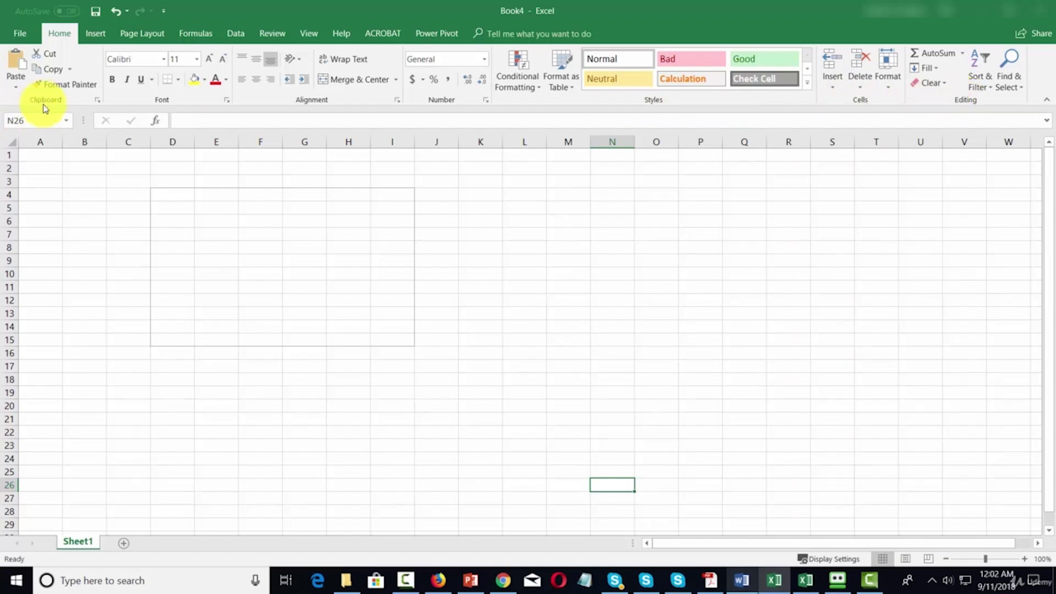
click(42, 157)
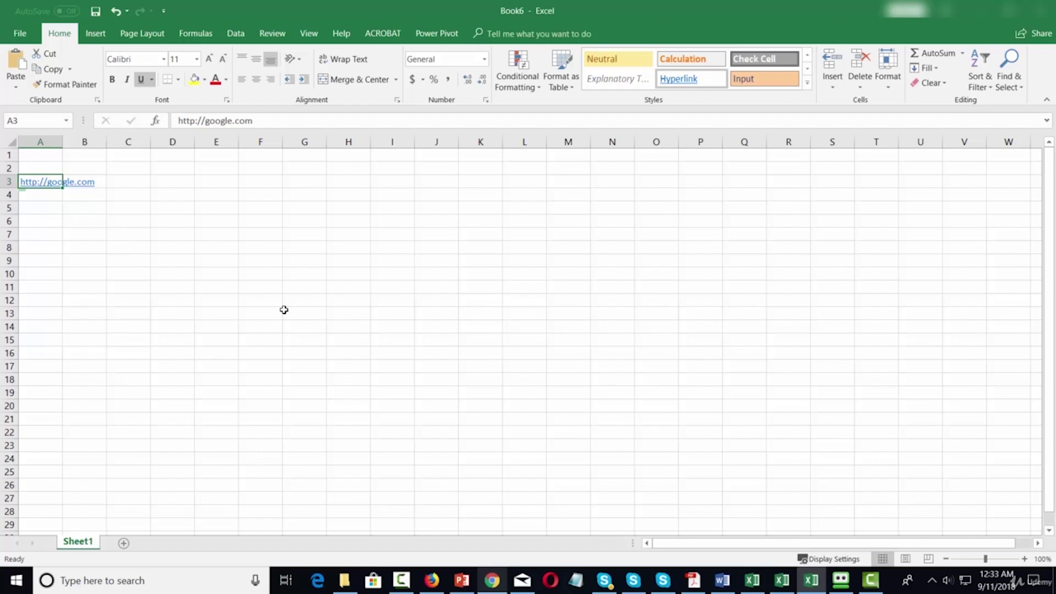
click(112, 81)
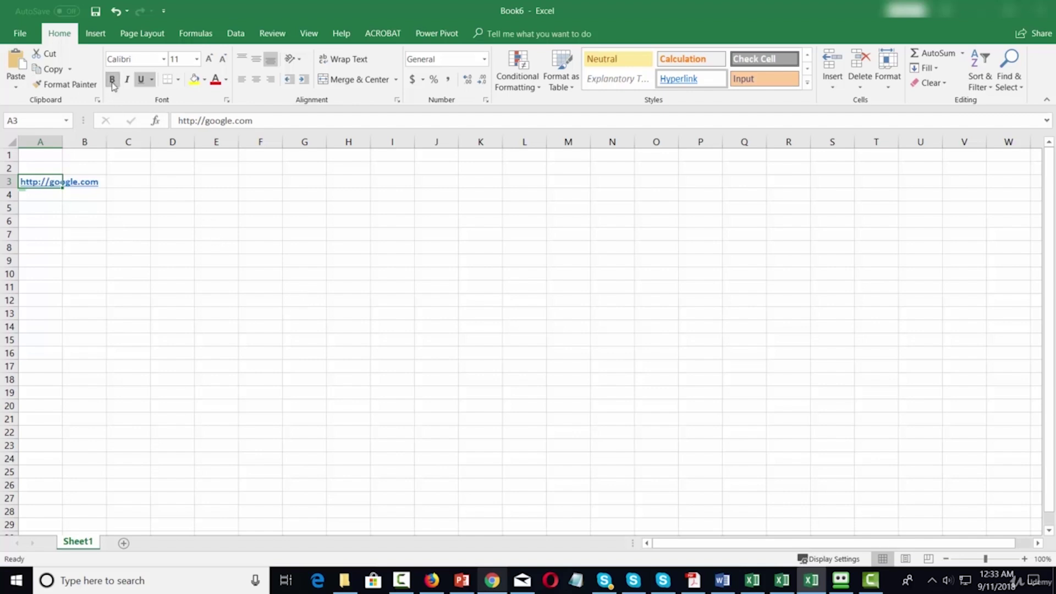
click(129, 81)
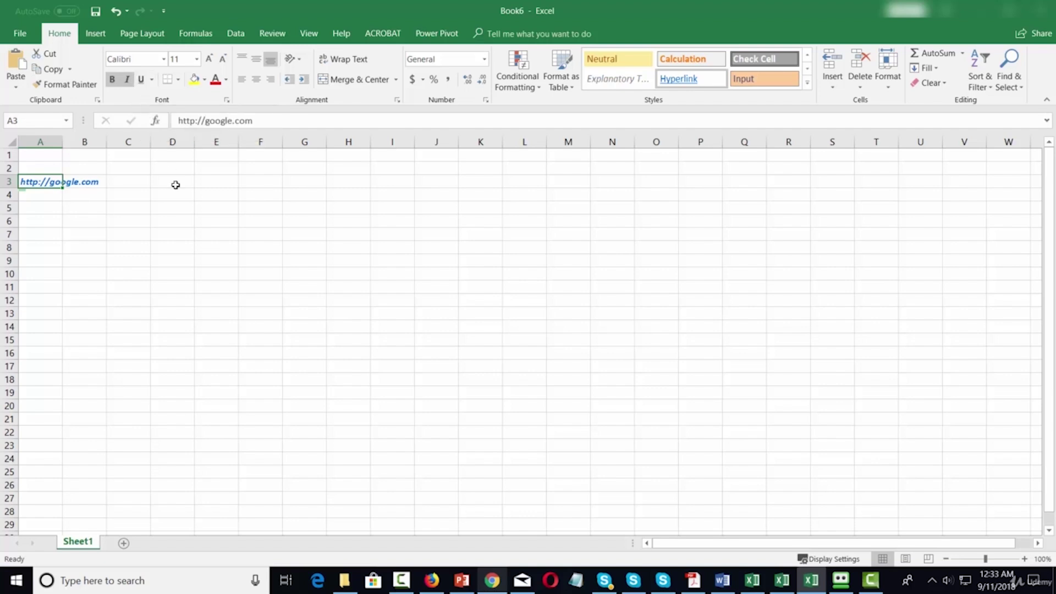
click(194, 81)
click(226, 80)
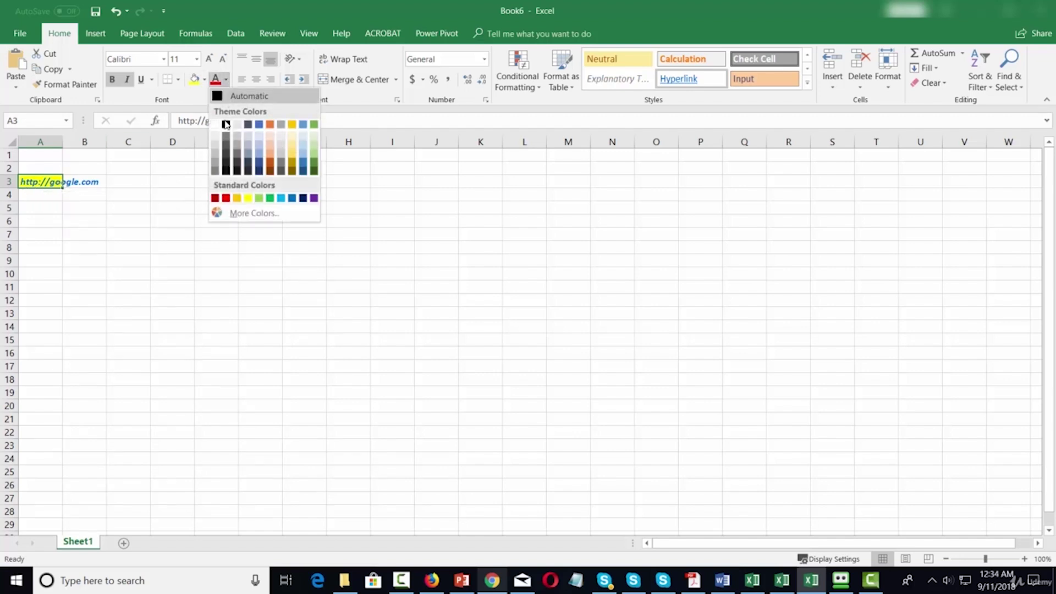
click(224, 198)
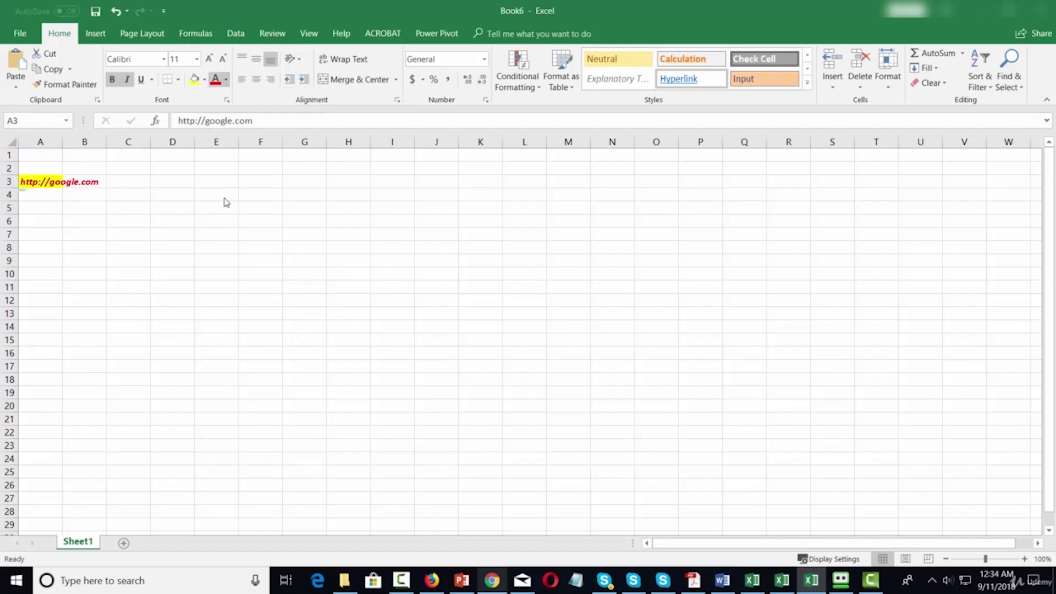
click(164, 59)
click(145, 155)
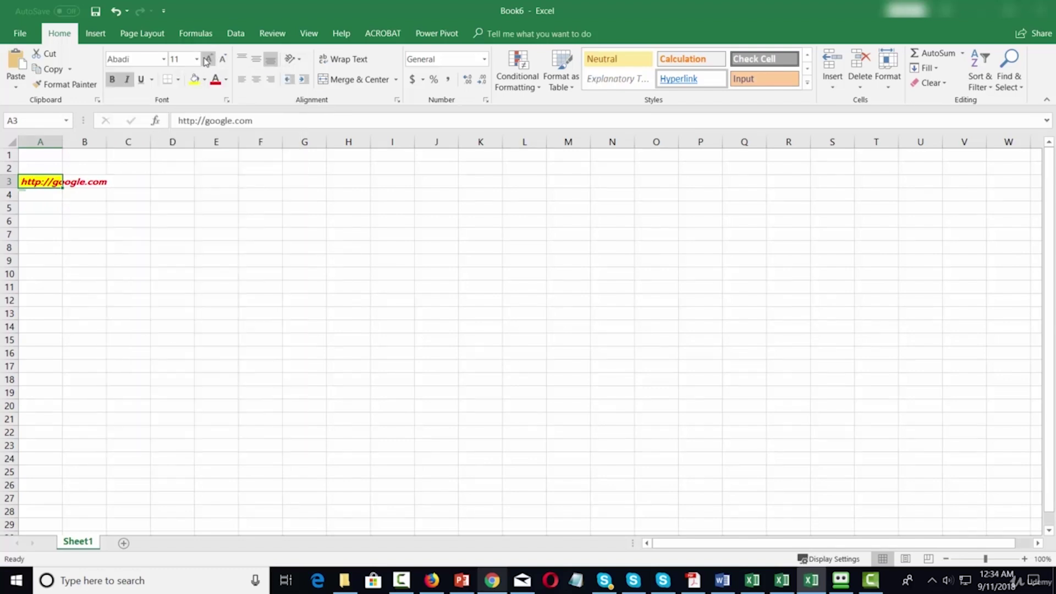
click(197, 59)
click(175, 158)
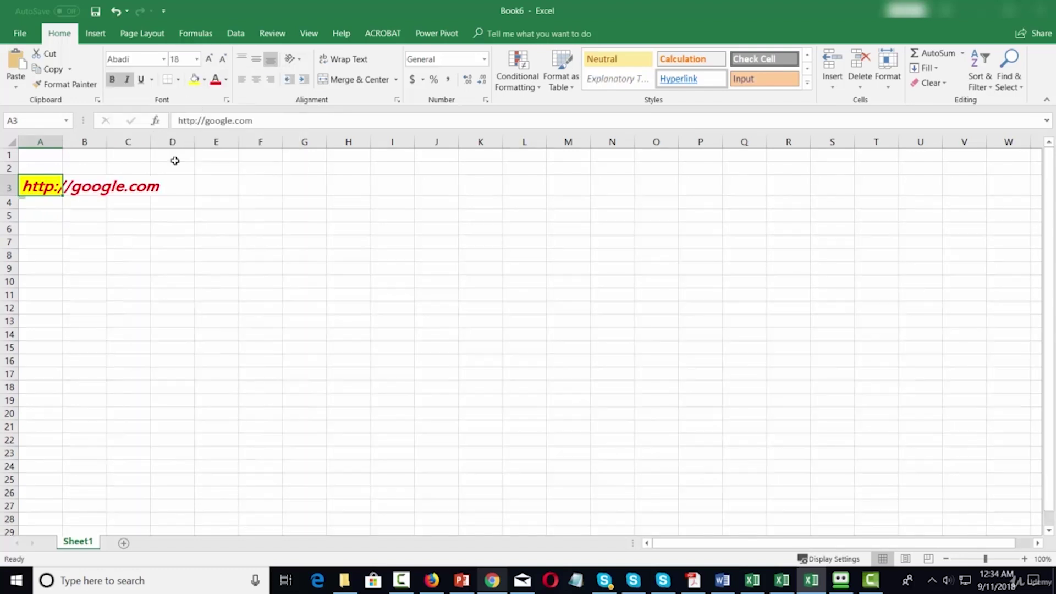
- Autofit column A to the link text and widen it further beyond the text
double_click(63, 142)
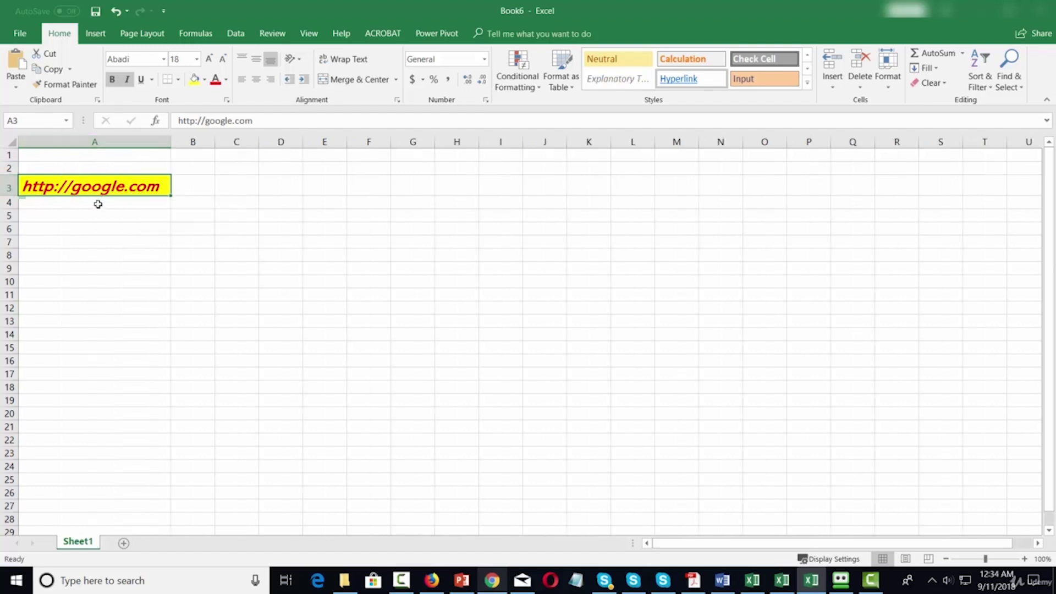
drag(169, 142, 272, 142)
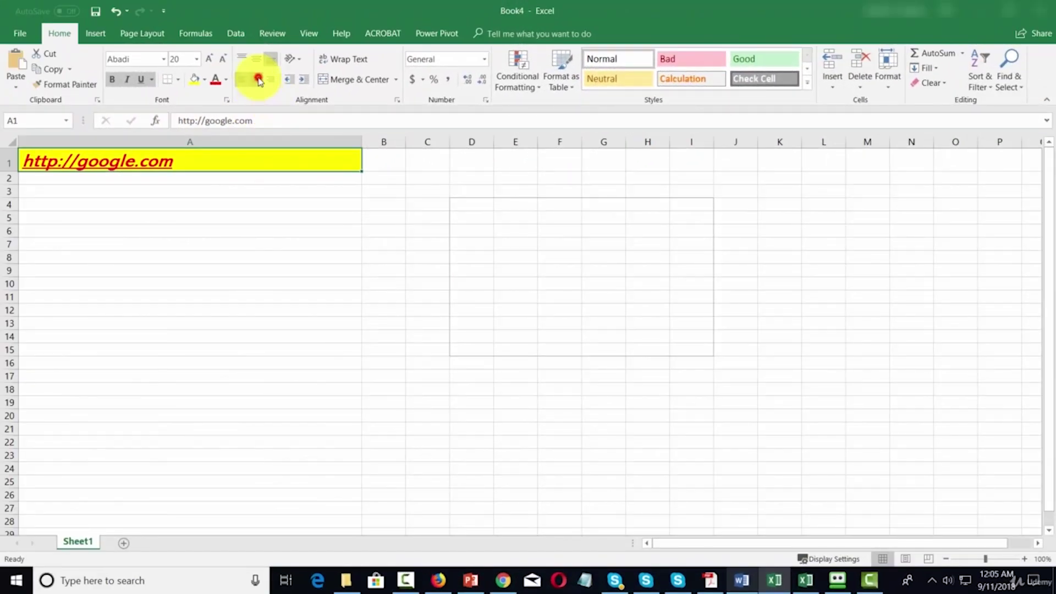
- Try centre and right alignment on the link in A1 and return it to left alignment
click(255, 79)
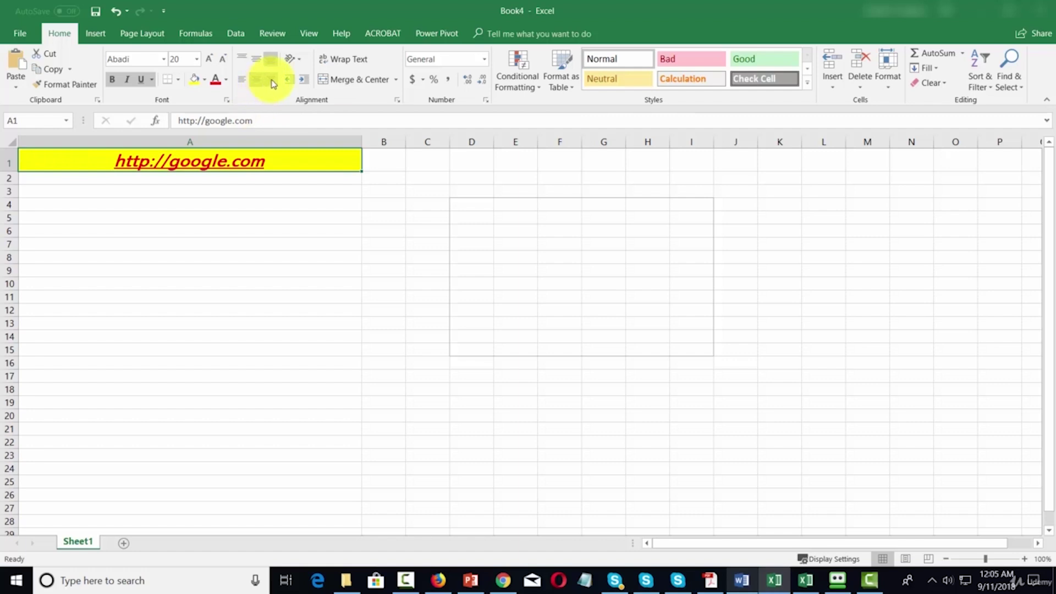
click(272, 80)
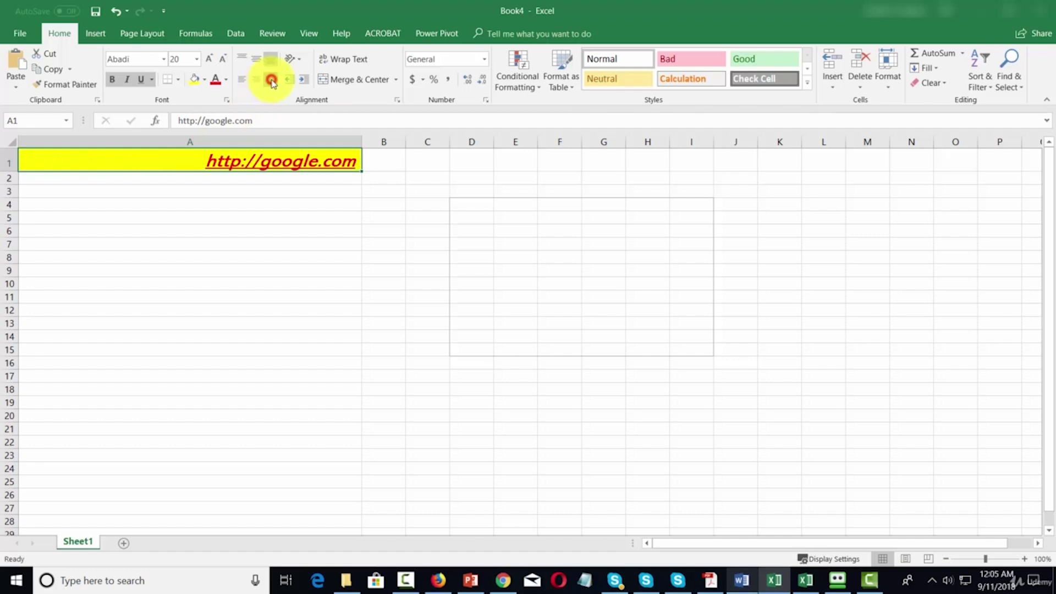
click(242, 81)
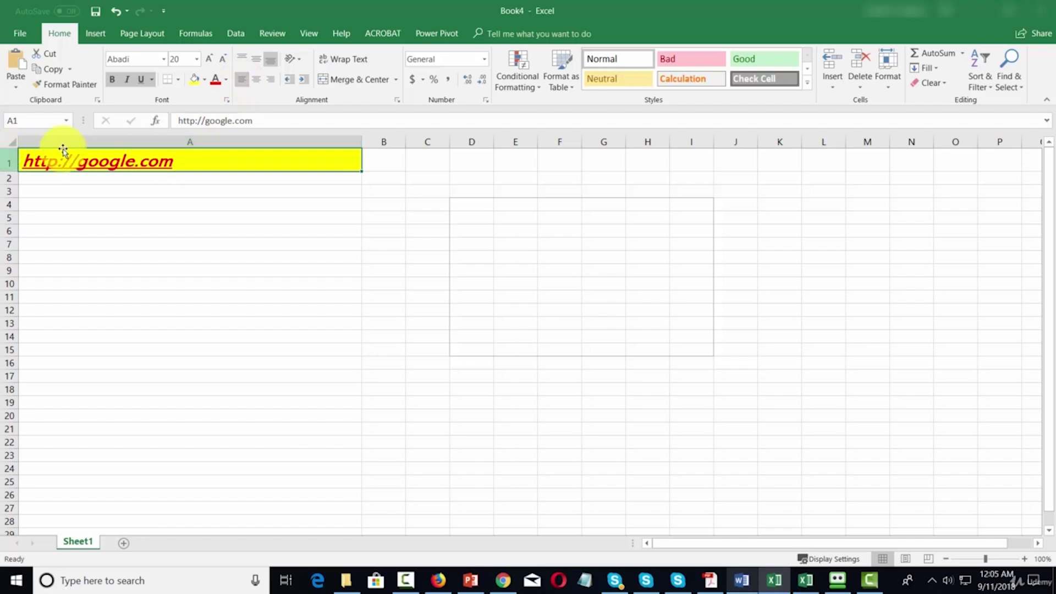
- Narrow column A below the length of the link and widen it back around the text
click(348, 140)
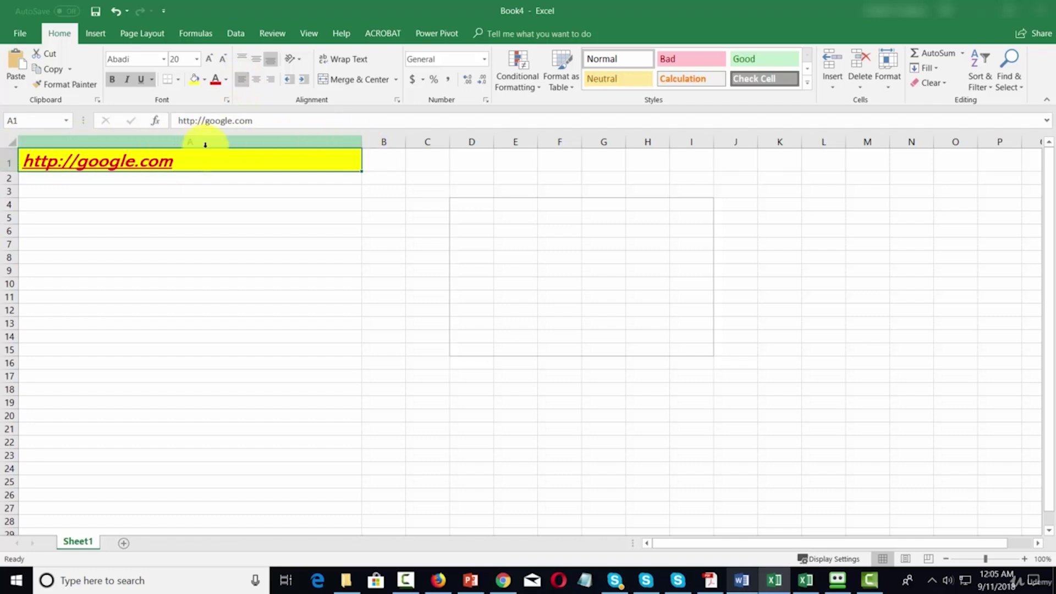
drag(362, 142, 118, 142)
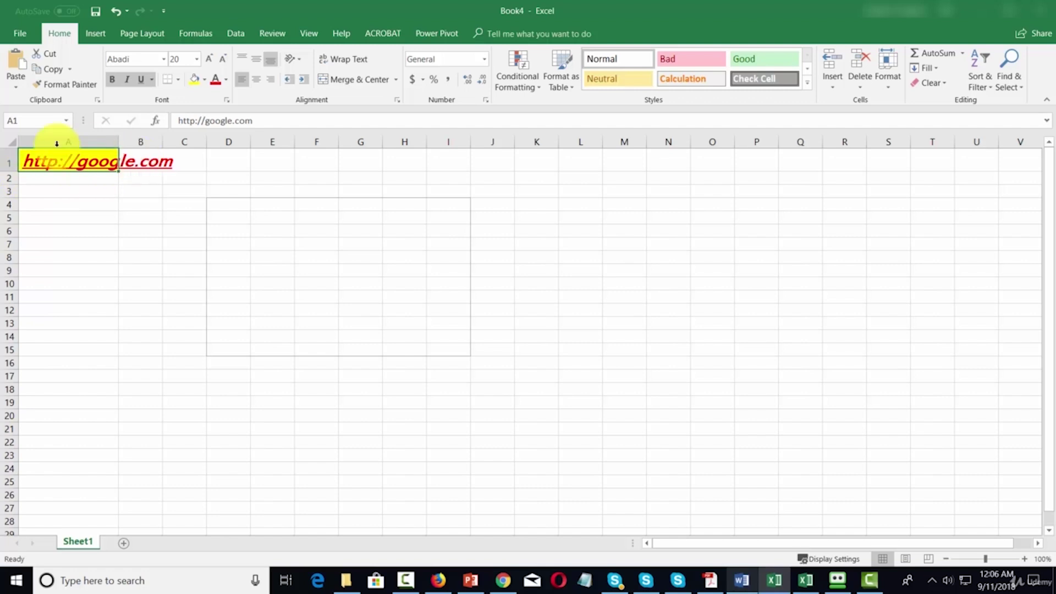
double_click(116, 141)
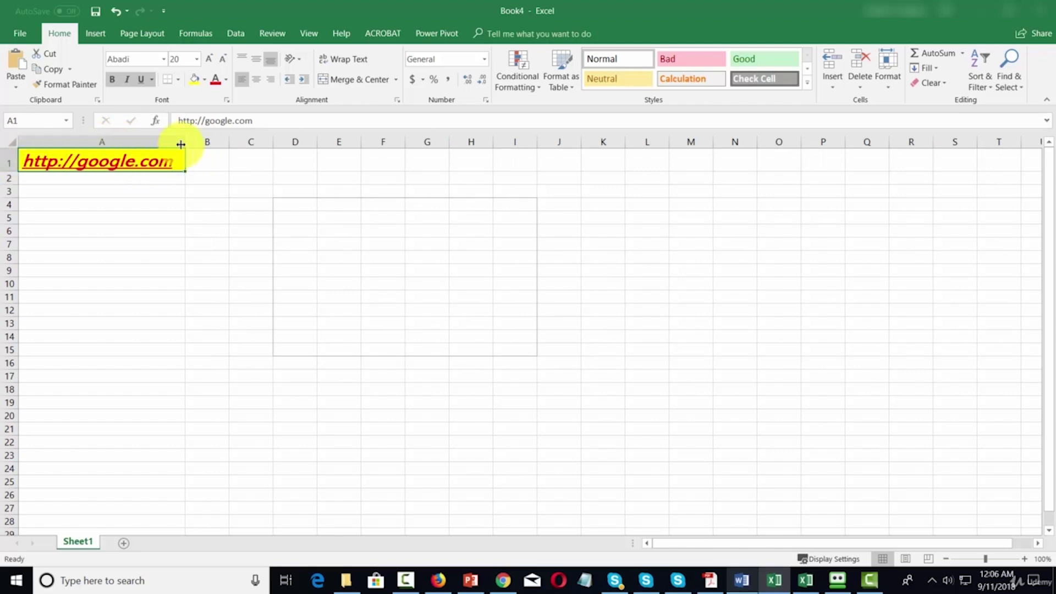
- Widen column A to nearly twice the length of the link and centre the link in A1
drag(186, 143, 329, 145)
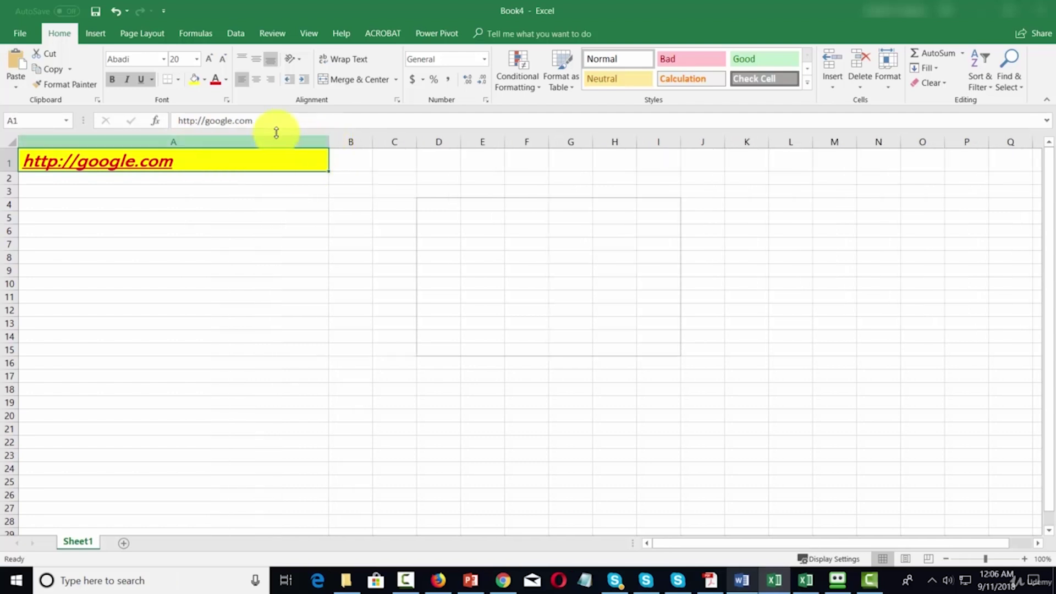
click(255, 80)
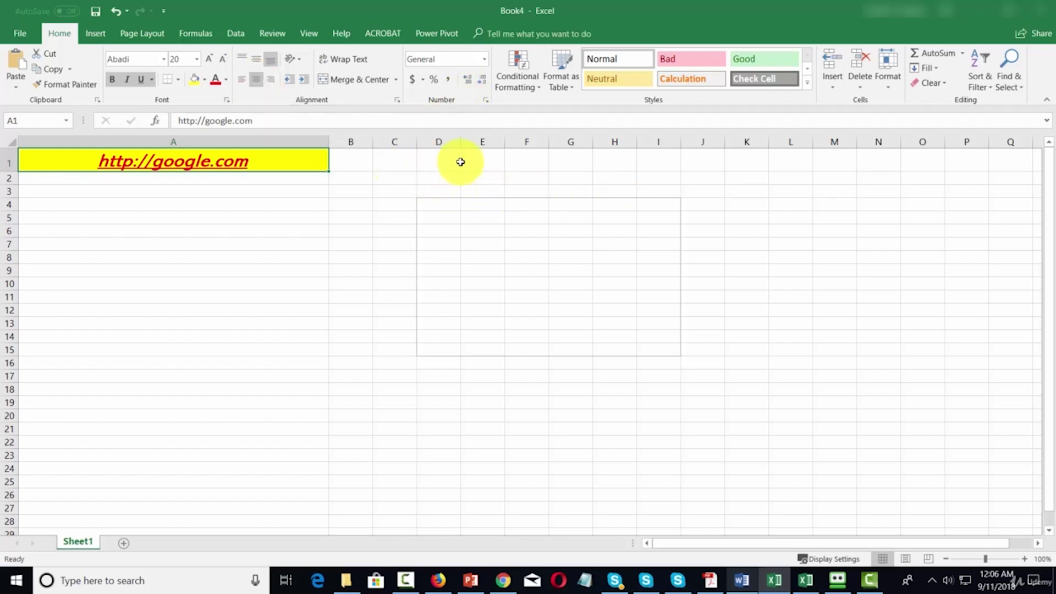
- Enter 67, 67, 56 and 45 in cells D1 to D4 and format column D as Currency
click(438, 163)
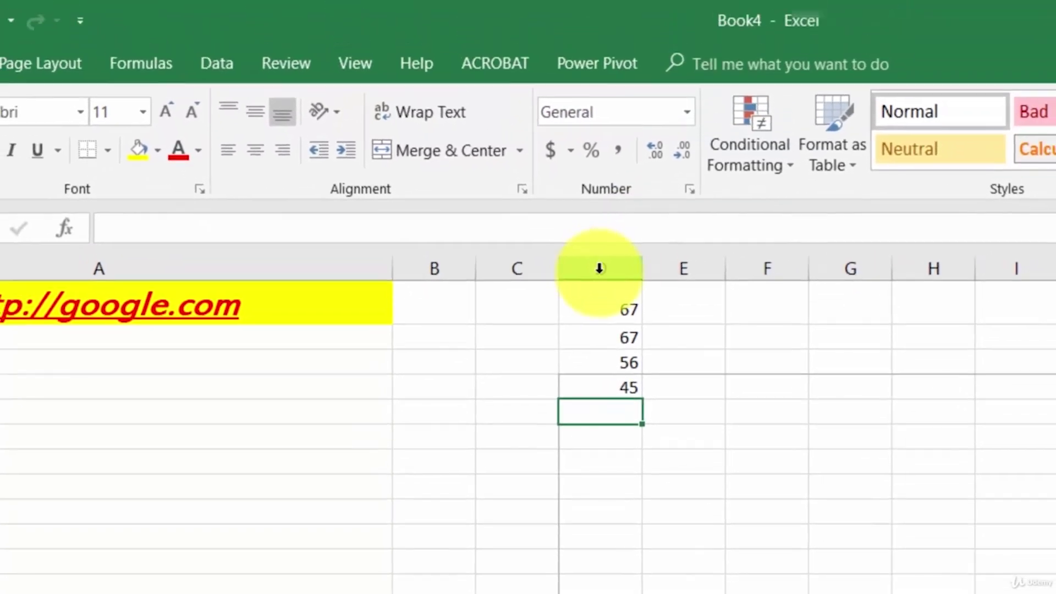
click(600, 268)
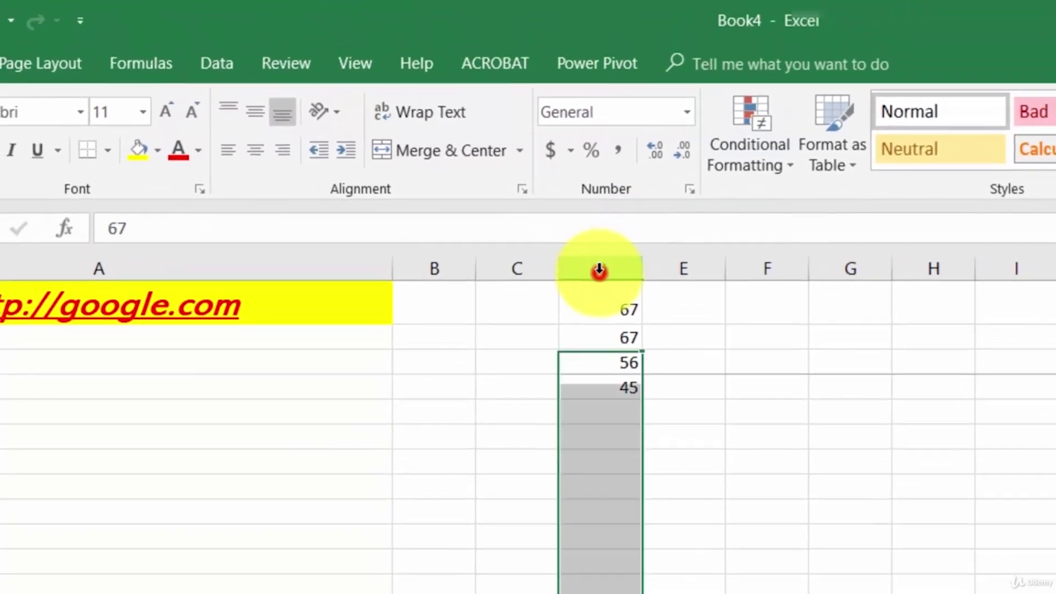
click(686, 113)
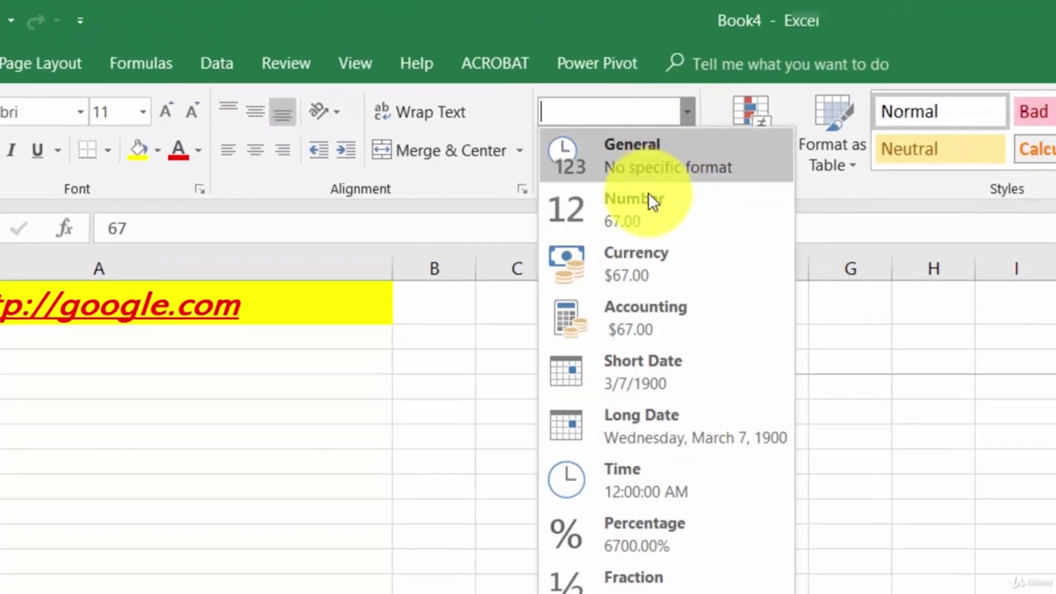
click(633, 256)
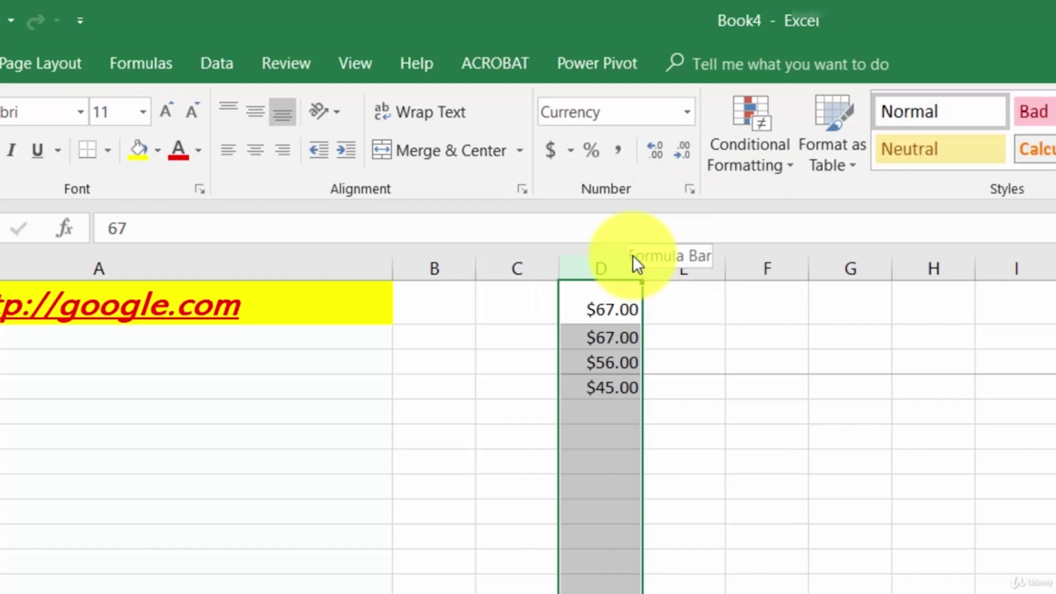
- Format column D as Short Date and switch it to the Fraction number format
click(685, 112)
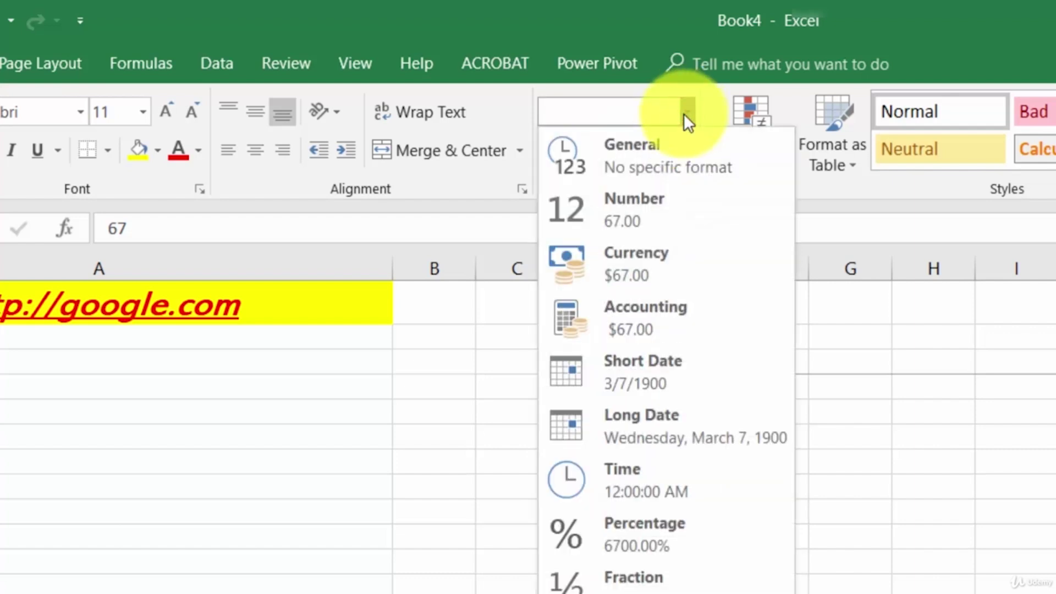
click(646, 368)
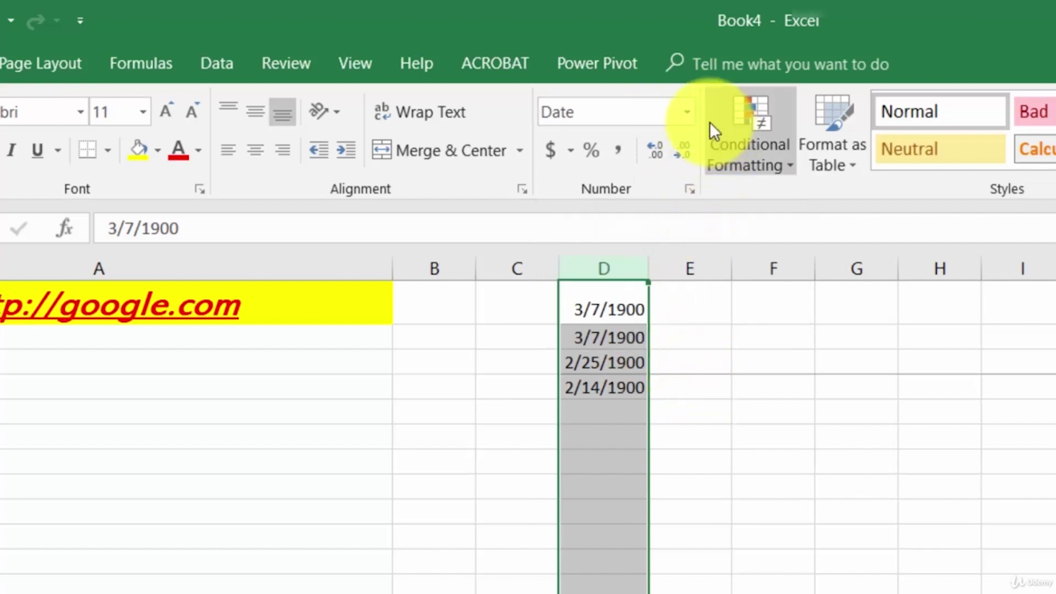
click(687, 112)
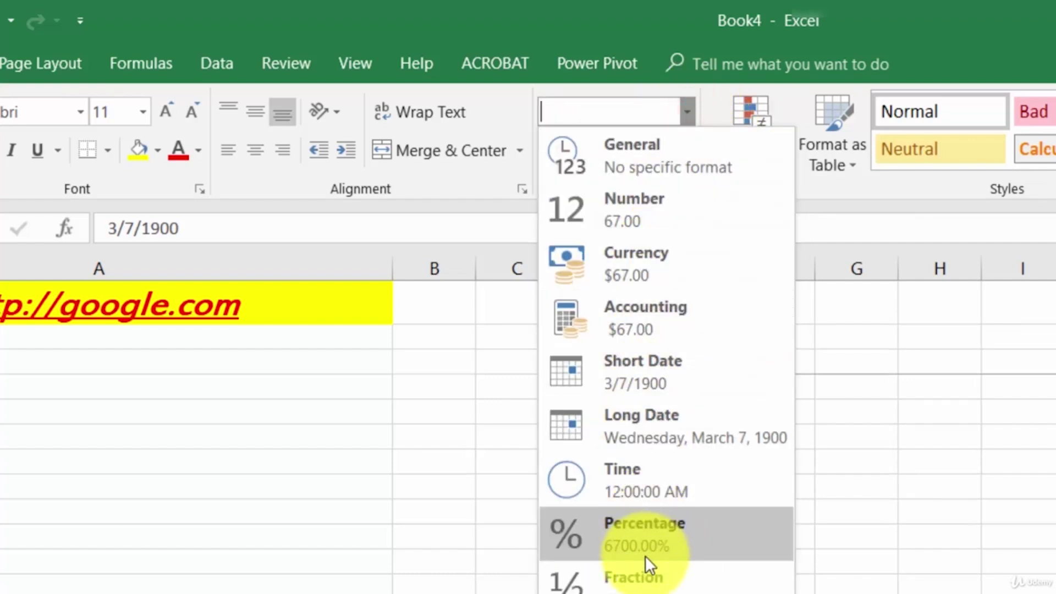
click(643, 574)
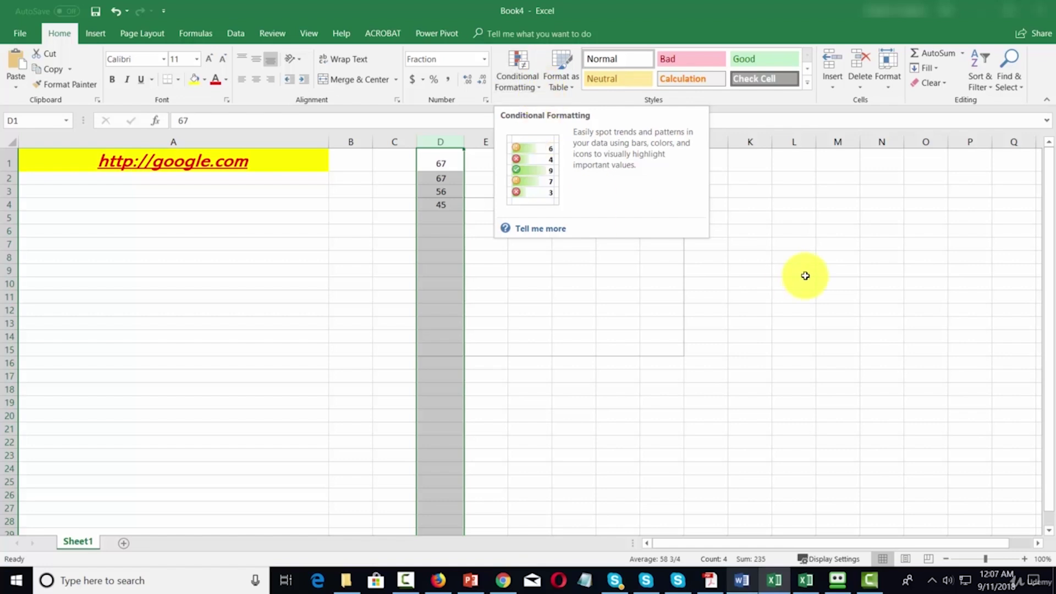
- Enter 78, 56, 100 and 89 in cells G1 to G4
click(585, 166)
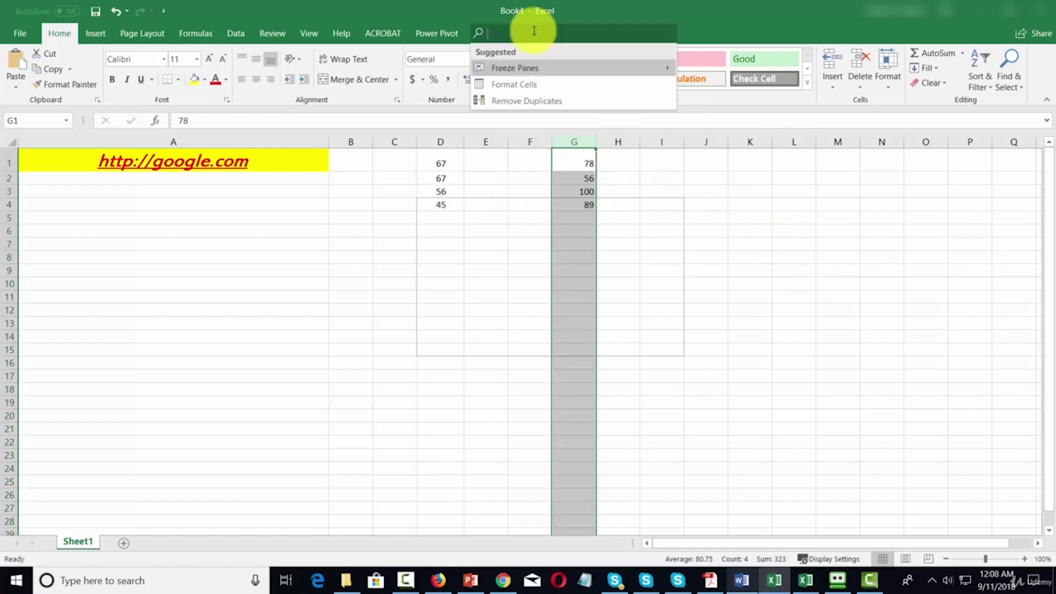
click(638, 4)
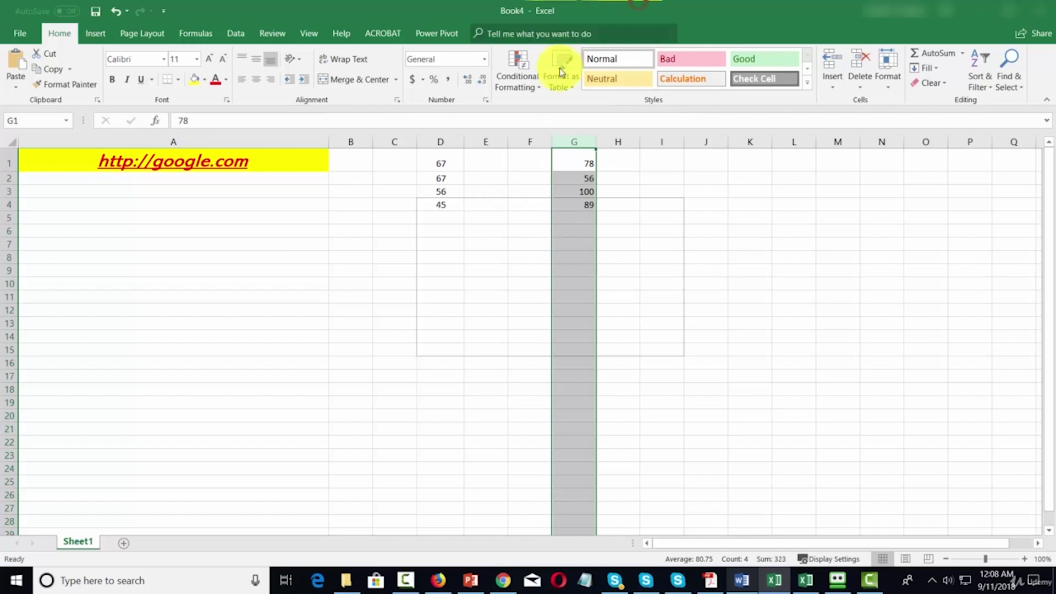
- Add a Greater Than conditional formatting rule to column G for values above 77 with Light Red Fill
click(538, 90)
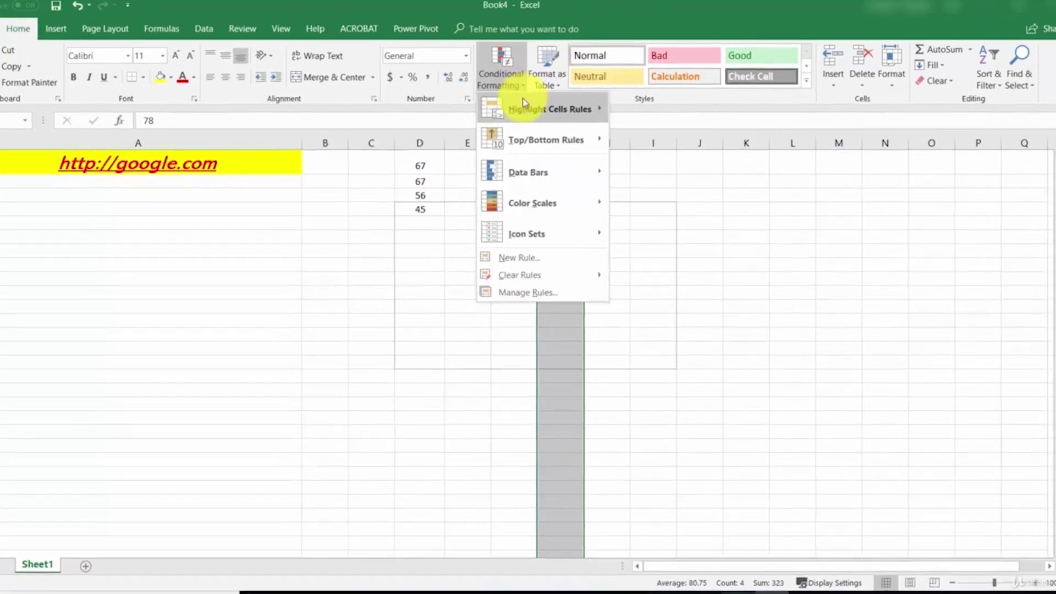
mouse_move(540, 103)
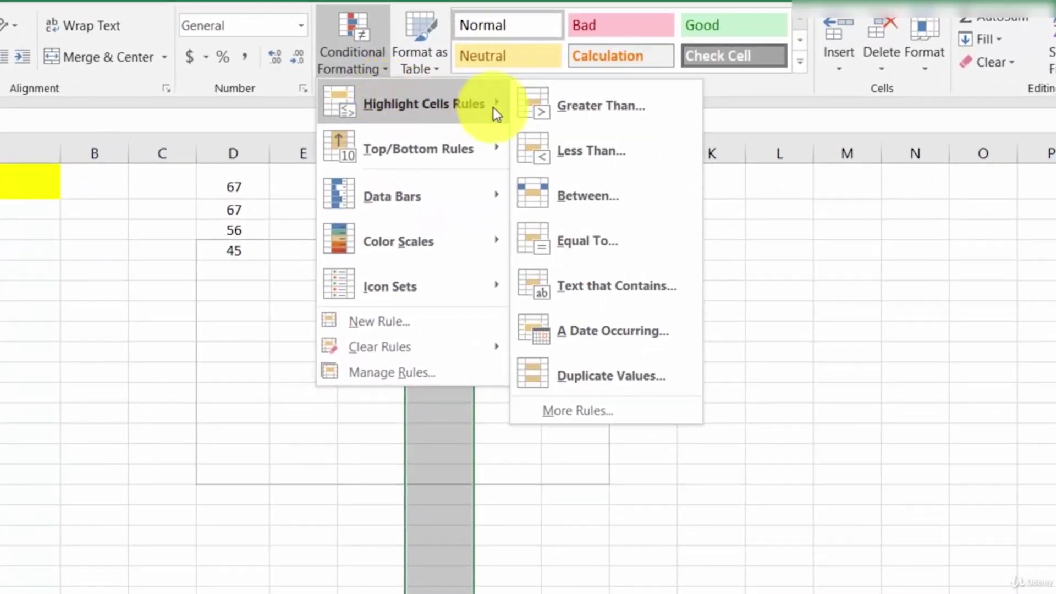
click(538, 105)
text(78)
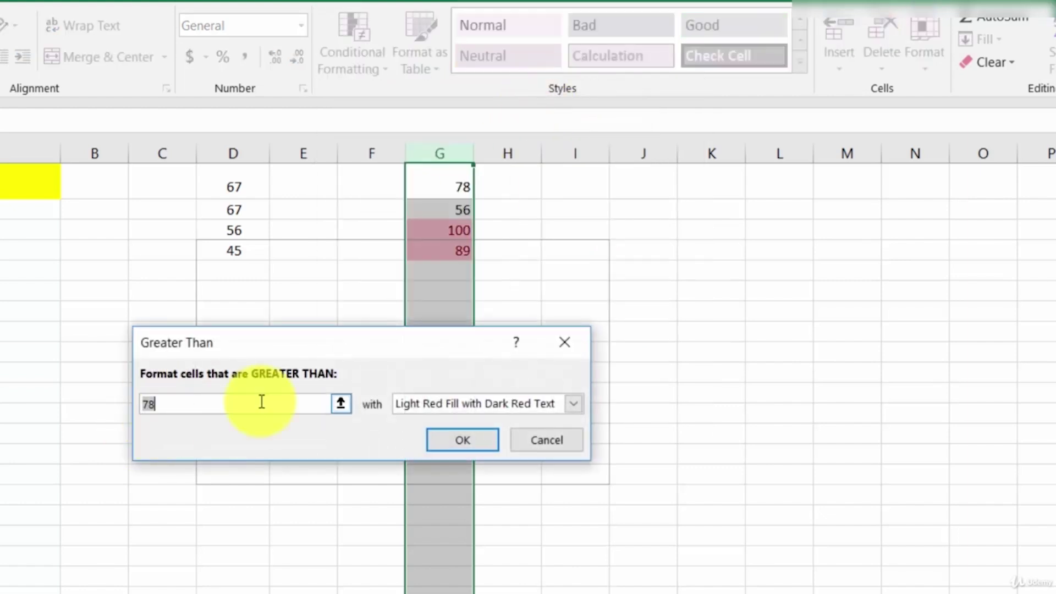
text(7)
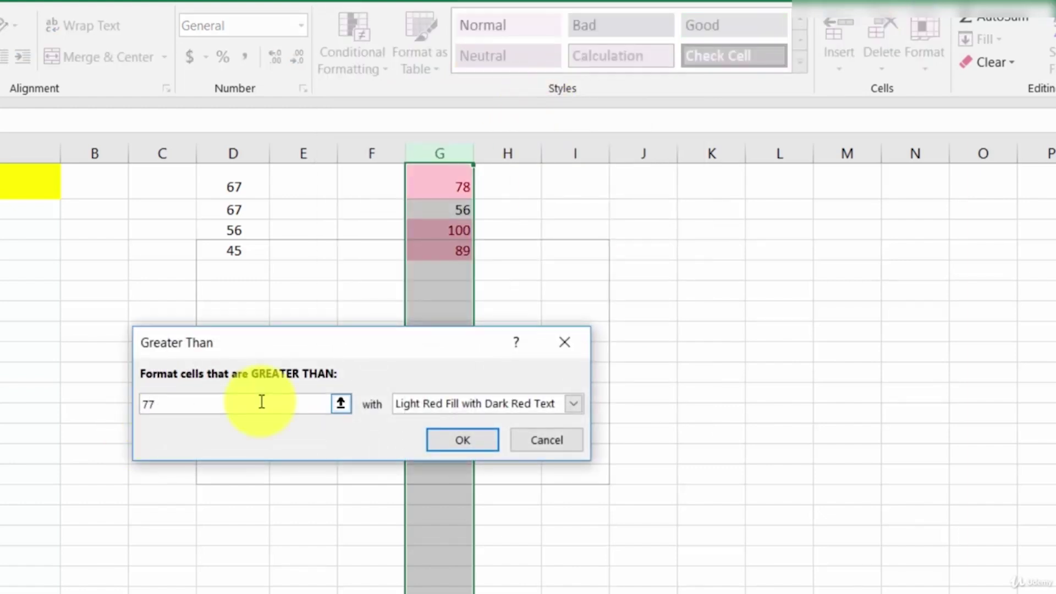
click(573, 403)
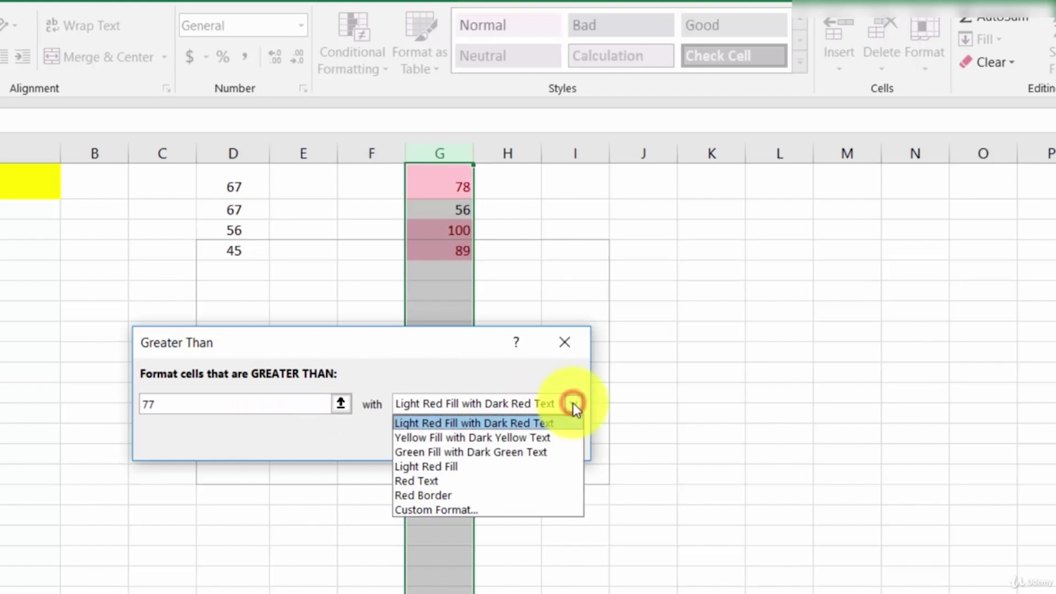
click(449, 466)
click(449, 438)
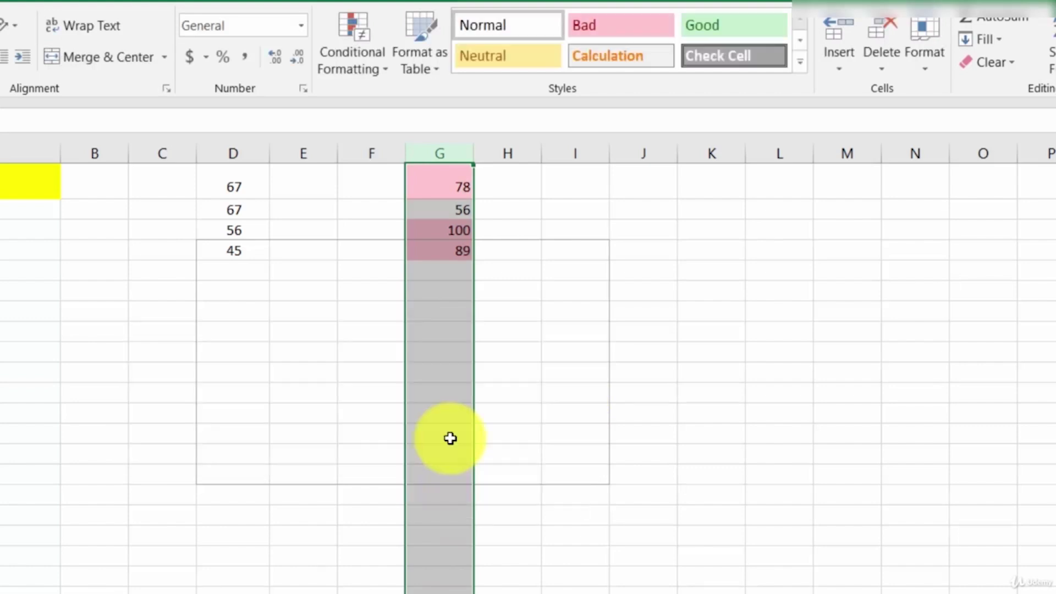
- Enter 89, 56 and 99 in cells G5 to G7 and insert a new row at row 9
click(634, 370)
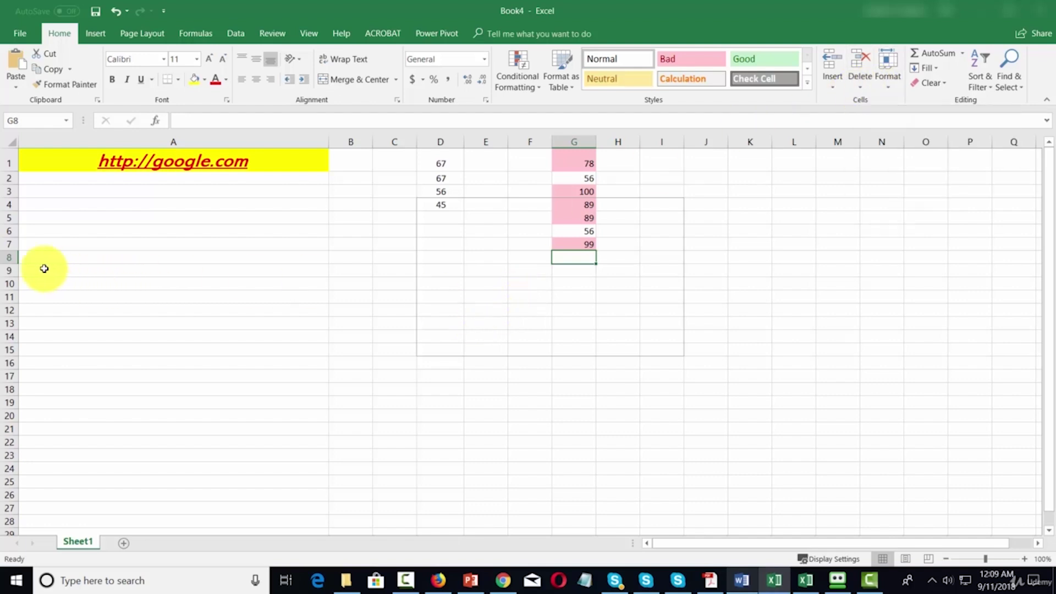
click(12, 271)
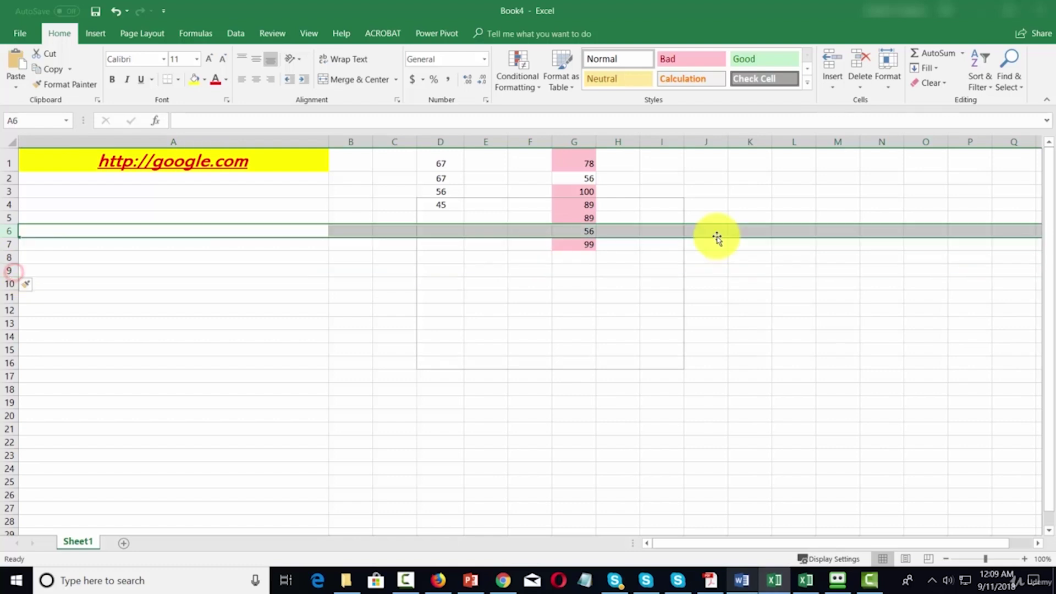
- Insert a blank row above row 6 and delete that row again
click(833, 88)
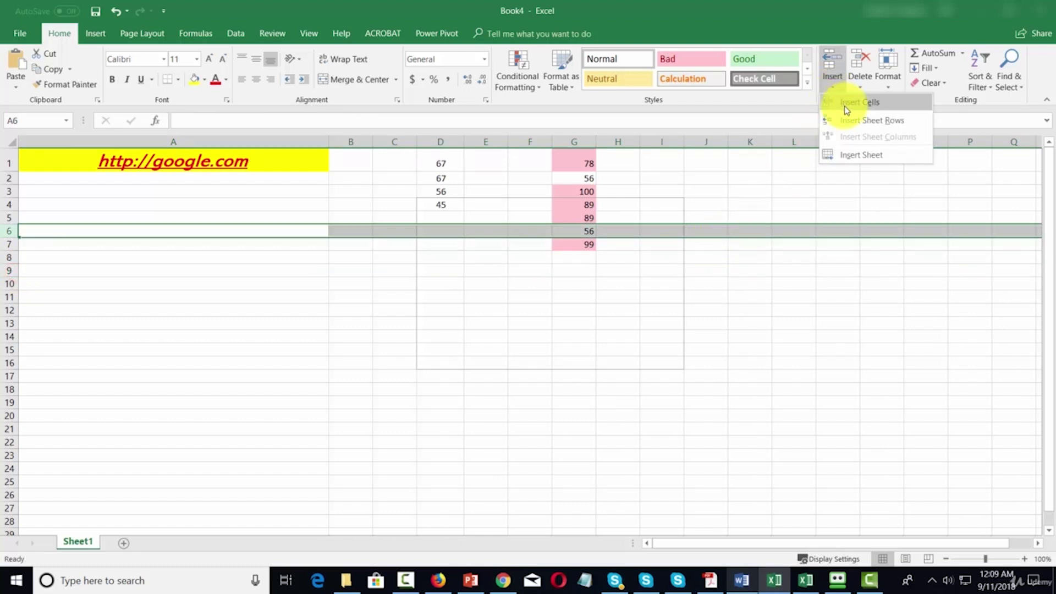
click(847, 109)
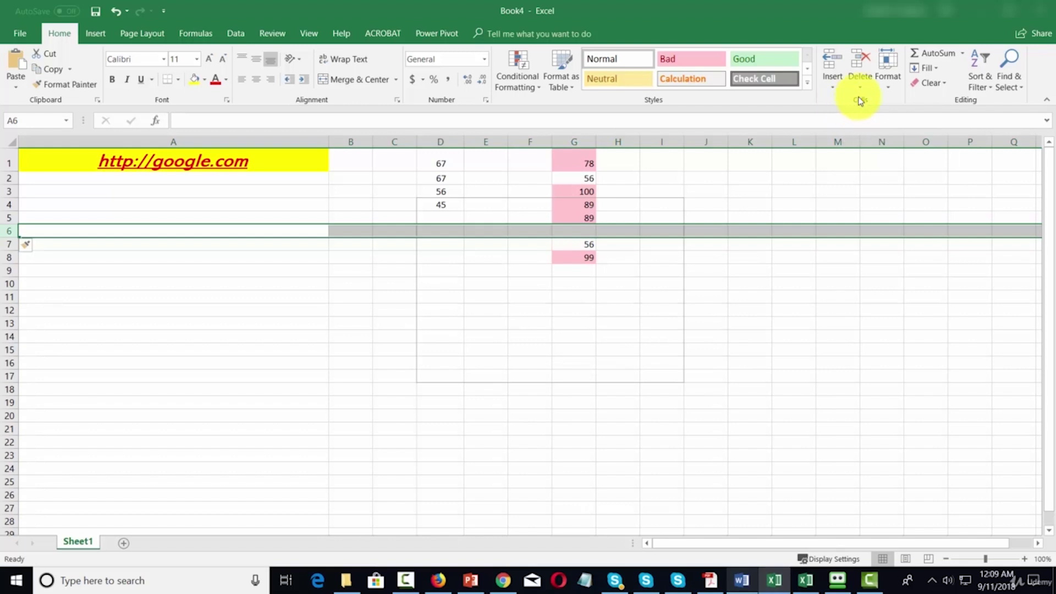
click(861, 87)
click(870, 101)
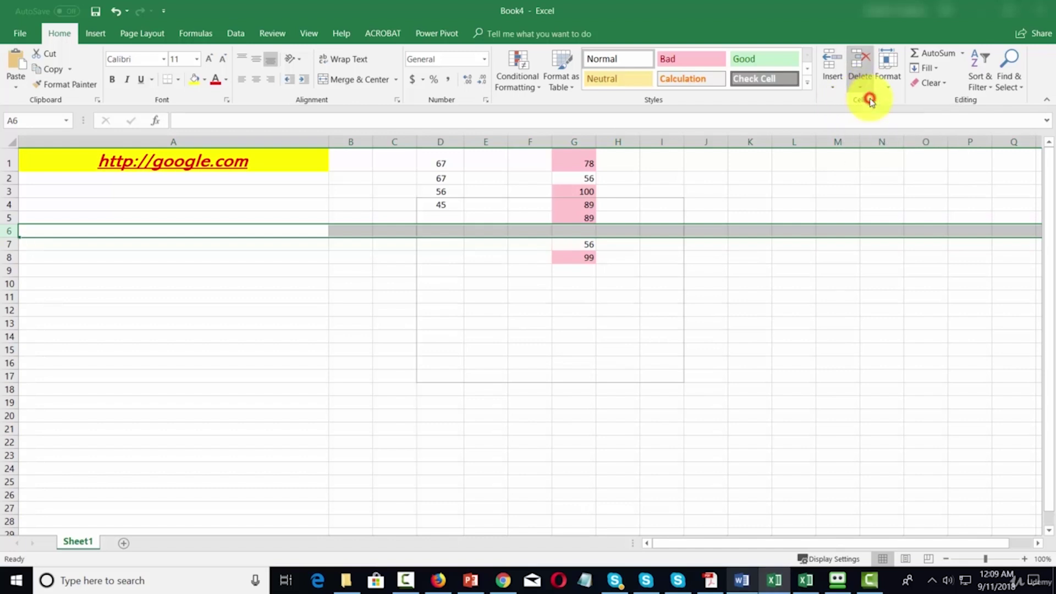
- Insert another sheet row at row 6, remove it with Delete Sheet Rows and deselect the row
click(833, 87)
click(840, 118)
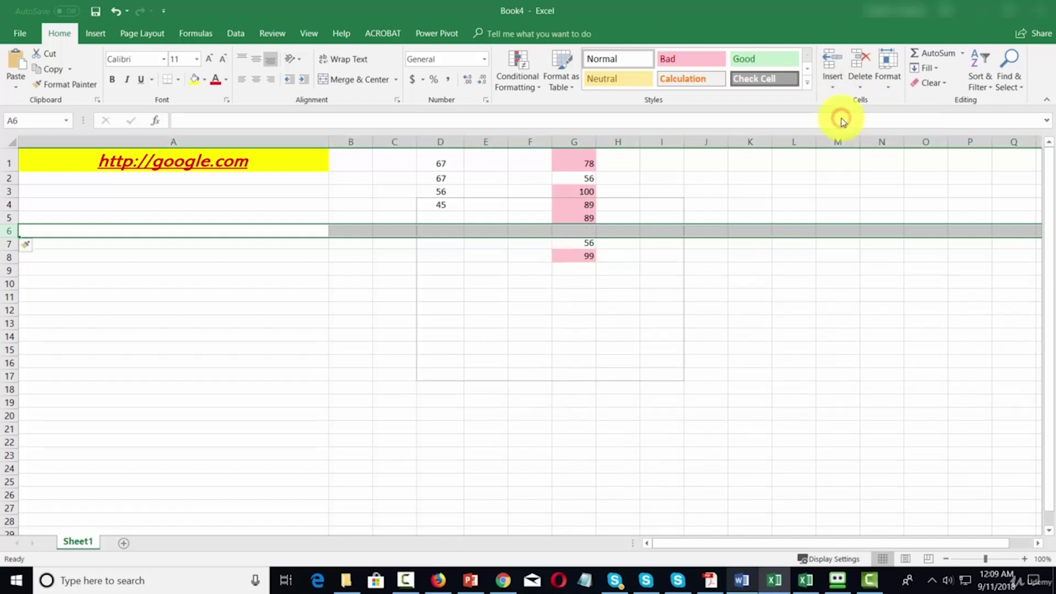
click(861, 87)
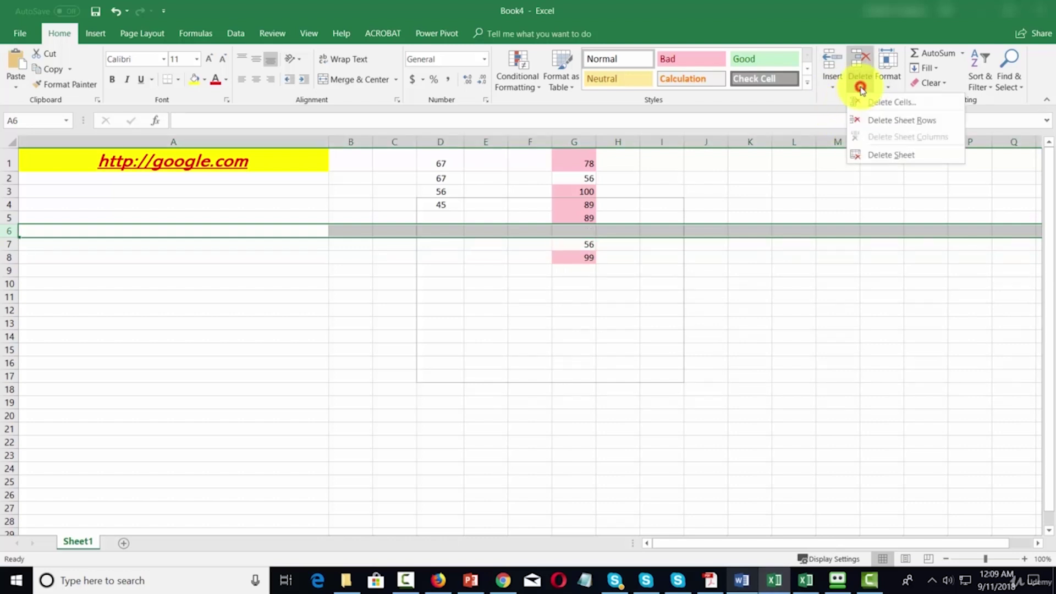
click(867, 121)
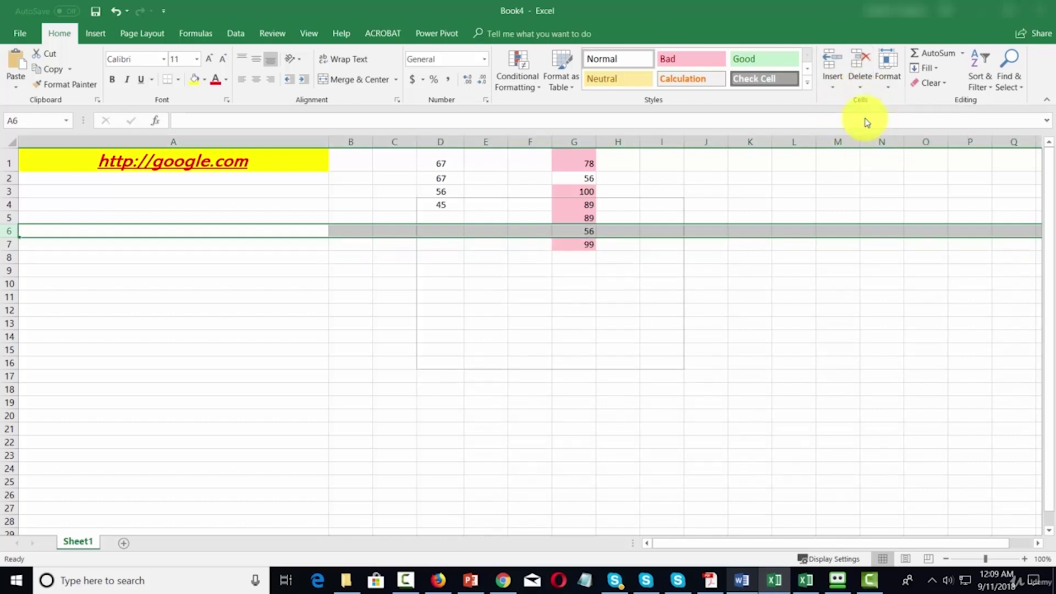
click(799, 217)
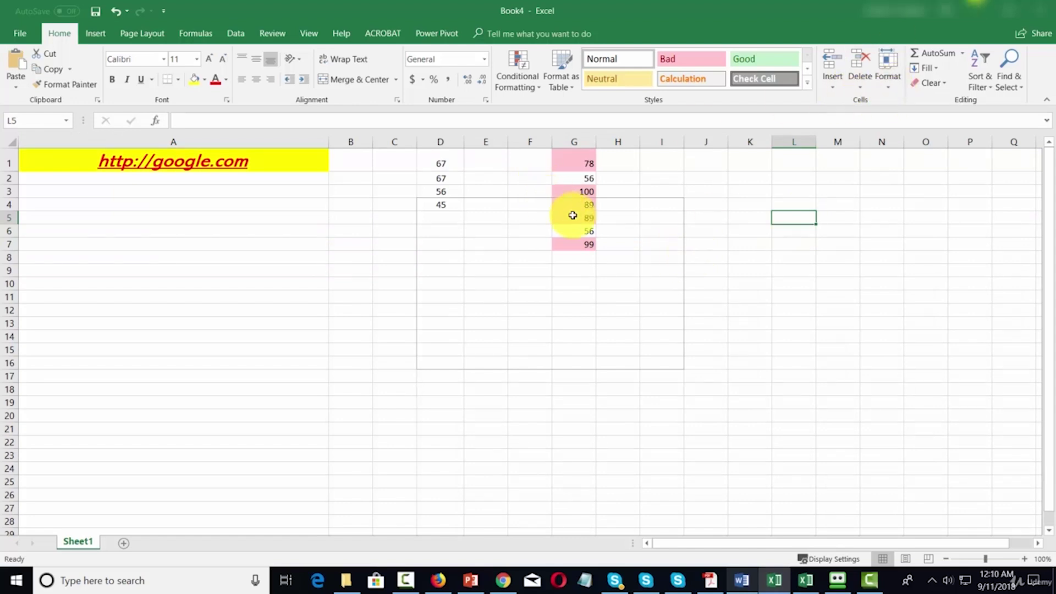
- Review the Format options for cell G6, including cell size, Hide & Unhide, Tab Color and Format Cells
click(584, 231)
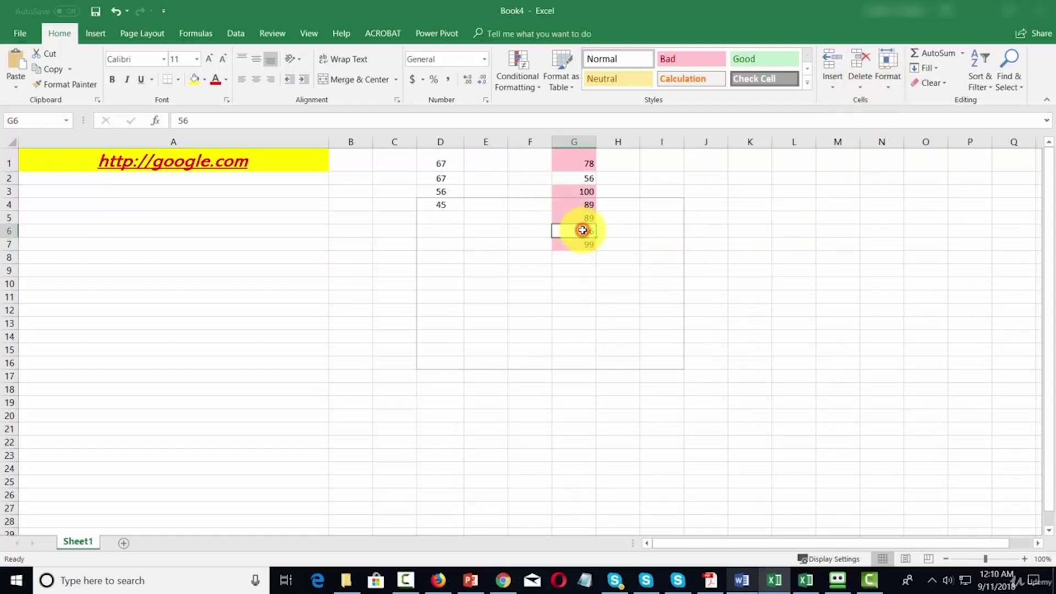
click(890, 87)
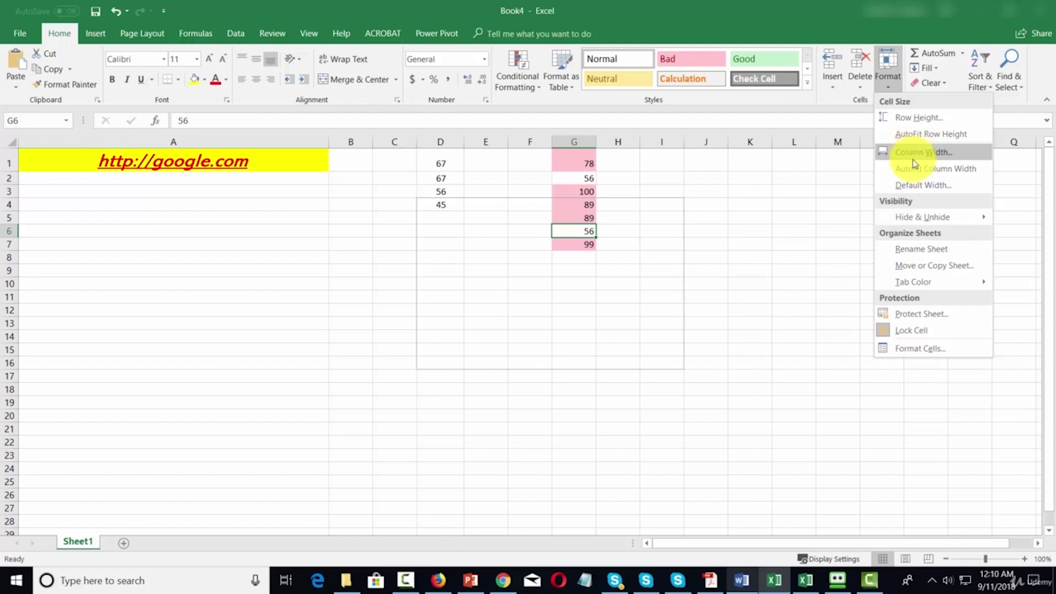
mouse_move(920, 220)
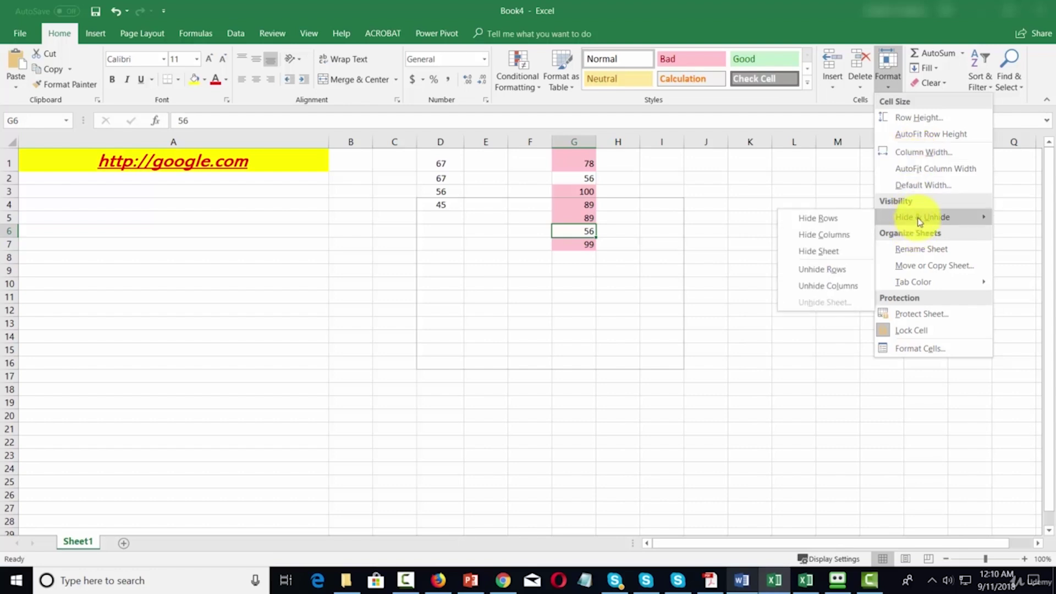
mouse_move(913, 287)
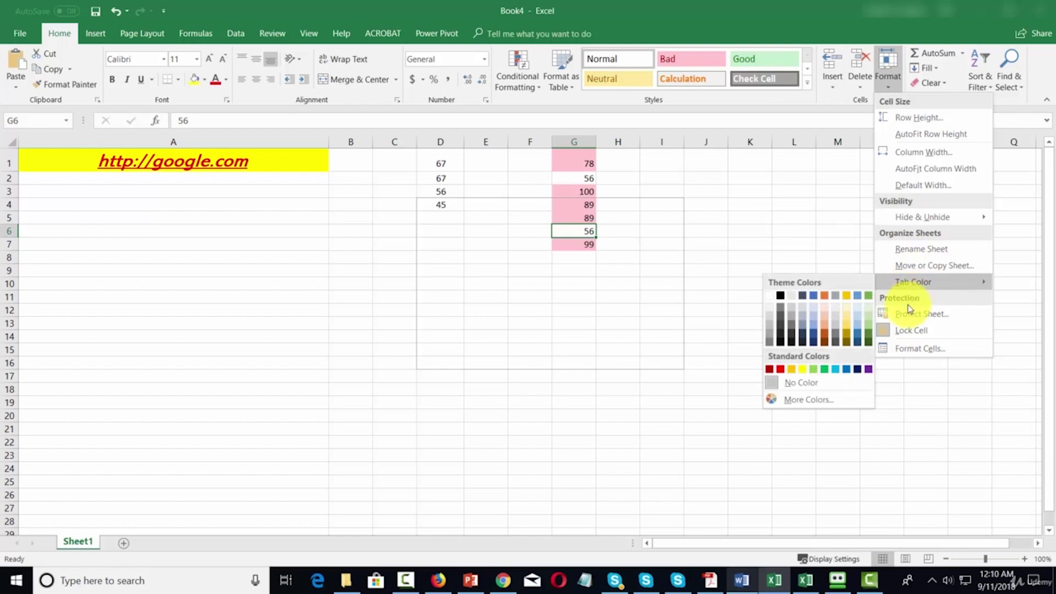
click(915, 349)
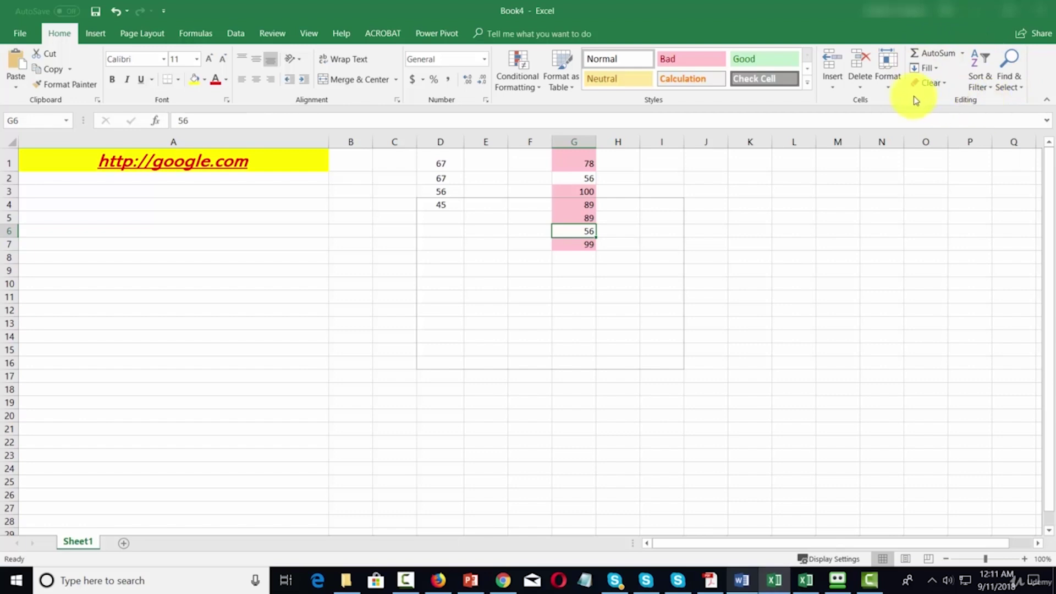
- Find the value 67 in the sheet, search for google and close Find and Replace
click(1022, 88)
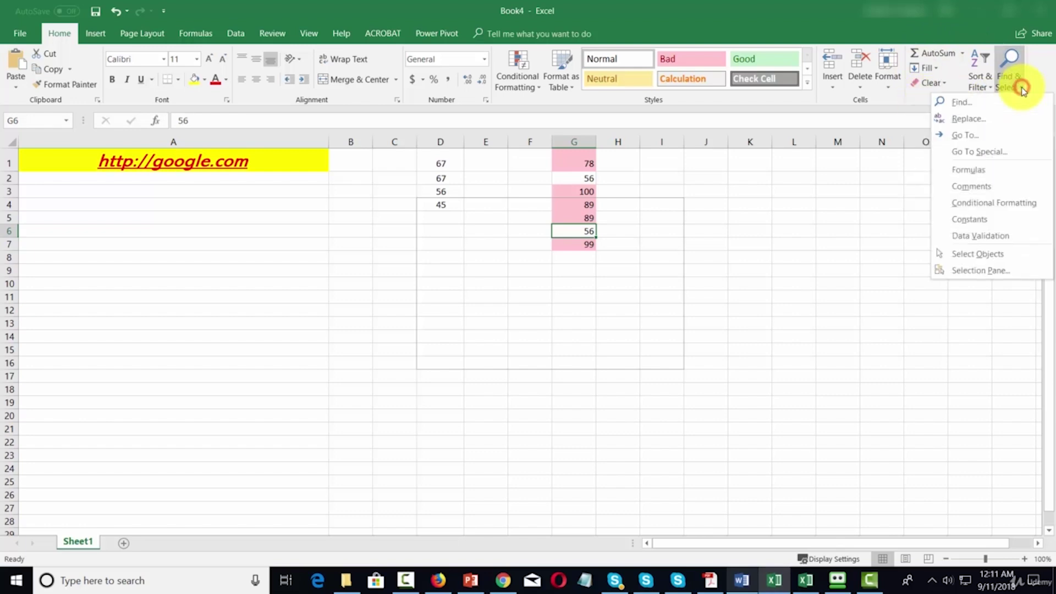
click(960, 103)
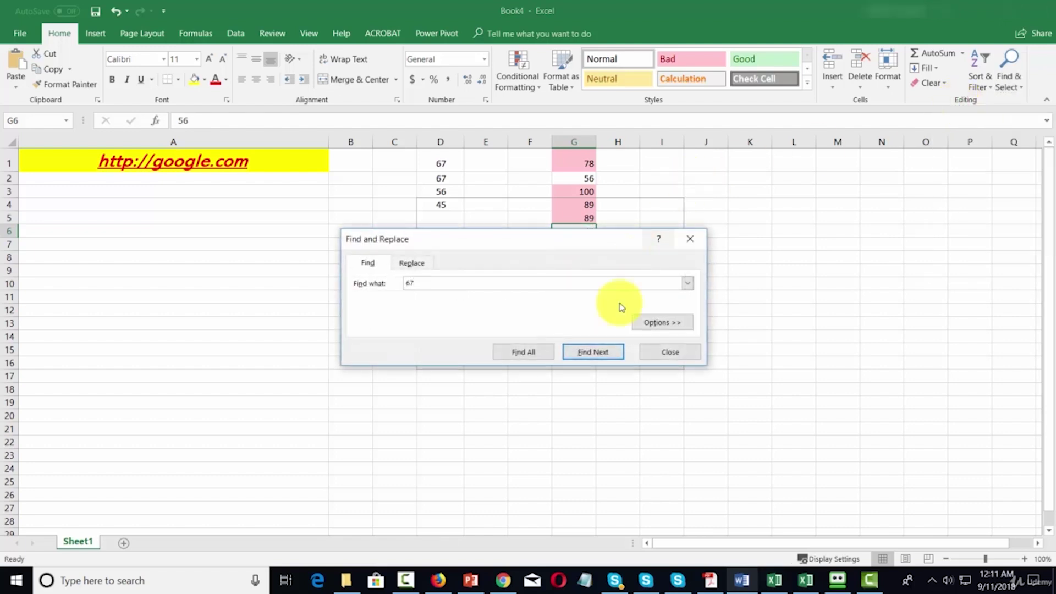
click(594, 353)
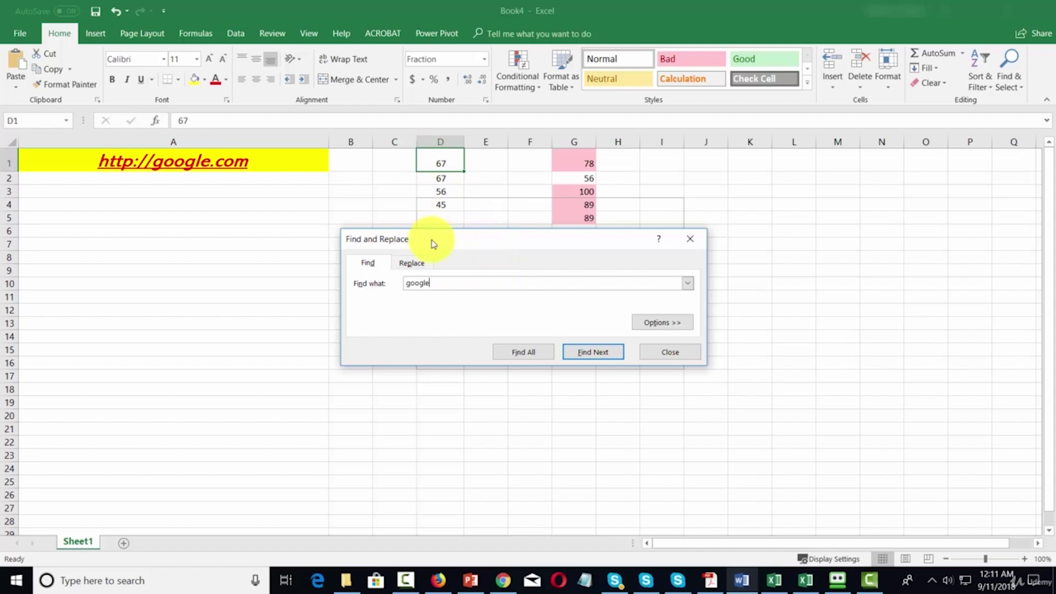
click(581, 353)
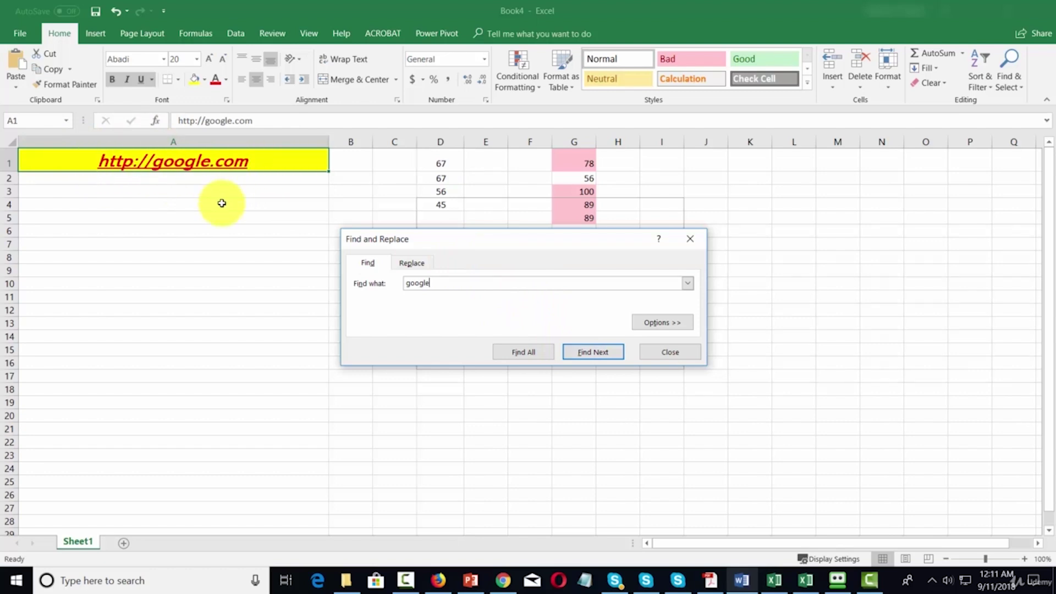
click(690, 239)
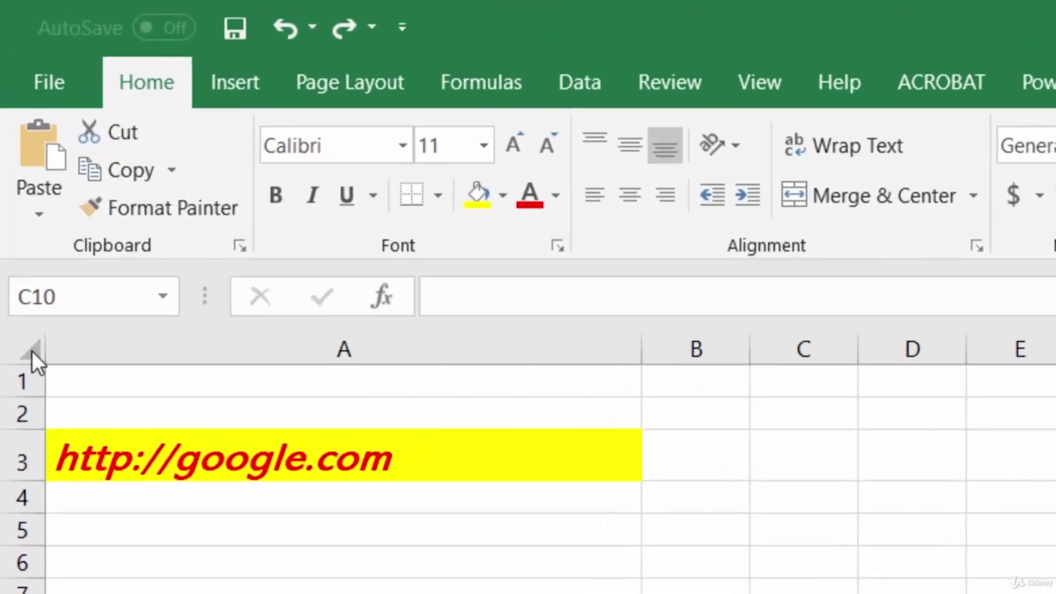
- Clear all contents and formatting from the entire sheet in Book6 and select cell A1
click(31, 352)
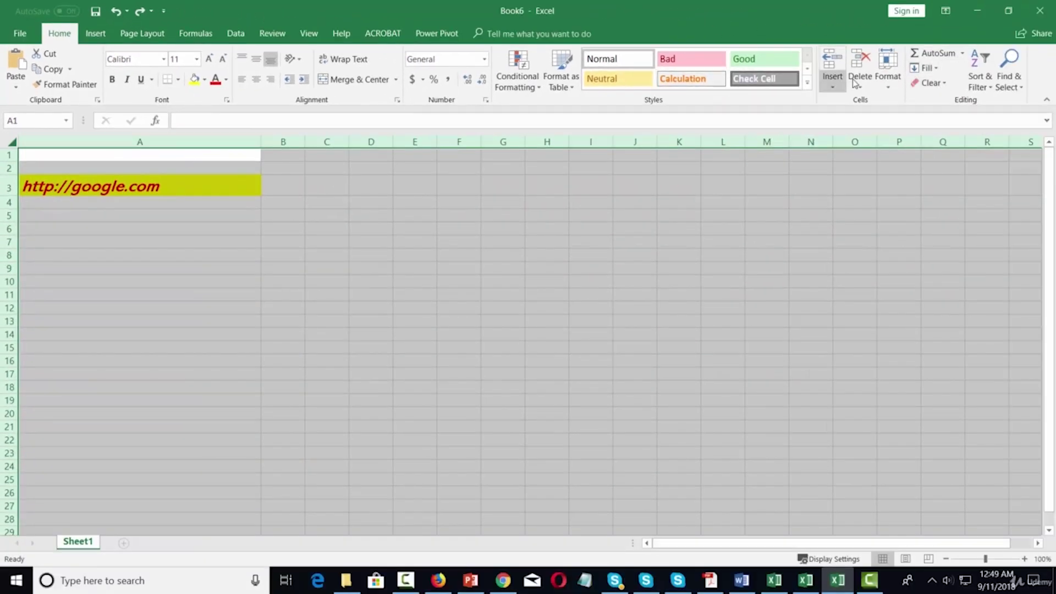
click(946, 87)
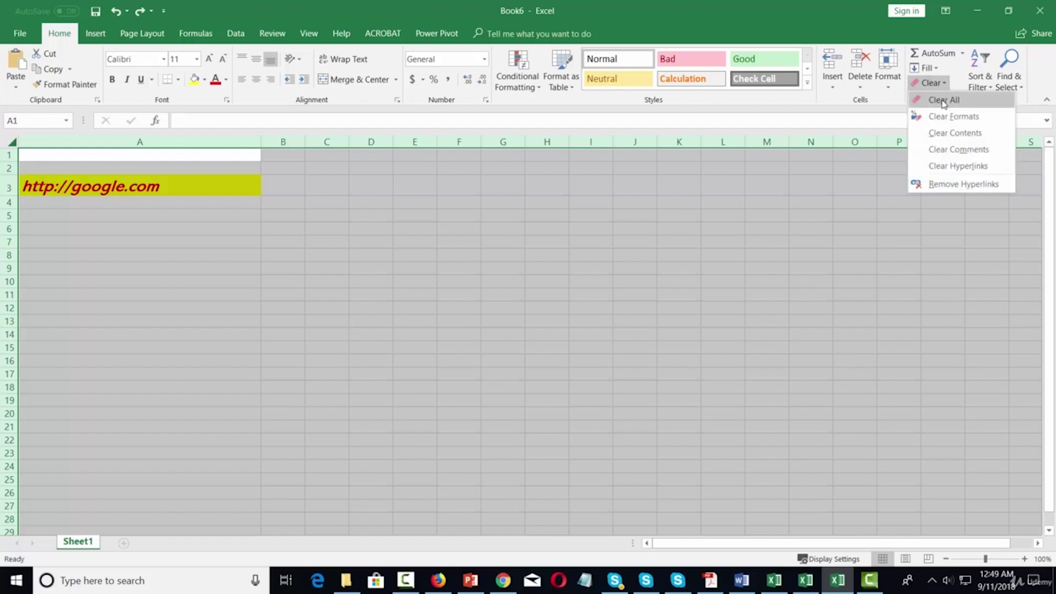
click(944, 104)
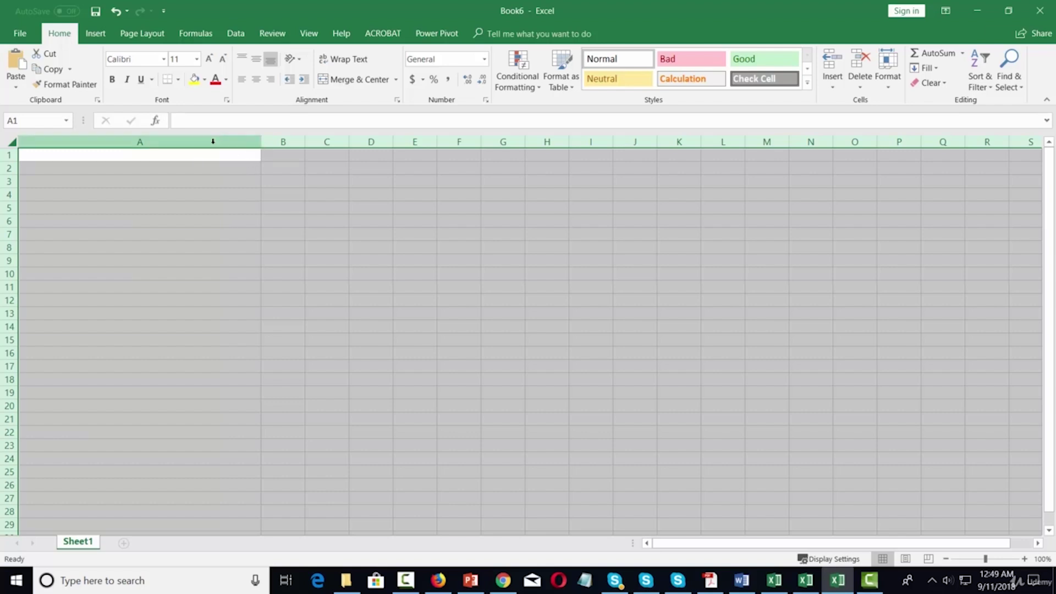
click(54, 158)
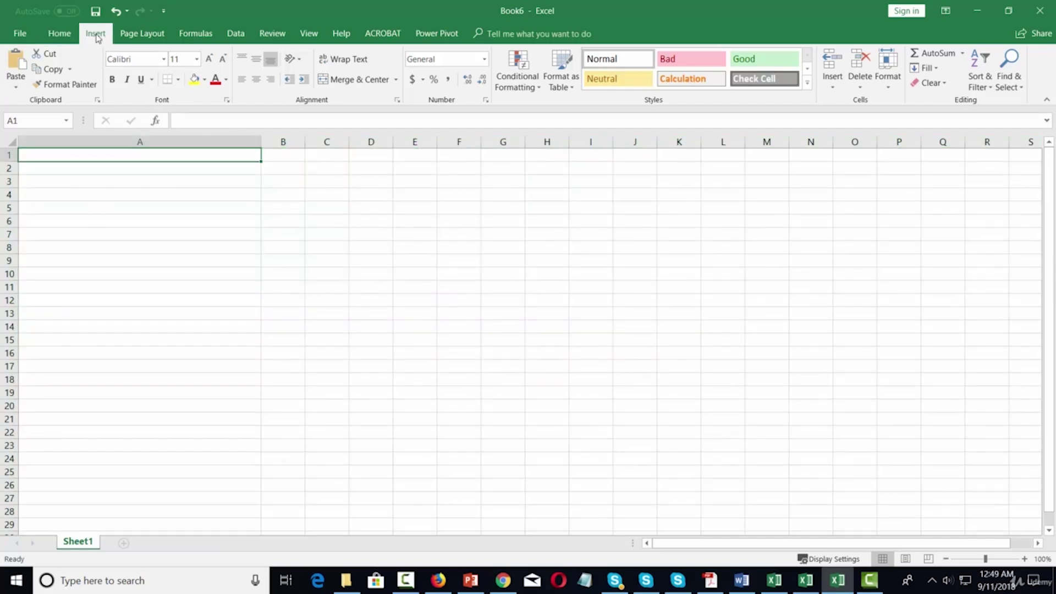
- Insert a red apple image from the Apple category of Online Pictures and undo the insertion
click(96, 34)
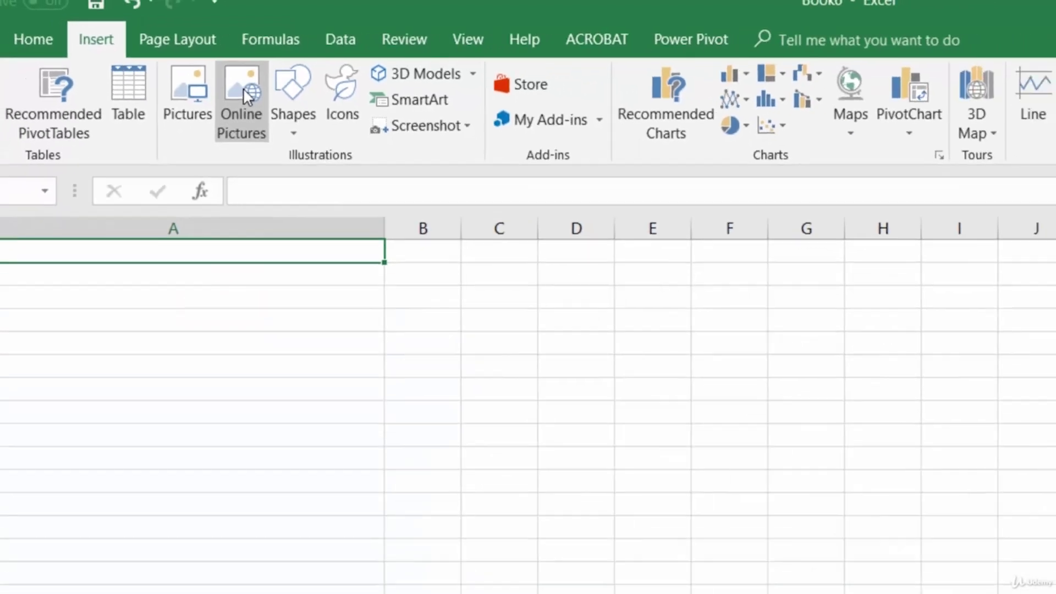
click(307, 117)
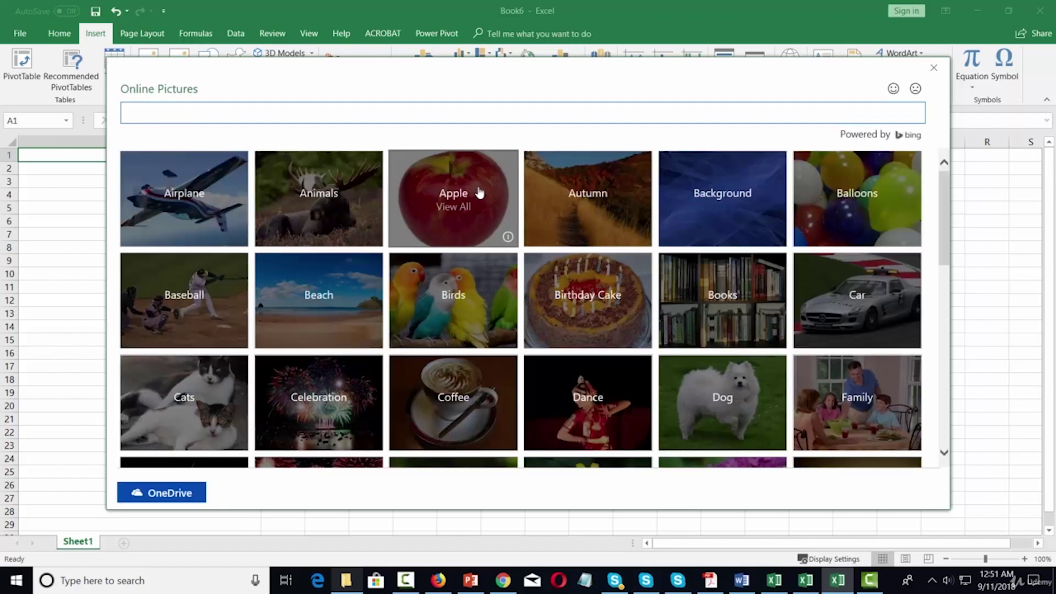
click(439, 192)
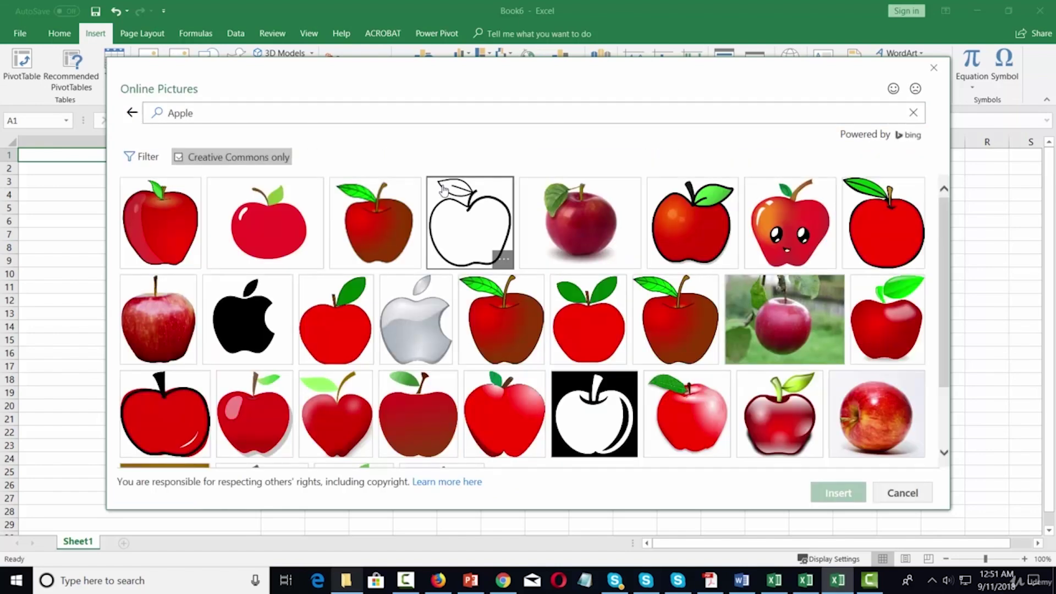
click(176, 231)
click(828, 493)
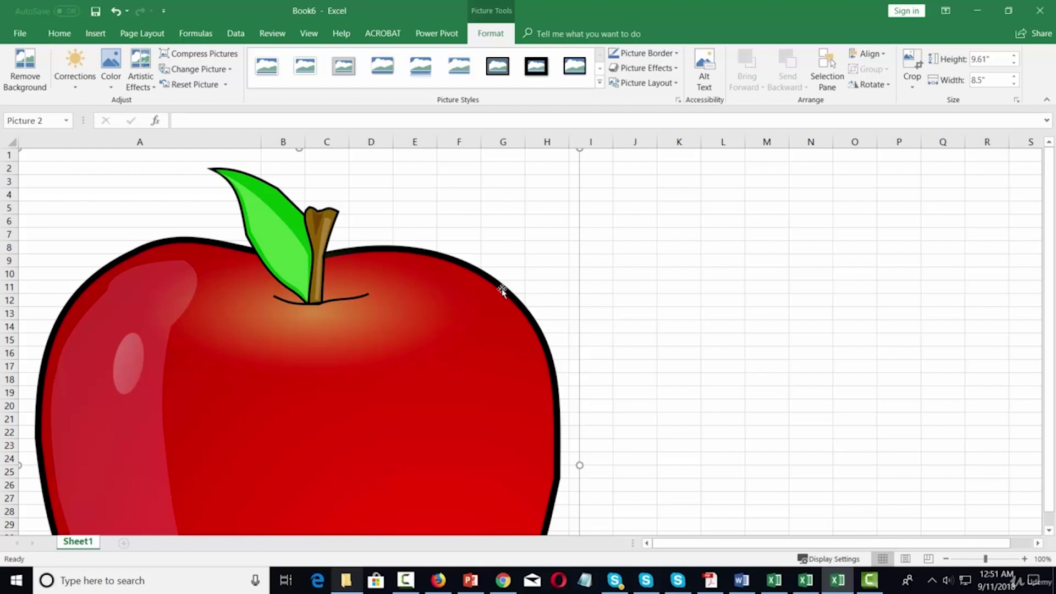
click(65, 35)
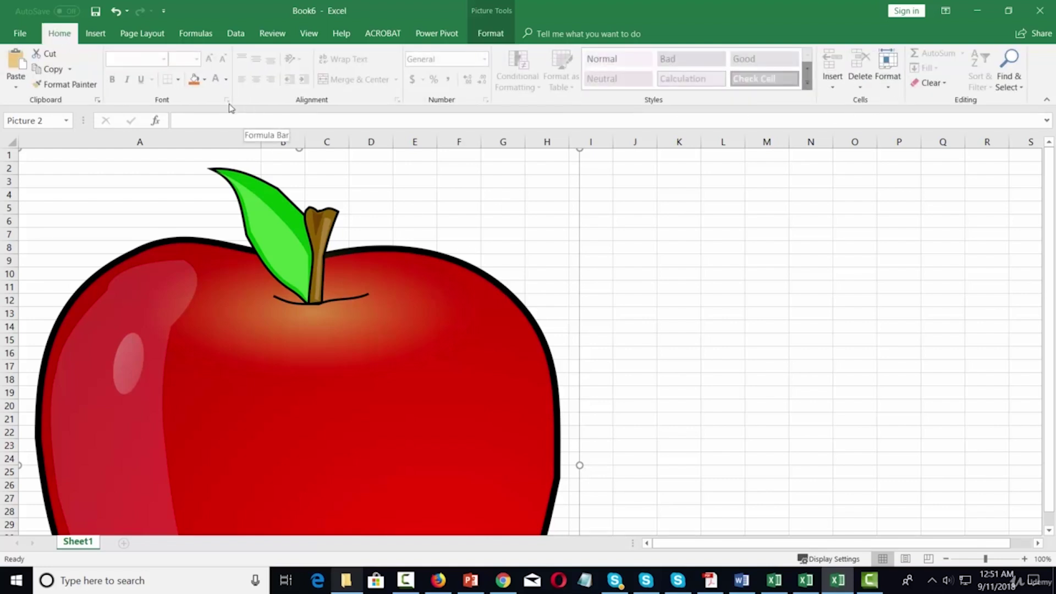
click(116, 12)
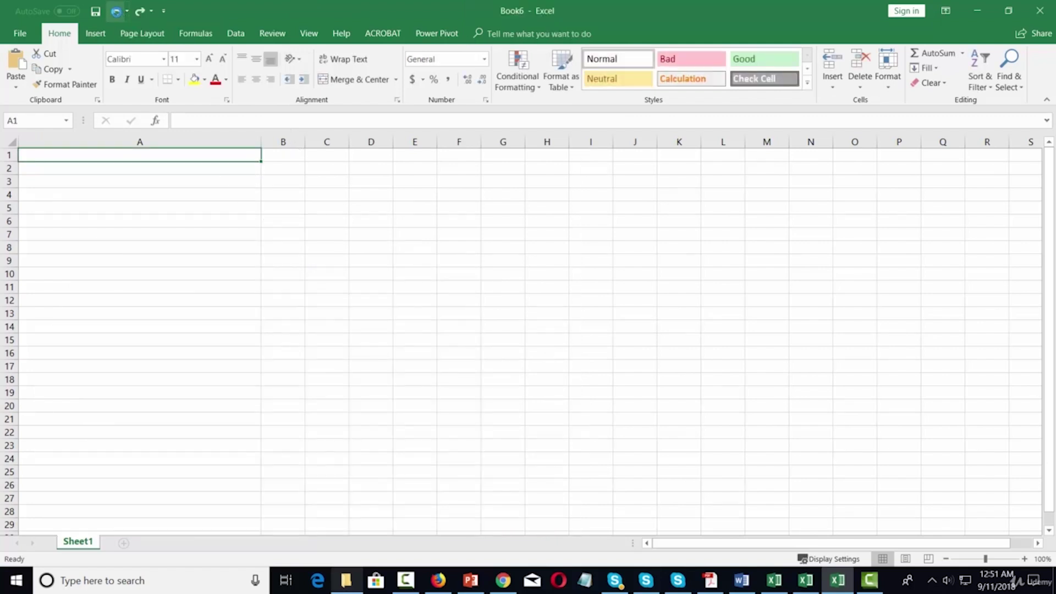
- Browse the Office Add-ins store and its search field, and close the store
click(96, 34)
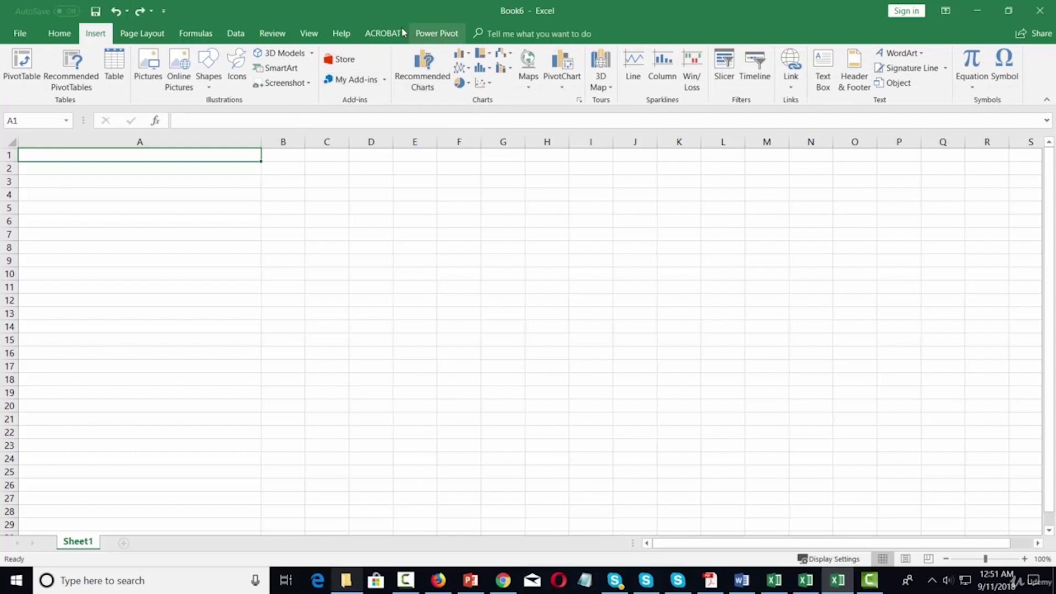
click(347, 60)
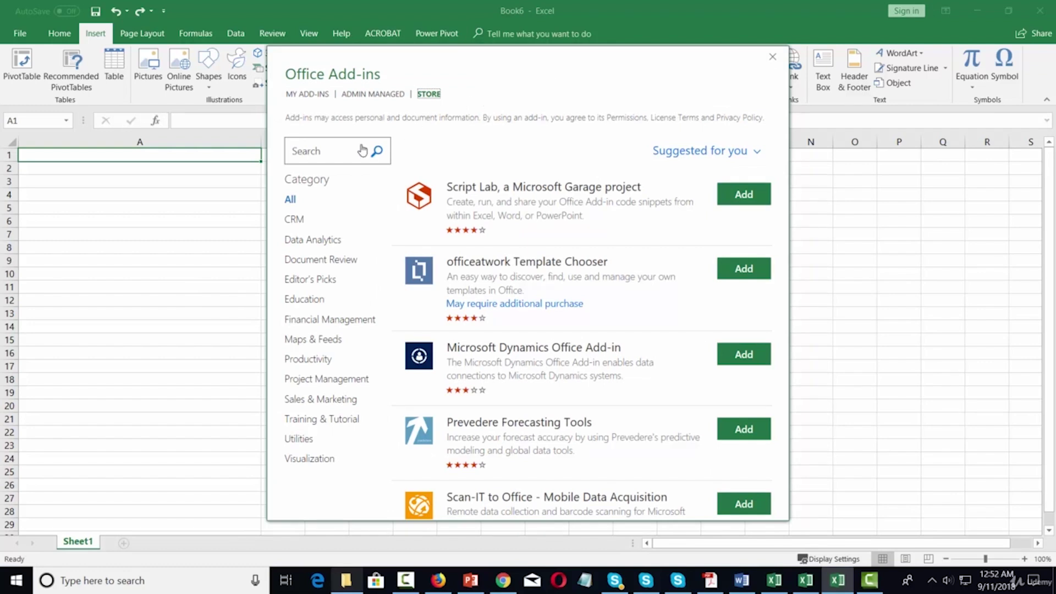
click(340, 145)
click(773, 57)
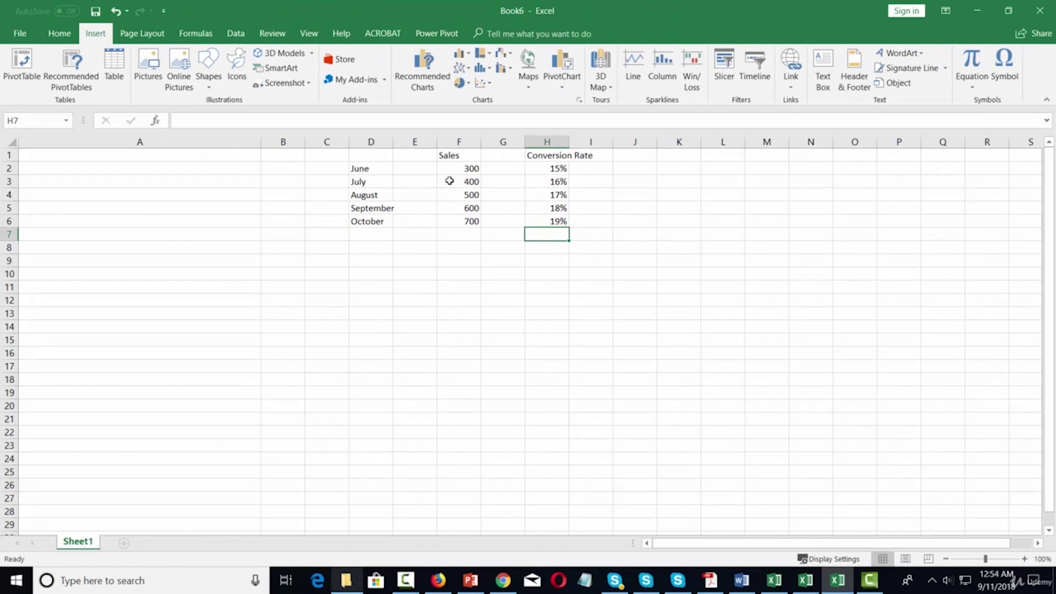
- Examine the column, bar, scatter and bubble chart types for the sales and conversion rate data in D1:I7
drag(370, 155, 570, 236)
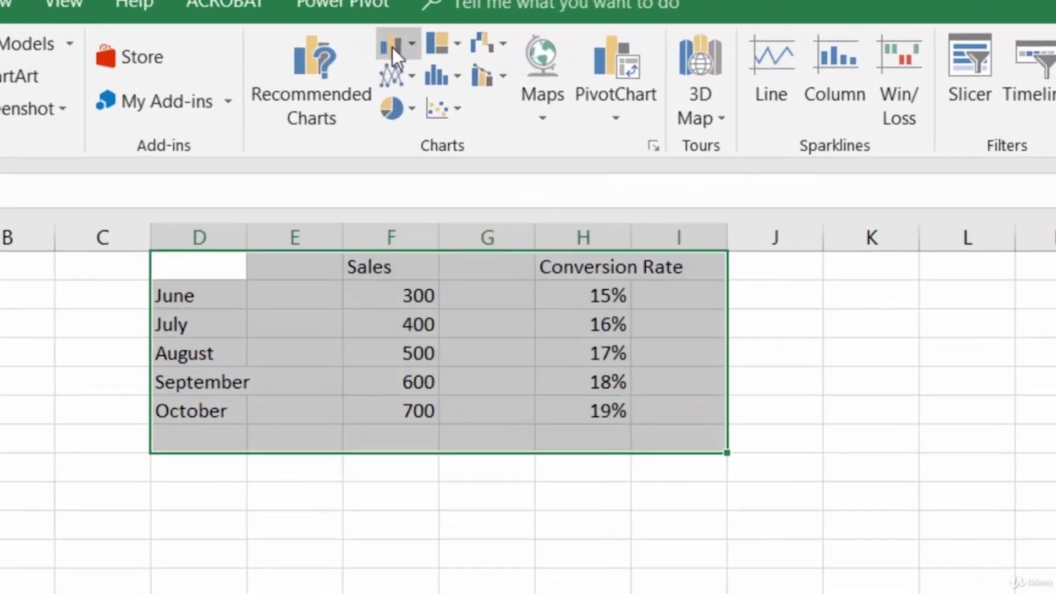
click(465, 55)
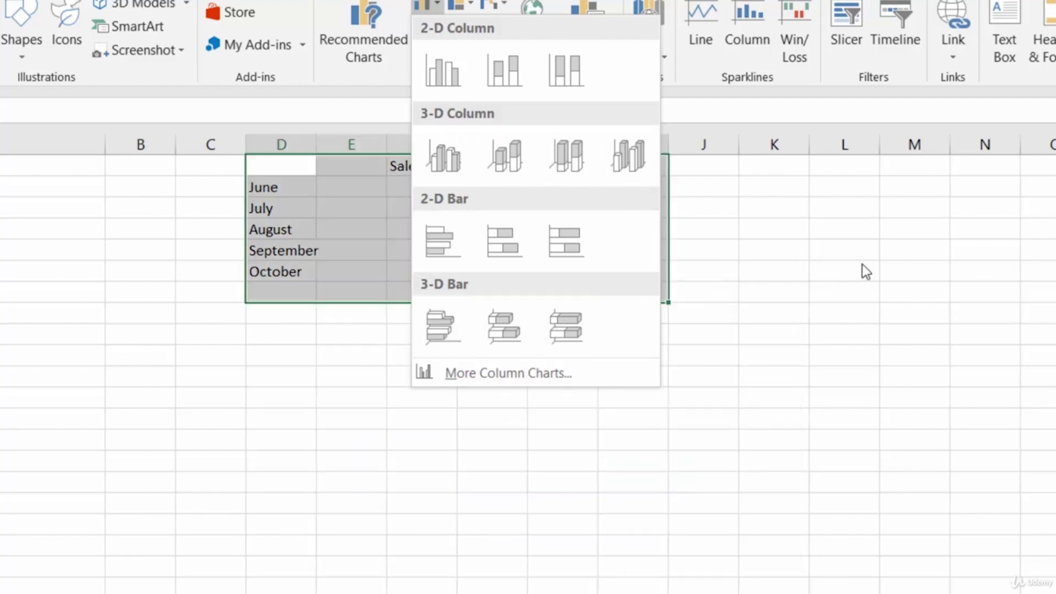
click(863, 264)
click(473, 47)
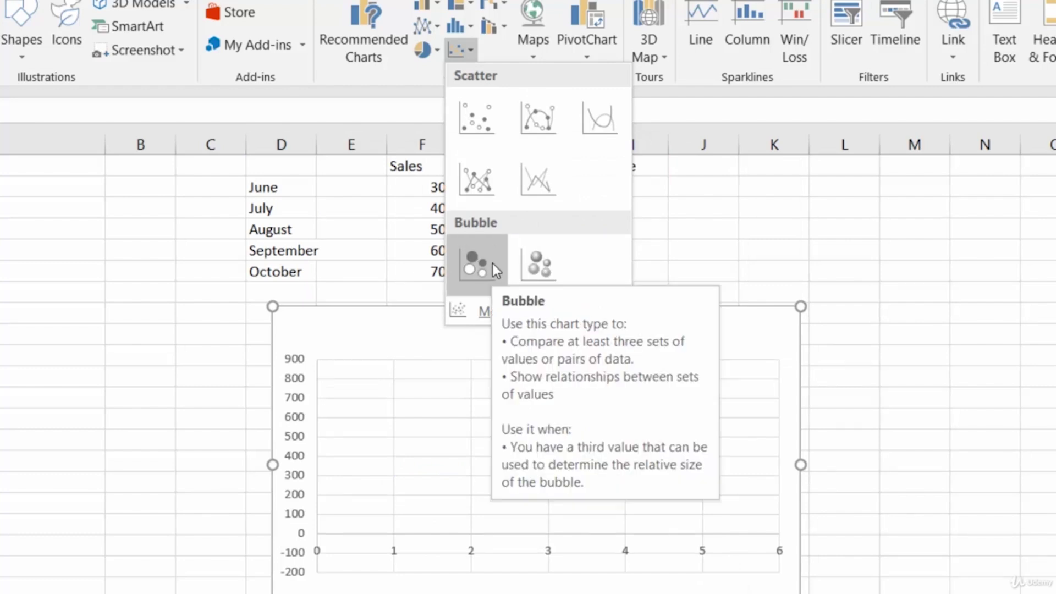
click(1048, 306)
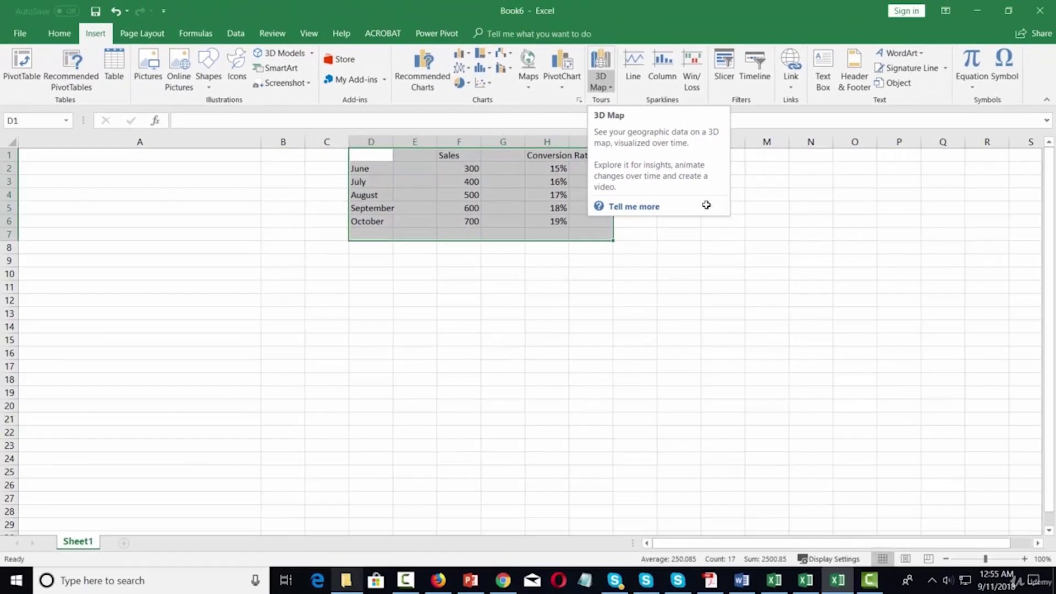
click(706, 205)
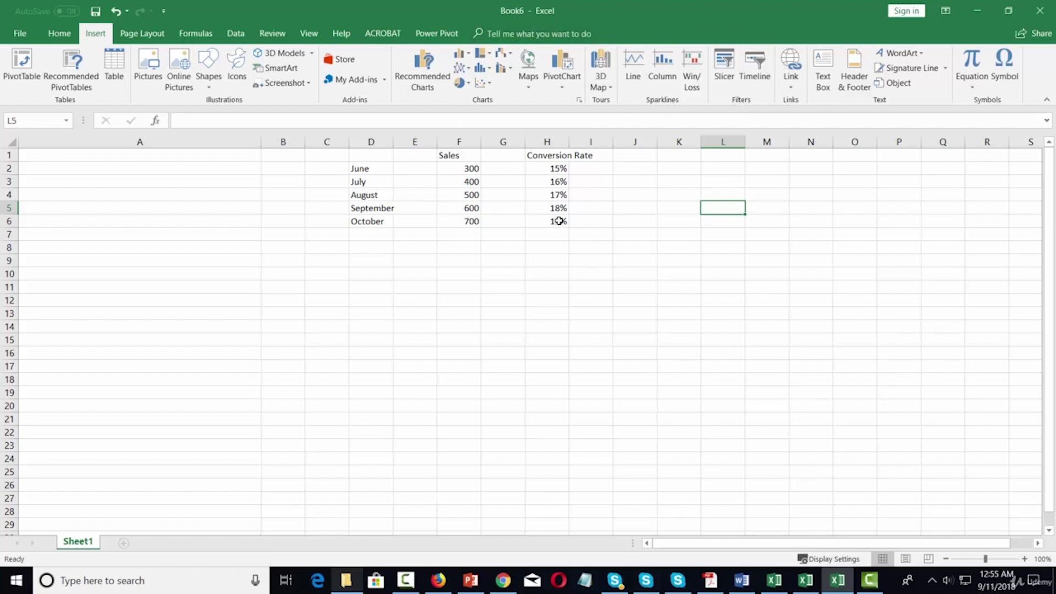
- View the Insert Hyperlink options for the June sales cell F2 and close the dialog without adding a link
click(472, 167)
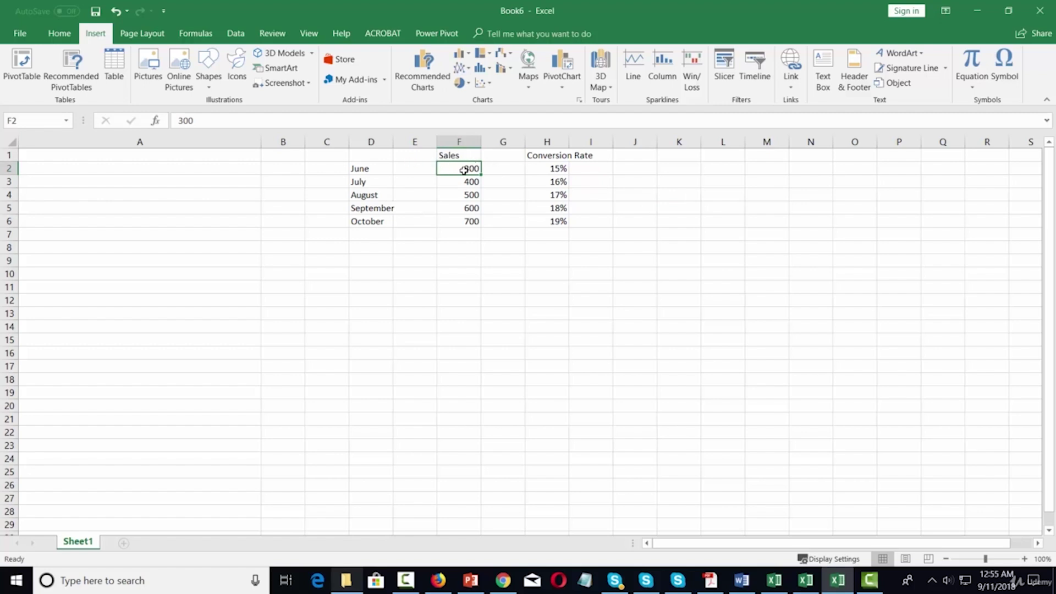
click(793, 87)
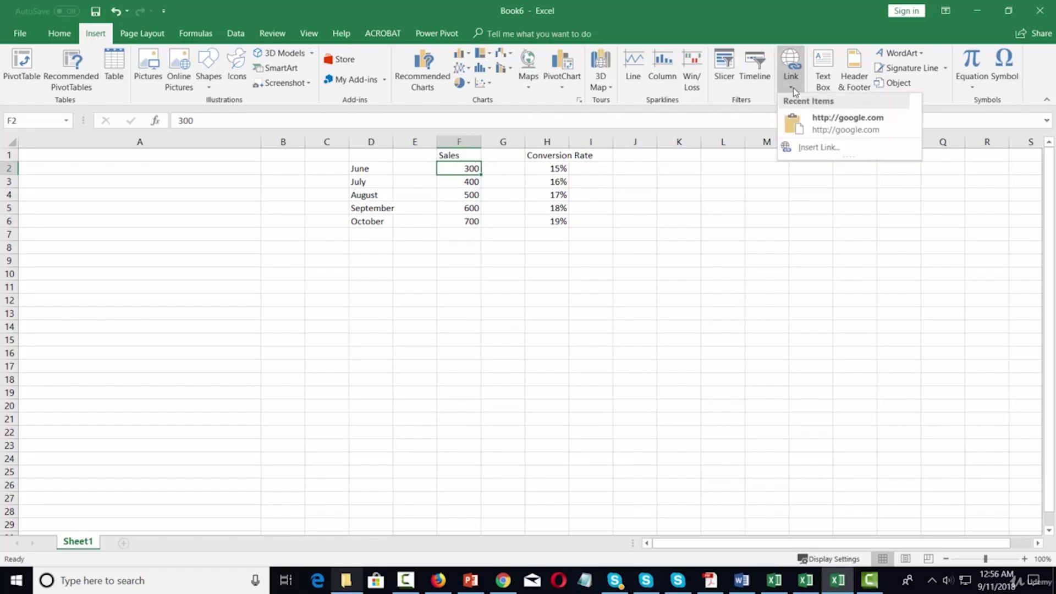
click(797, 149)
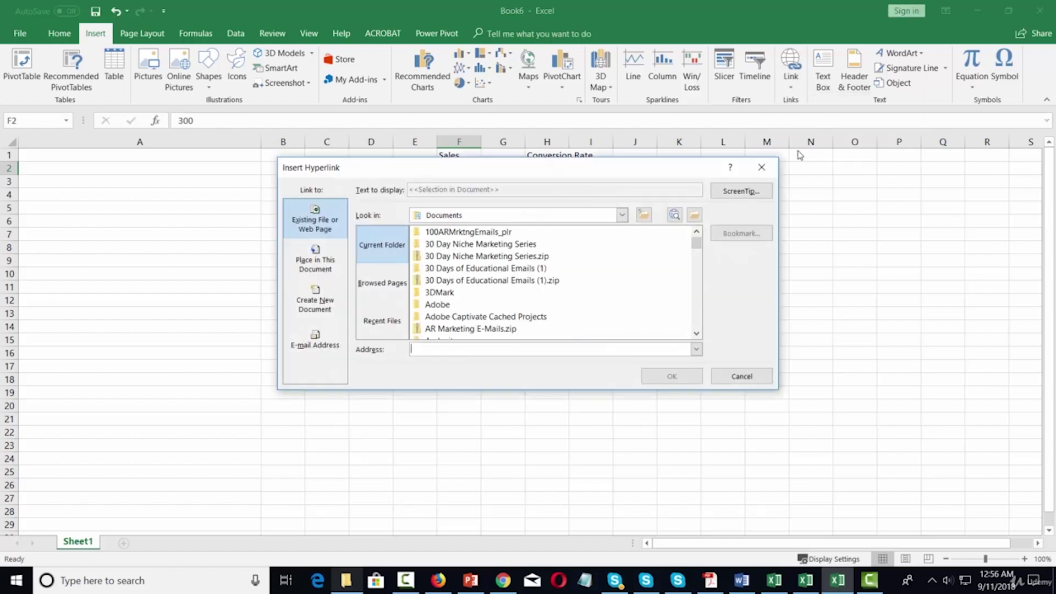
click(655, 371)
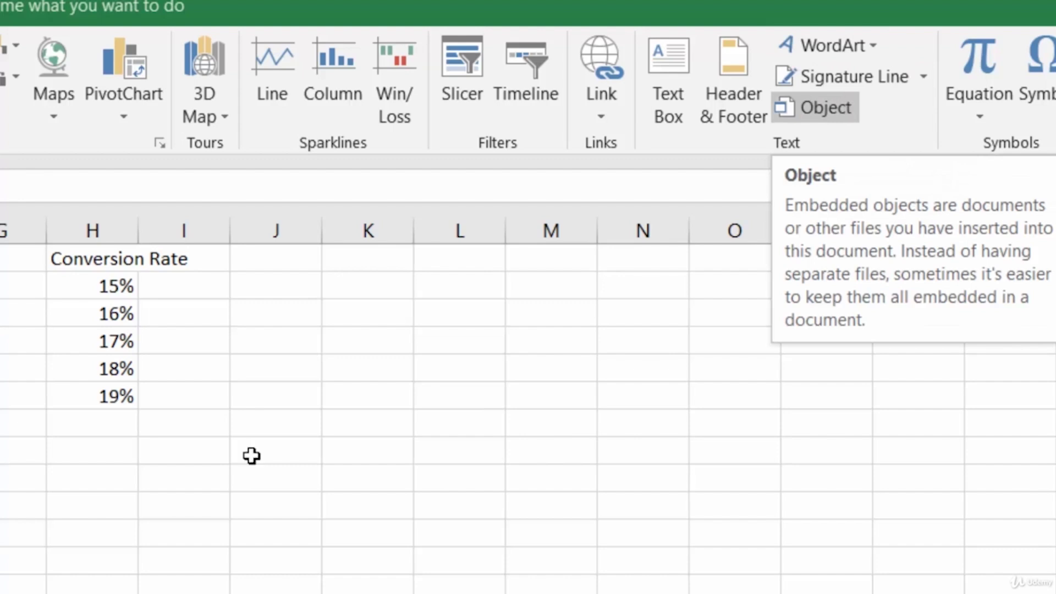
- Examine the preset equations, starting with Area of Circle, and the available symbols, without inserting any
click(93, 506)
click(881, 177)
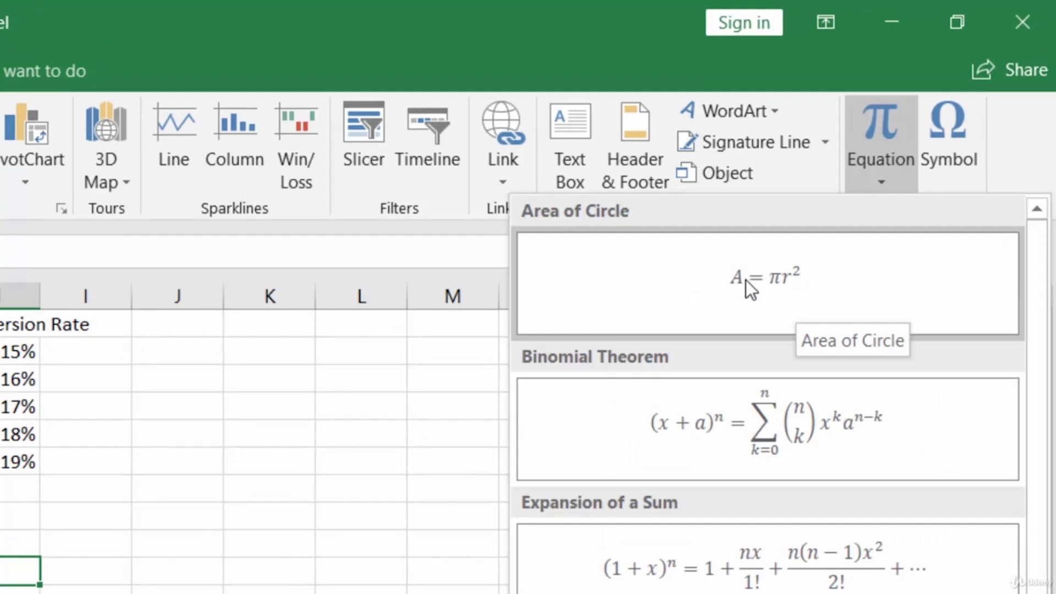
scroll(746, 279, down, 3)
scroll(746, 279, up, 3)
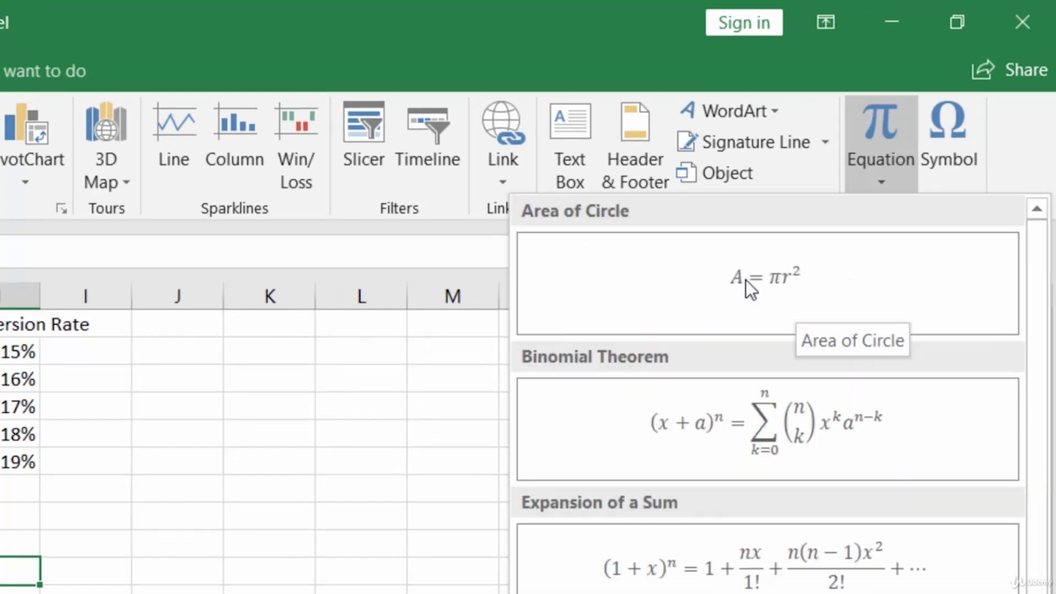
click(503, 54)
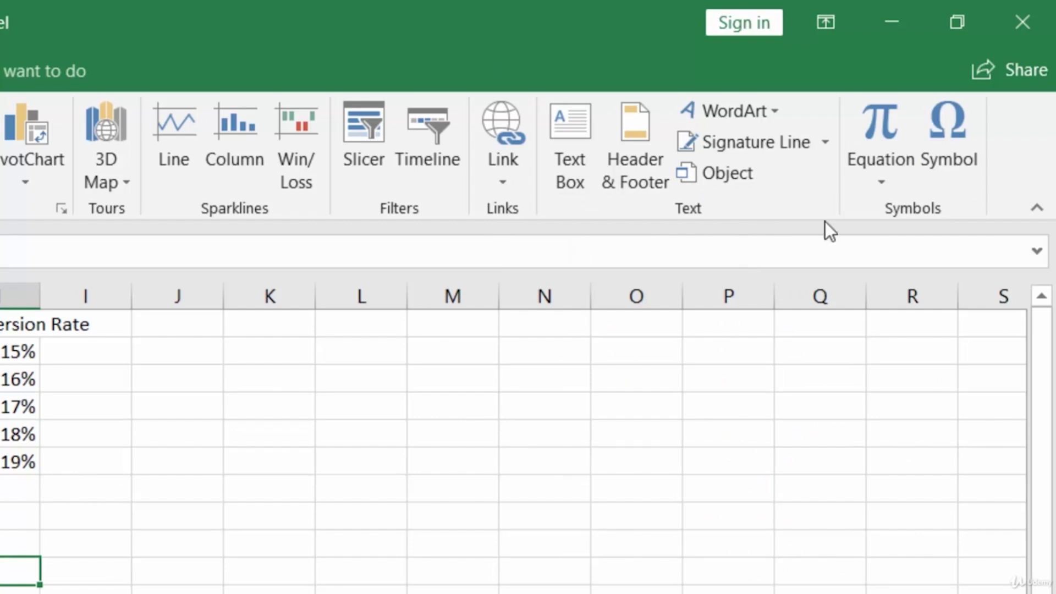
click(942, 129)
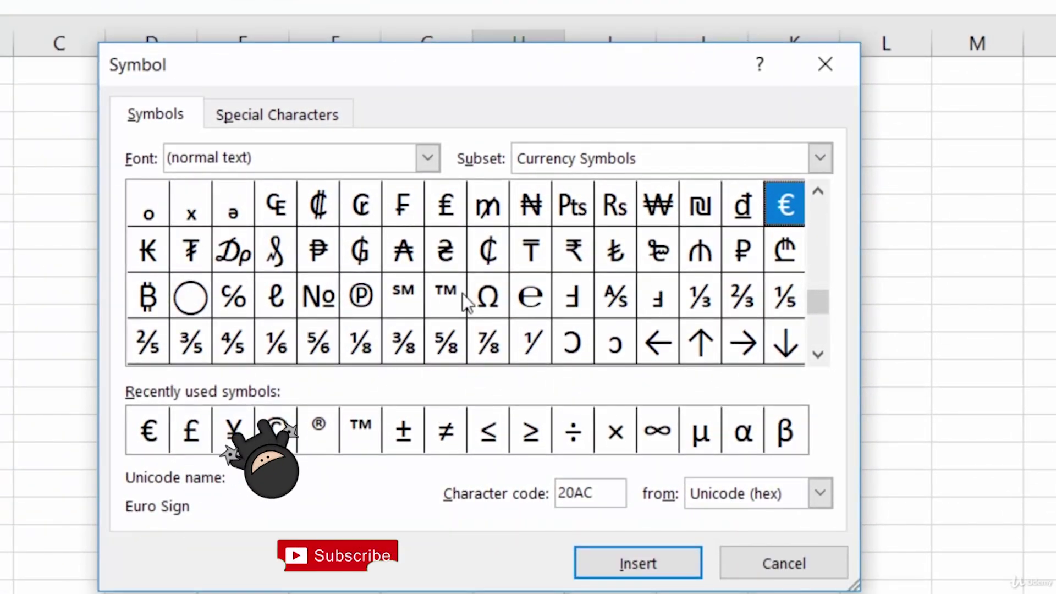
key(Escape)
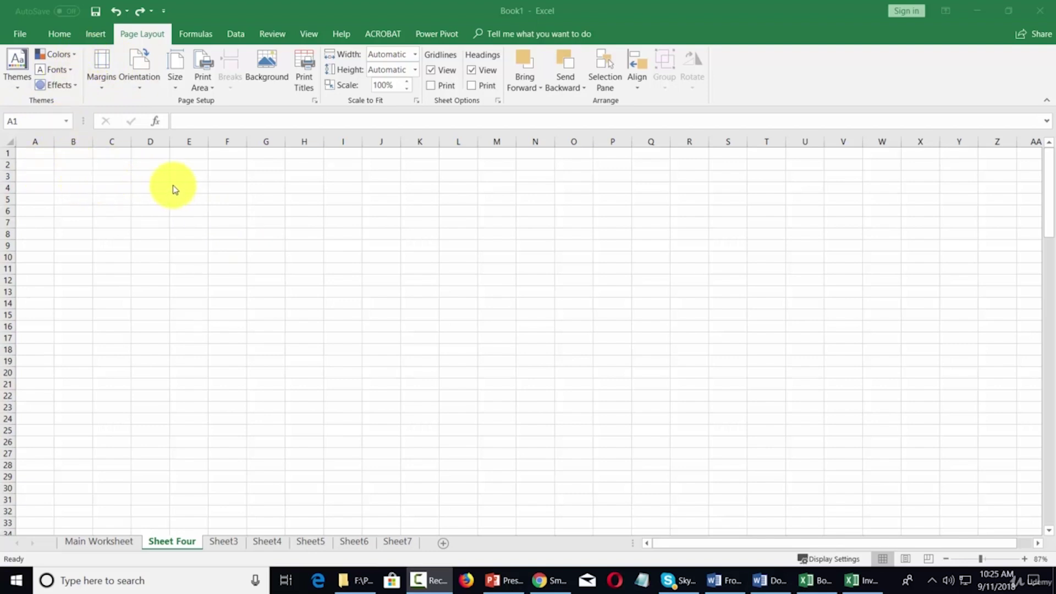
- Browse the available workbook themes for Book1 and close the gallery without applying one
click(19, 88)
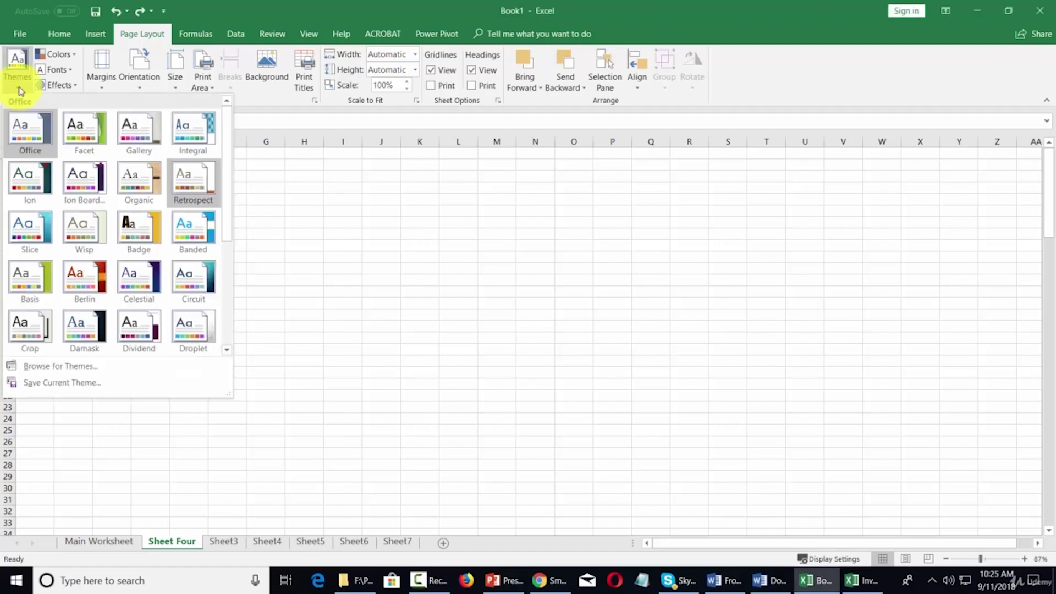
scroll(195, 221, down, 3)
scroll(194, 224, up, 3)
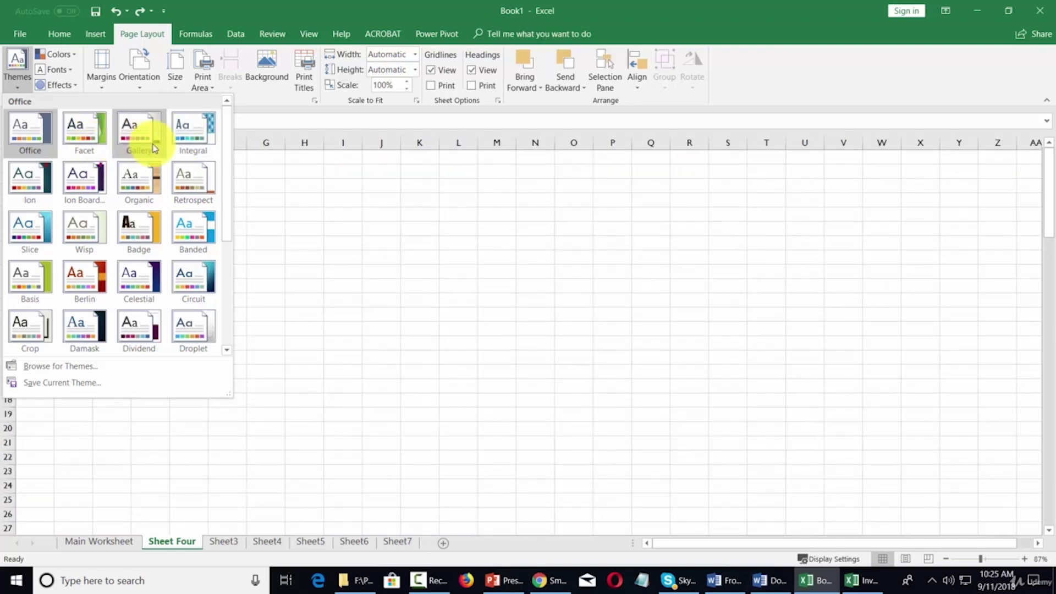
click(235, 5)
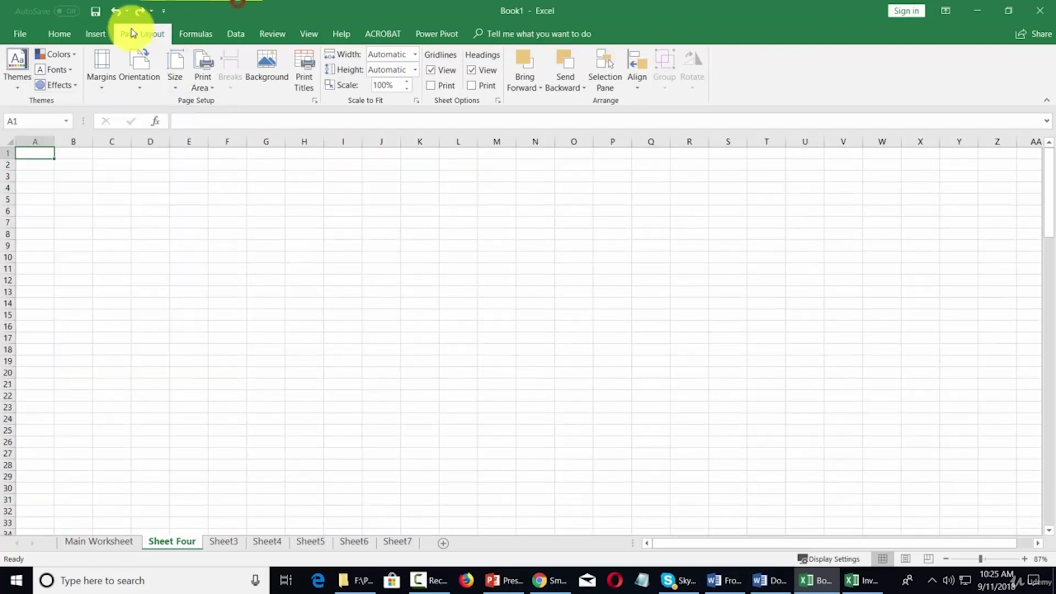
- Browse the theme font sets and the theme effects without choosing a different effect
click(70, 69)
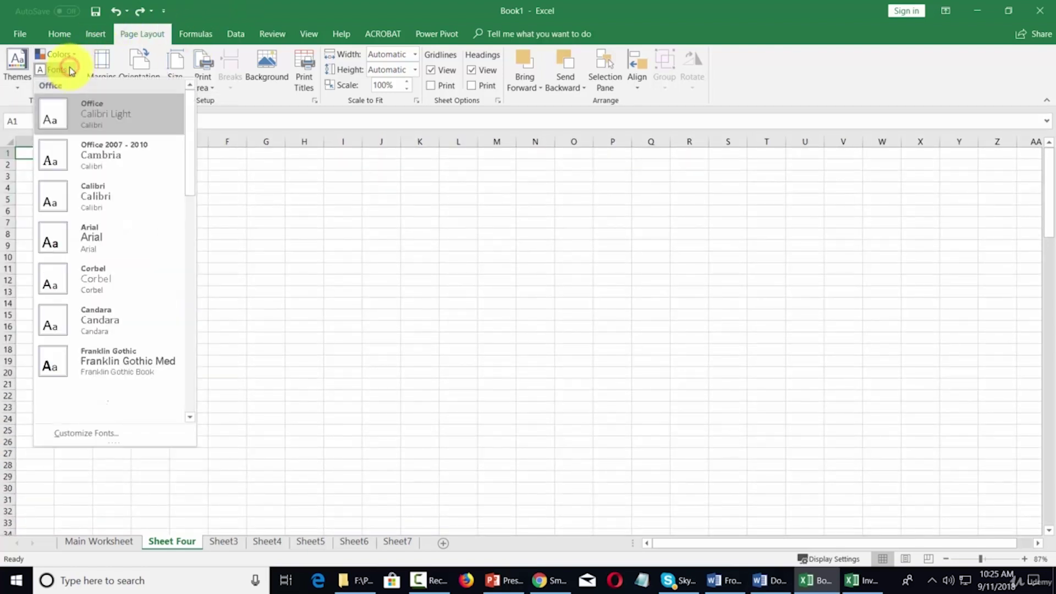
scroll(81, 180, down, 5)
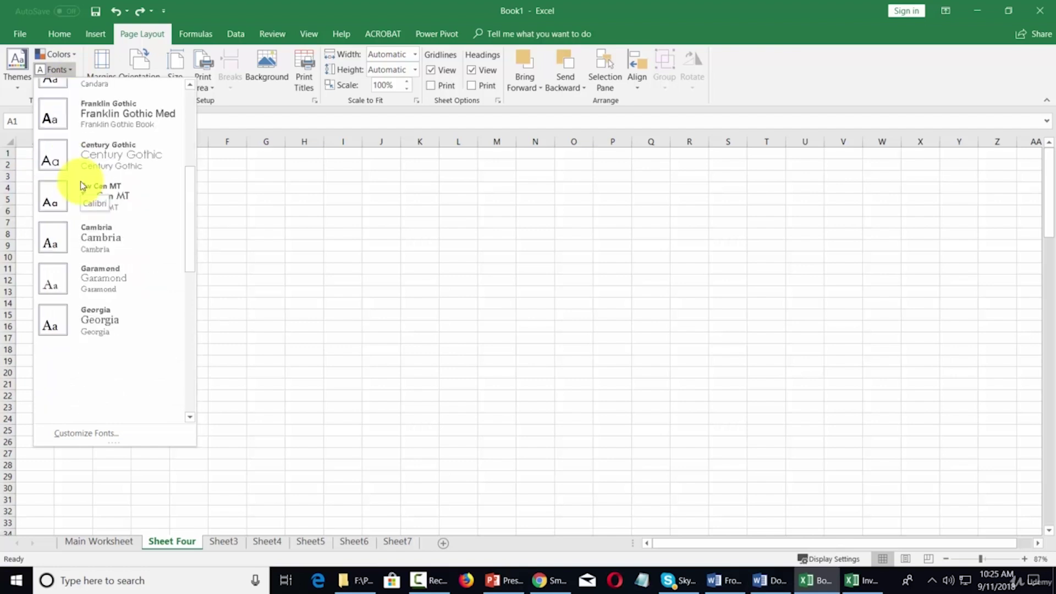
scroll(81, 181, up, 5)
click(80, 181)
click(69, 84)
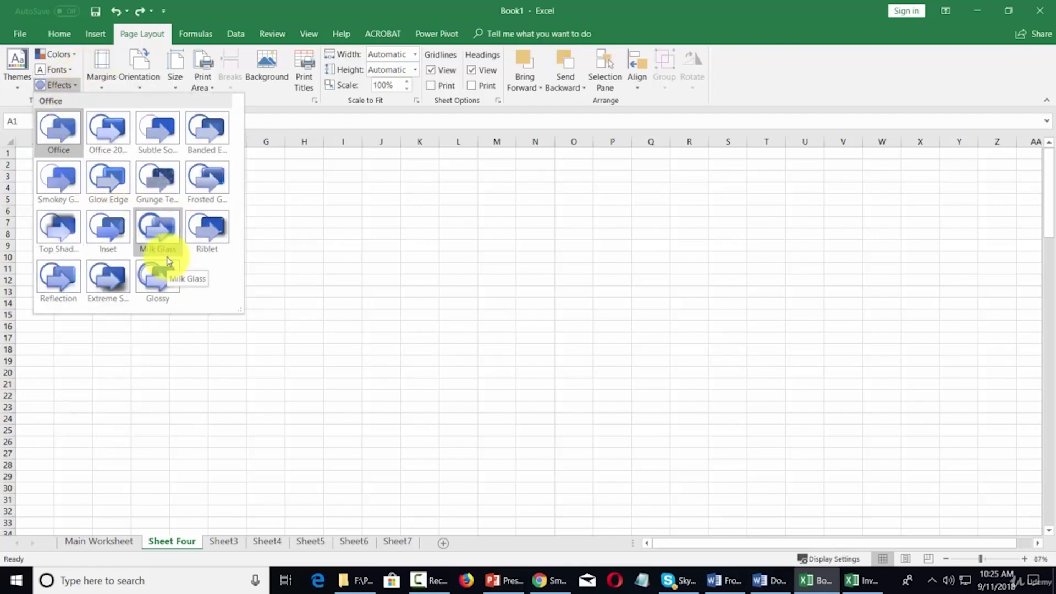
click(282, 16)
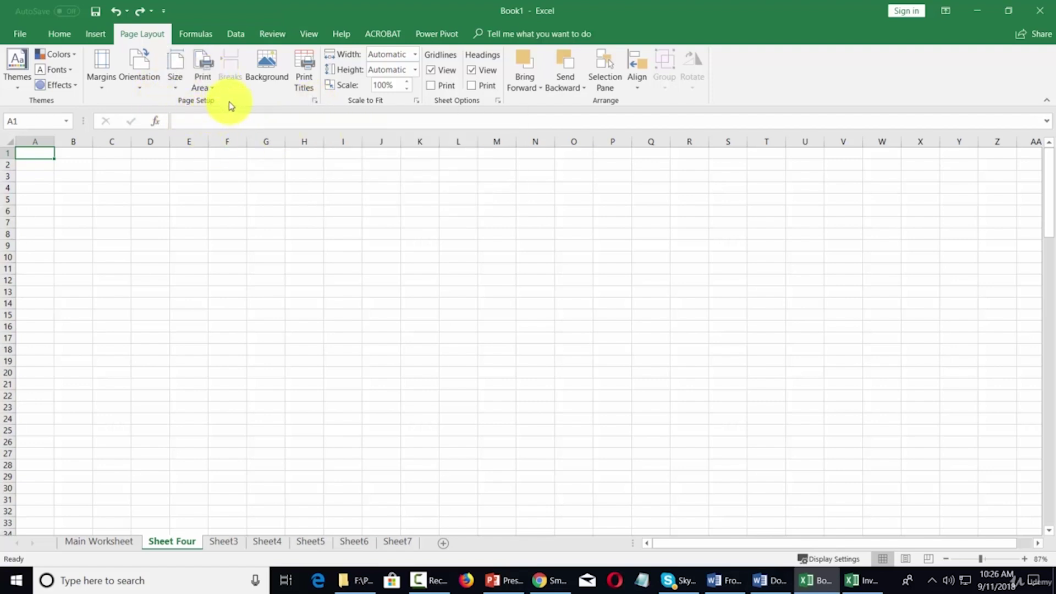
- Enter 456 in cell D2 of Sheet Four
click(150, 165)
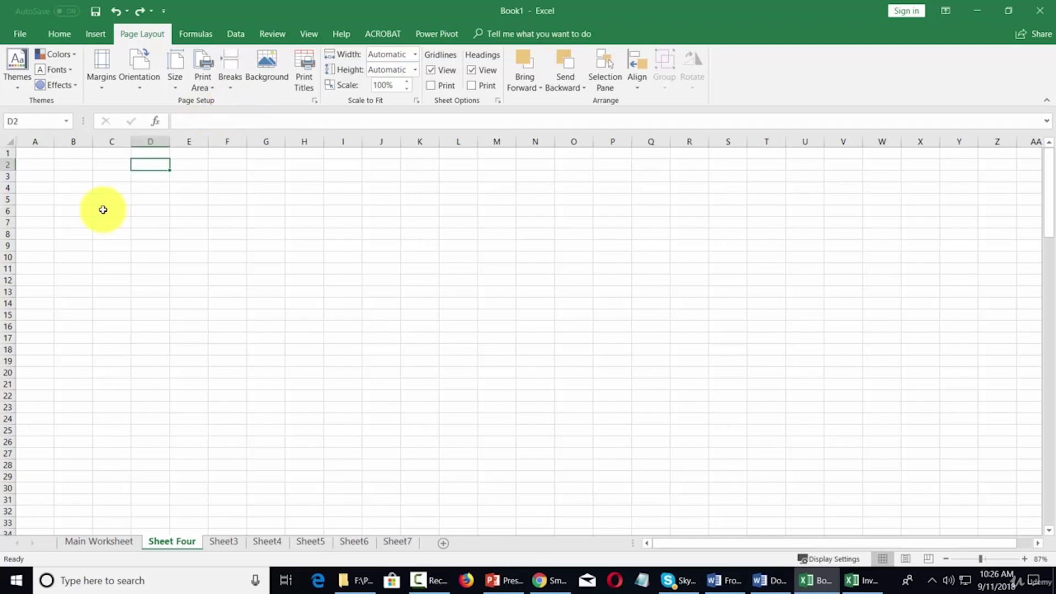
click(189, 127)
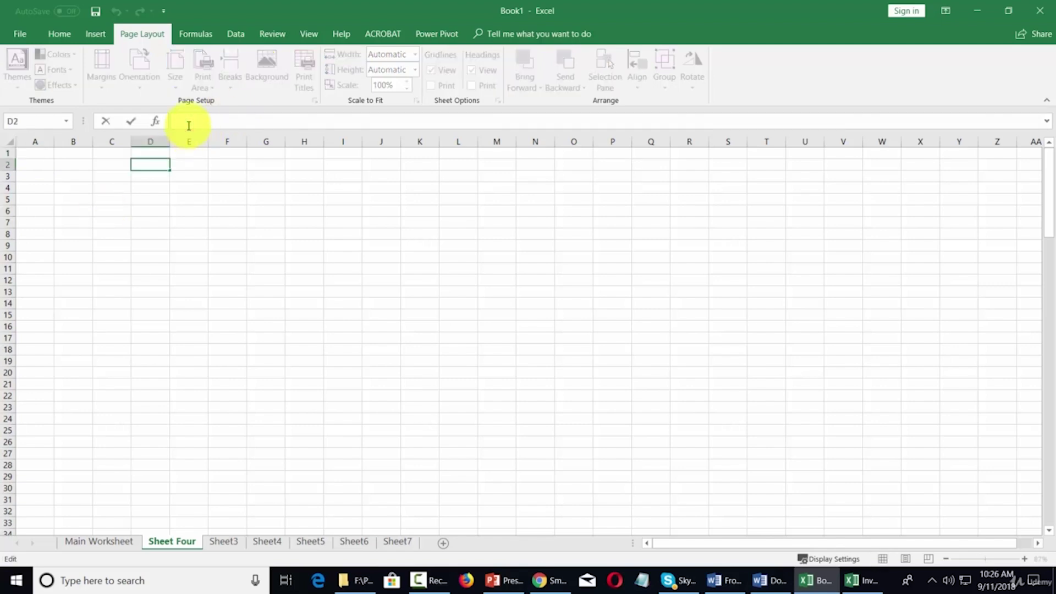
text(456)
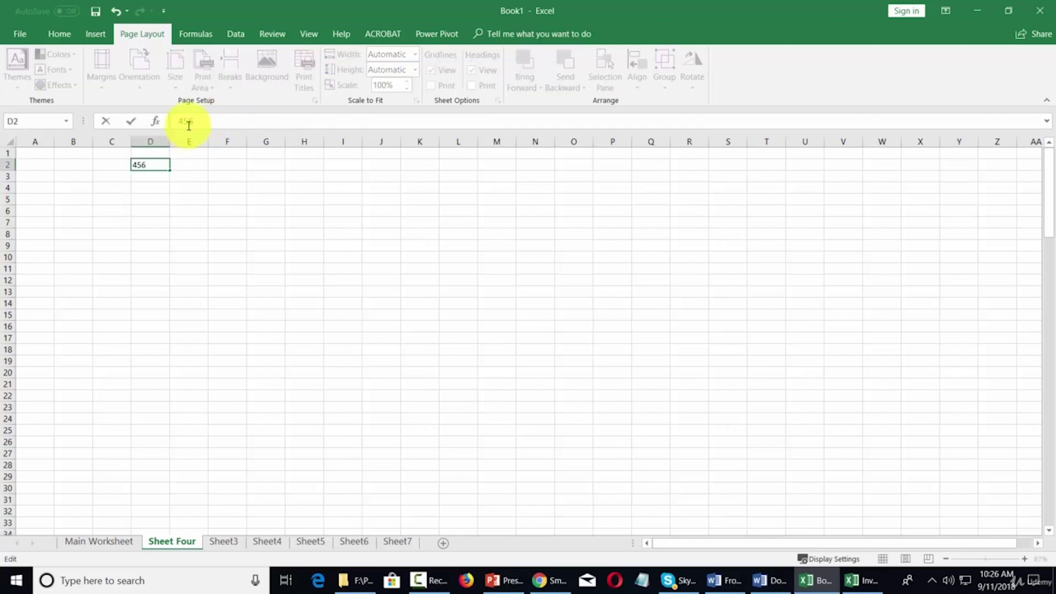
click(228, 218)
- Copy the 456 in D2 and fill it across the range D2:H23
click(157, 165)
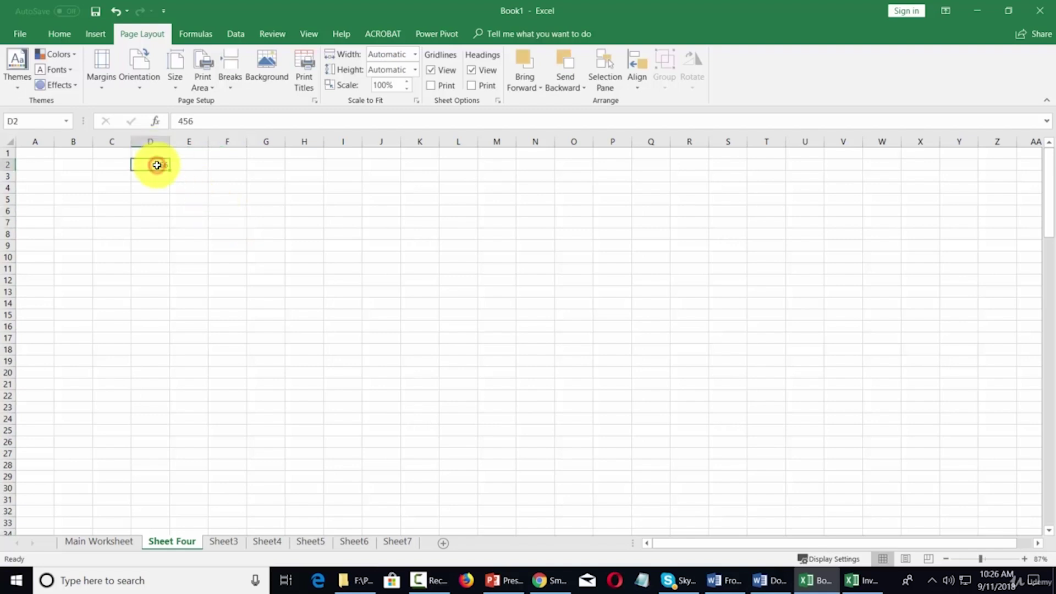
key(ctrl+c)
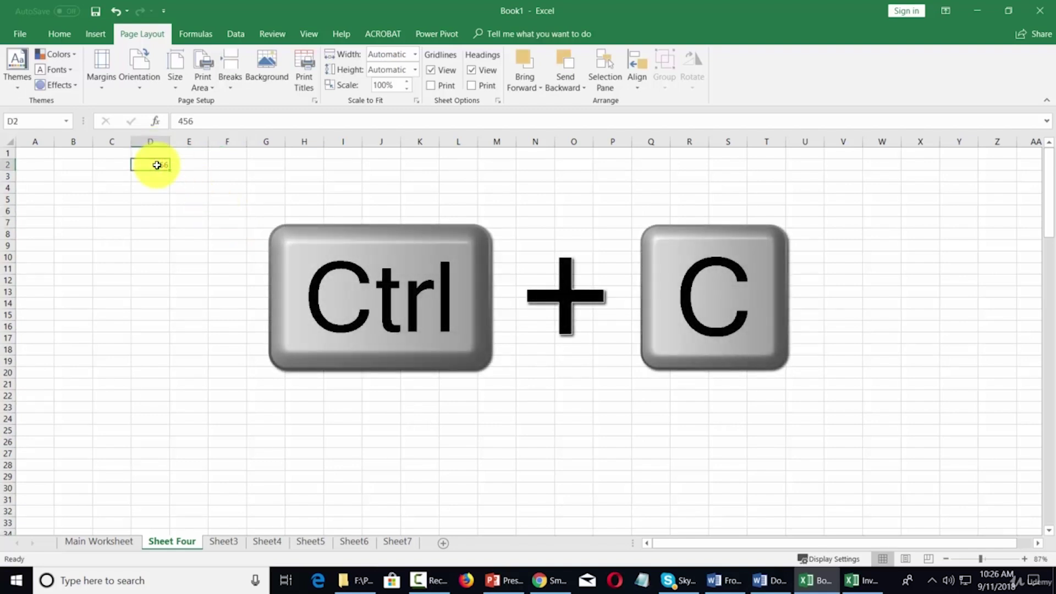
key(ctrl+c)
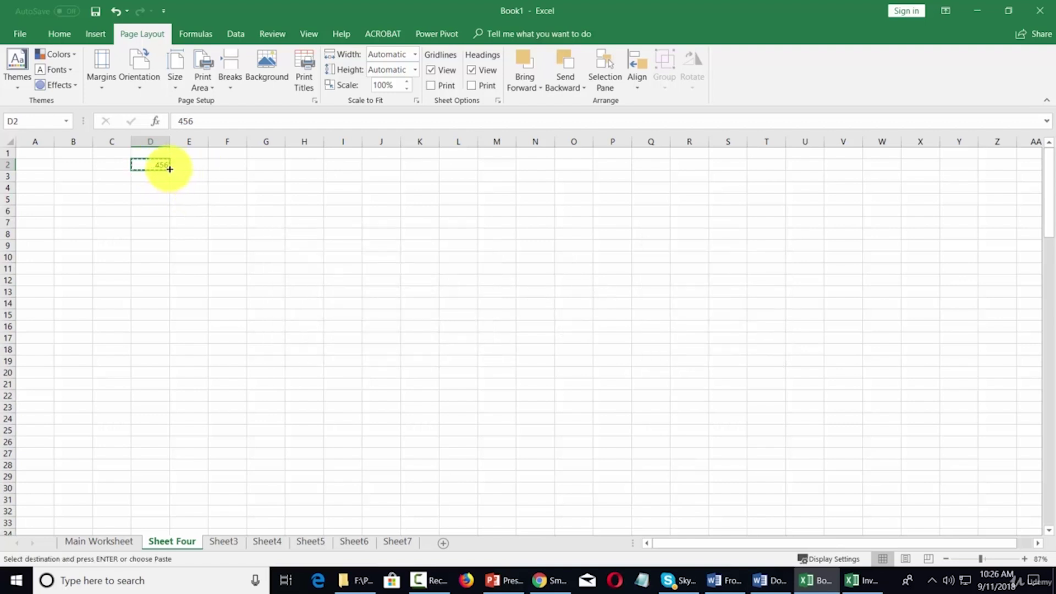
drag(169, 169, 334, 404)
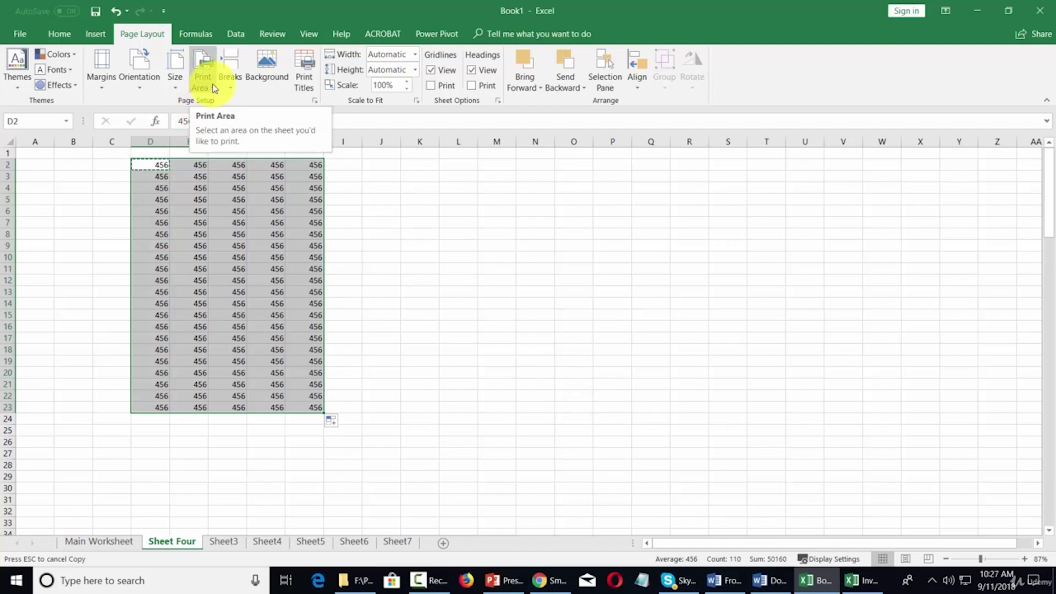
click(102, 181)
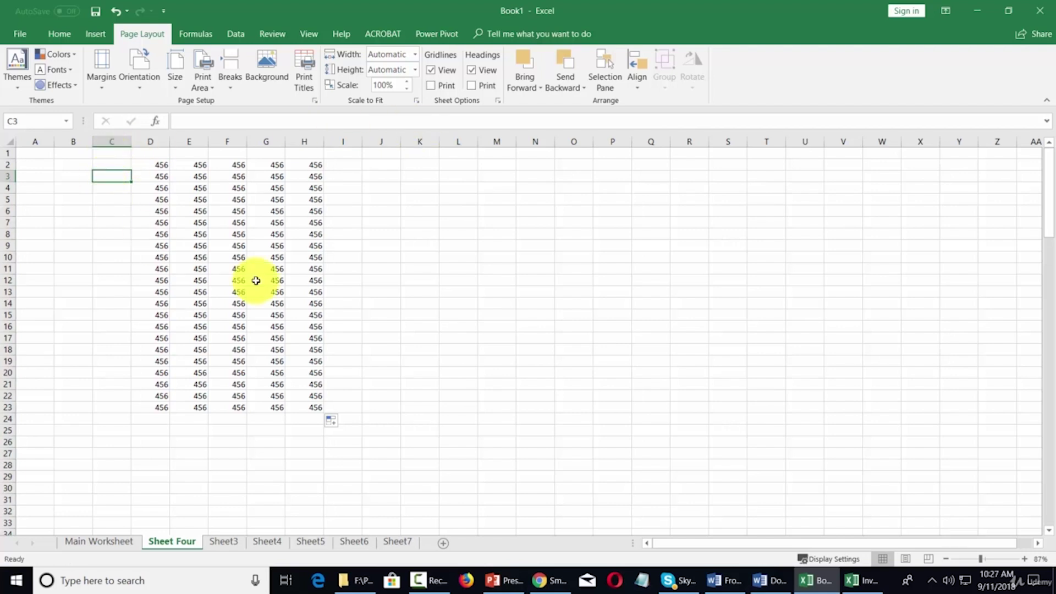
- Set the block of 456 values in D2:H23 as the print area of Sheet Four
click(211, 89)
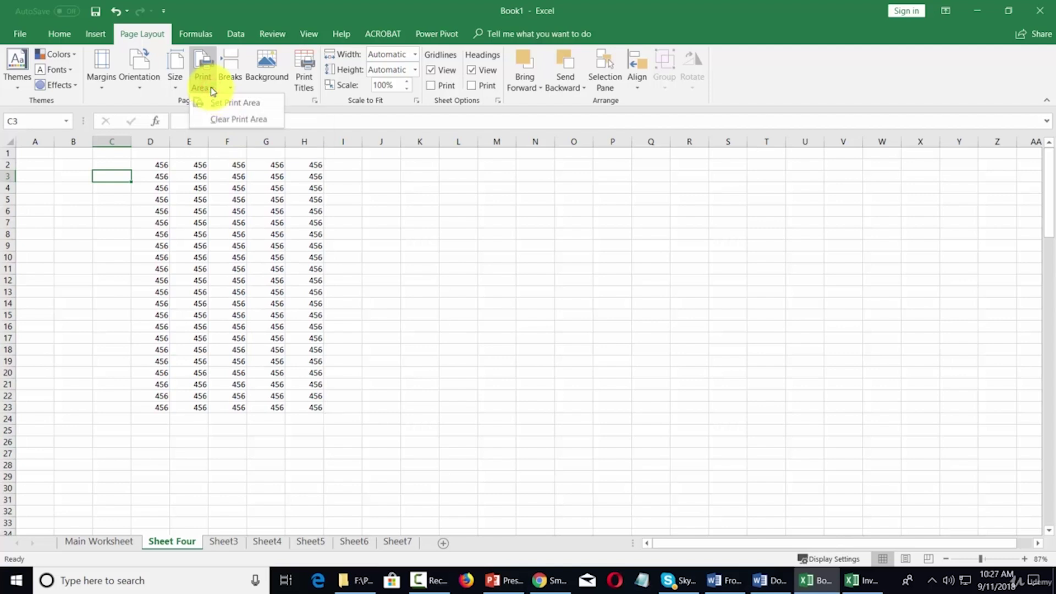
click(152, 161)
drag(152, 161, 304, 409)
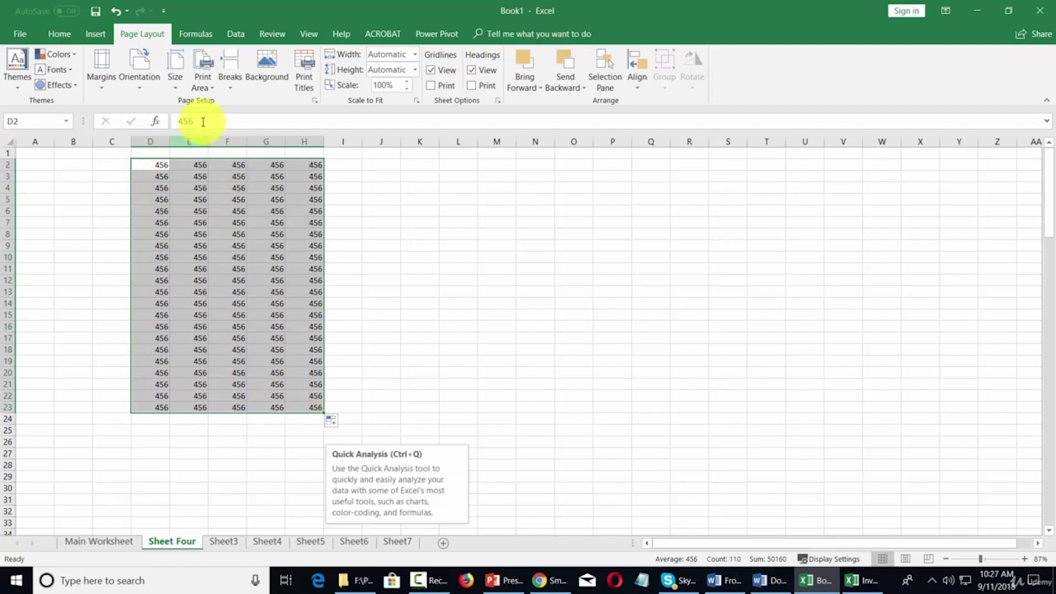
click(211, 84)
click(219, 102)
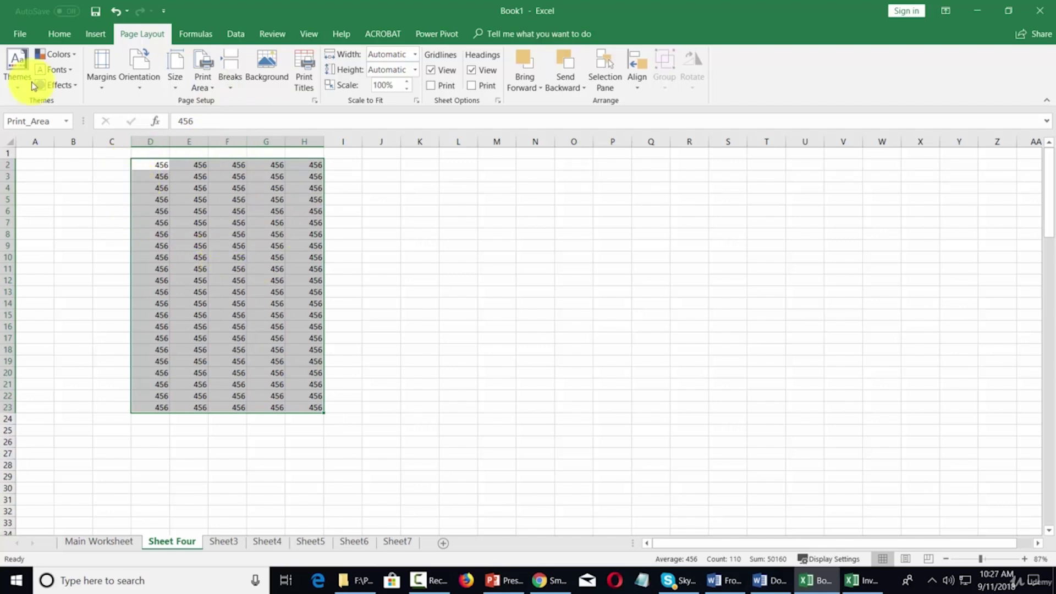
- Check the print preview of the 456 block and return to the worksheet
click(19, 35)
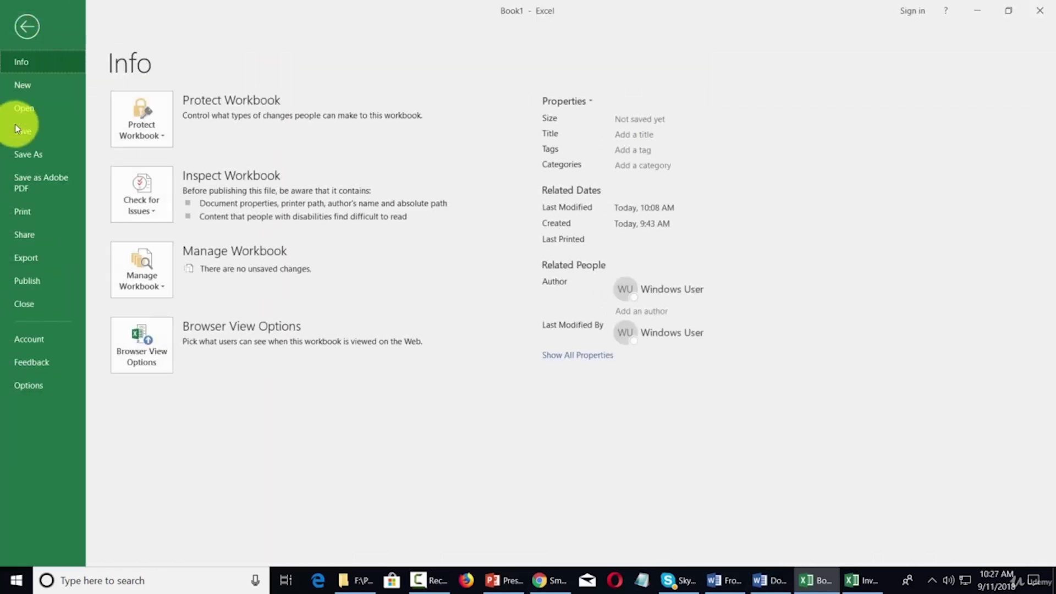
click(24, 209)
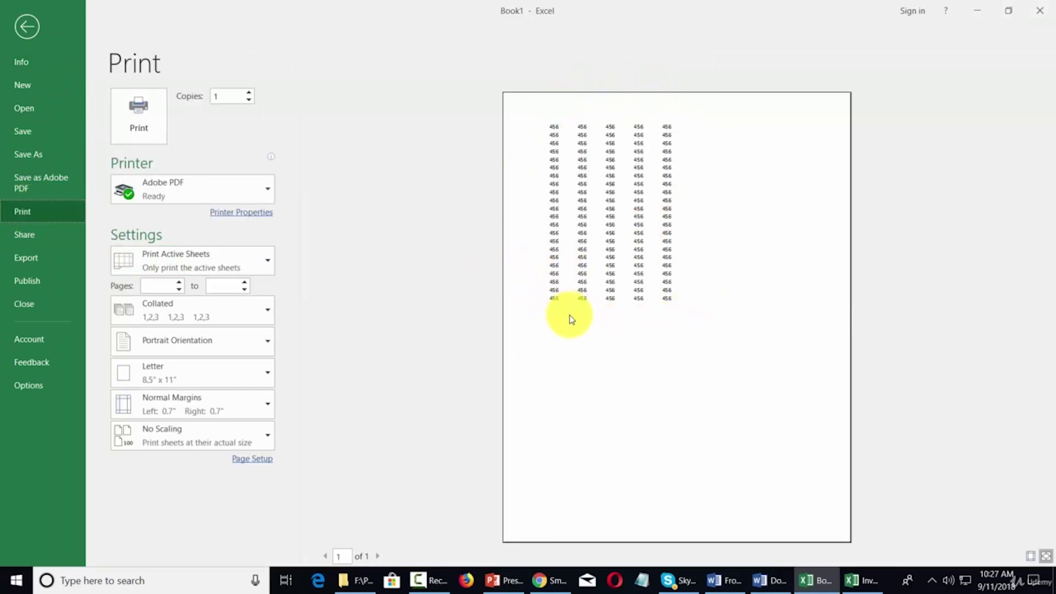
key(Escape)
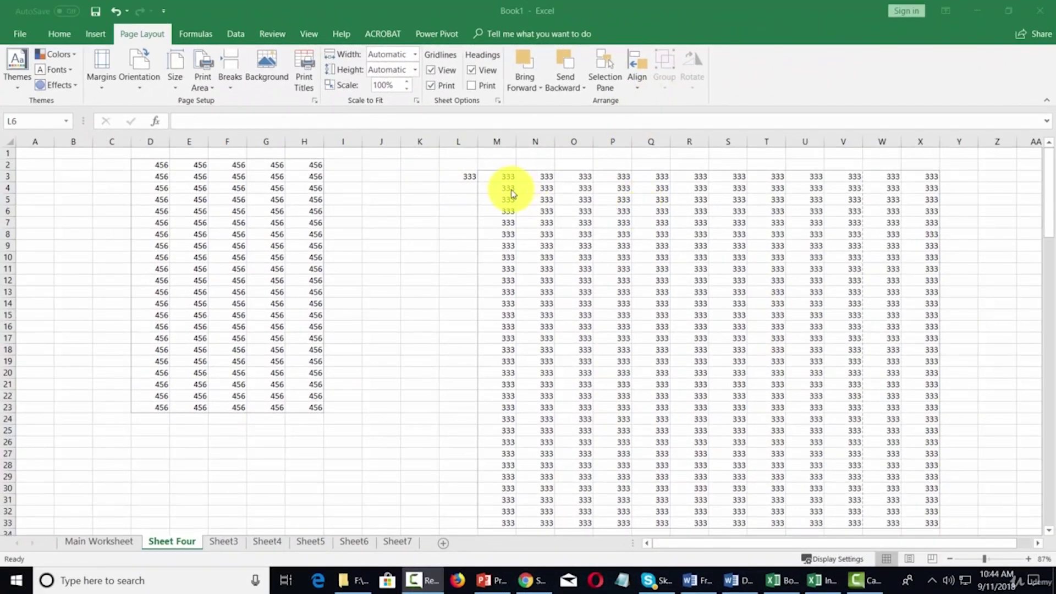
- Set the block of 333 values in M3:X33 as the print area of Sheet Four
drag(500, 174, 925, 522)
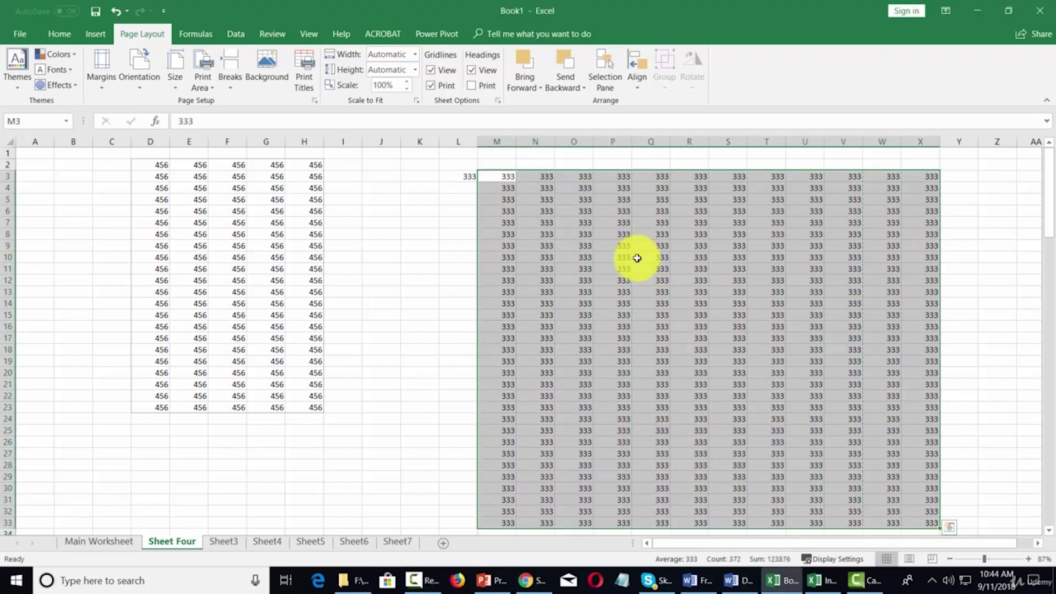
click(209, 85)
click(210, 97)
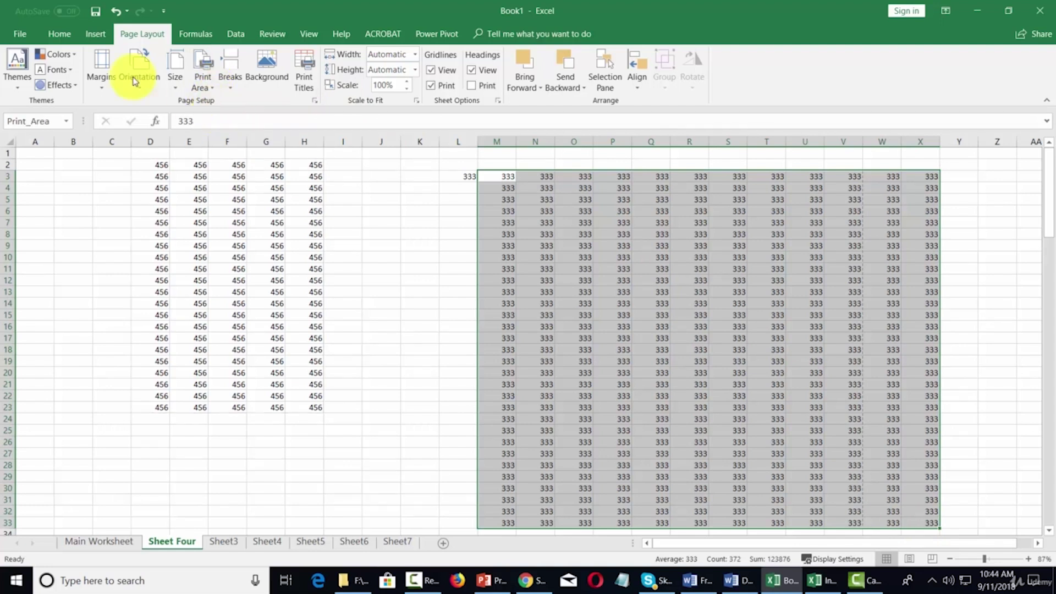
- Check the print preview of the 333 block with its gridlines and return to the worksheet
click(13, 35)
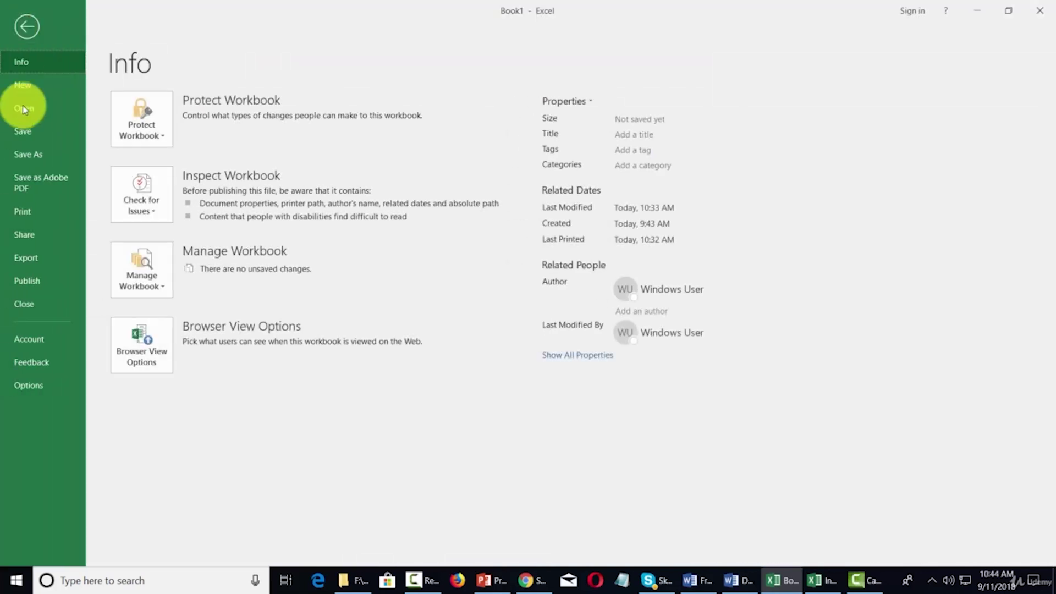
click(35, 212)
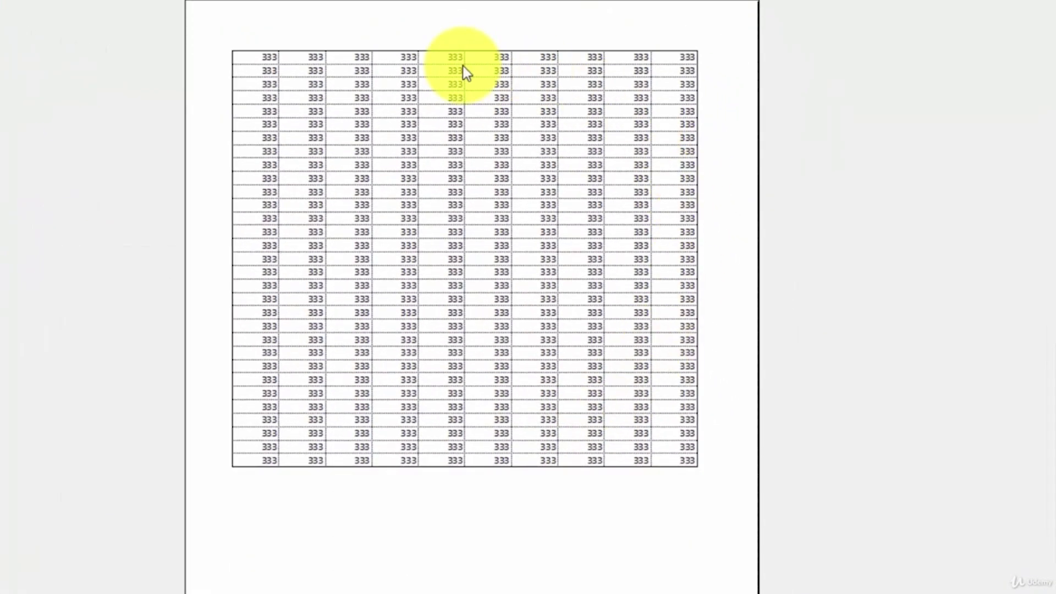
click(18, 28)
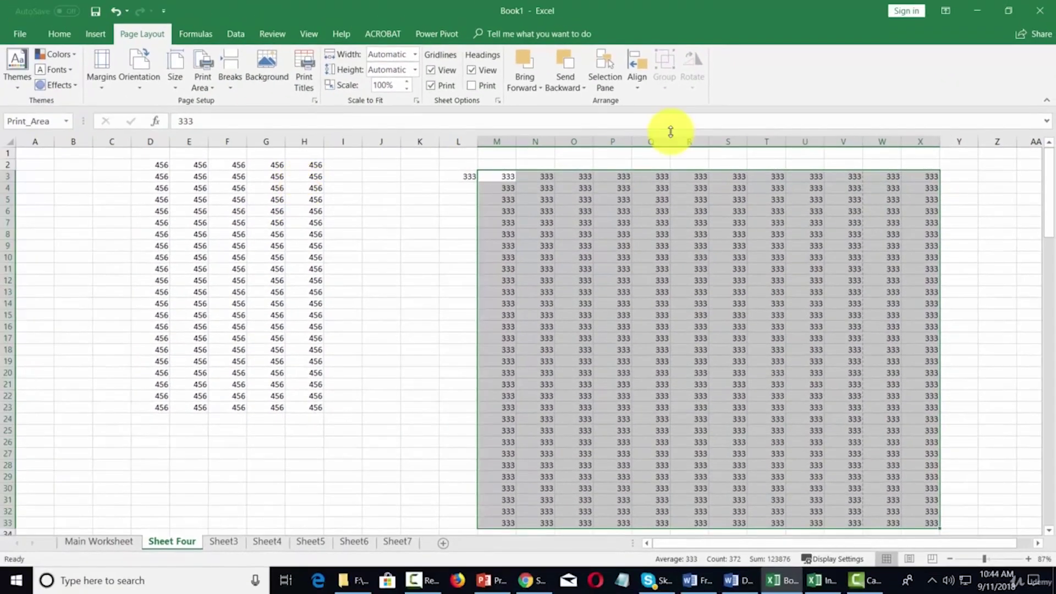
- Add the block of 456 values in D2:H23 to the existing print area of Sheet Four
click(212, 86)
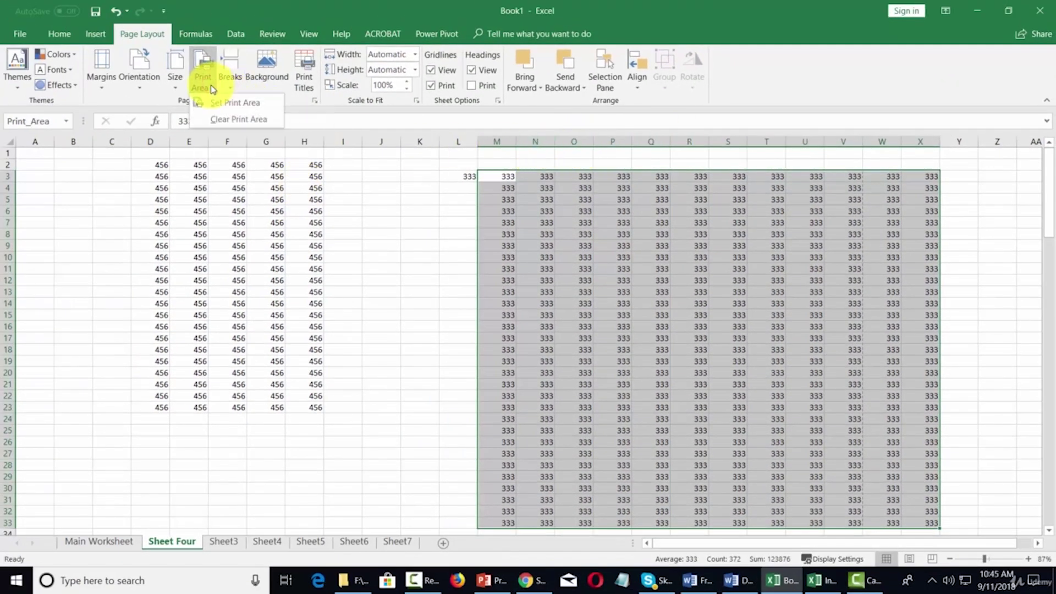
click(183, 180)
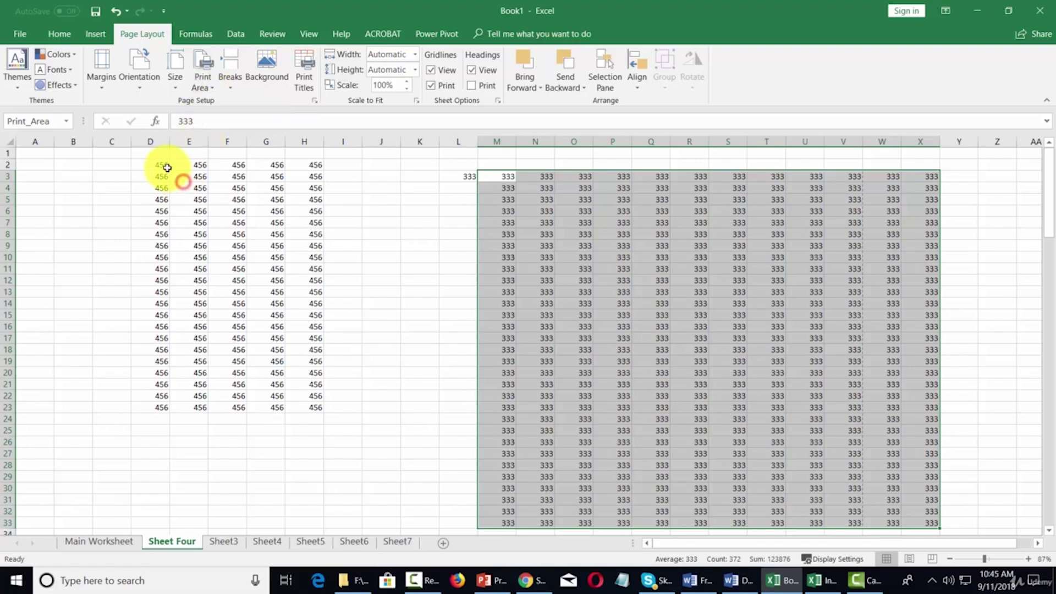
click(160, 165)
drag(160, 165, 318, 412)
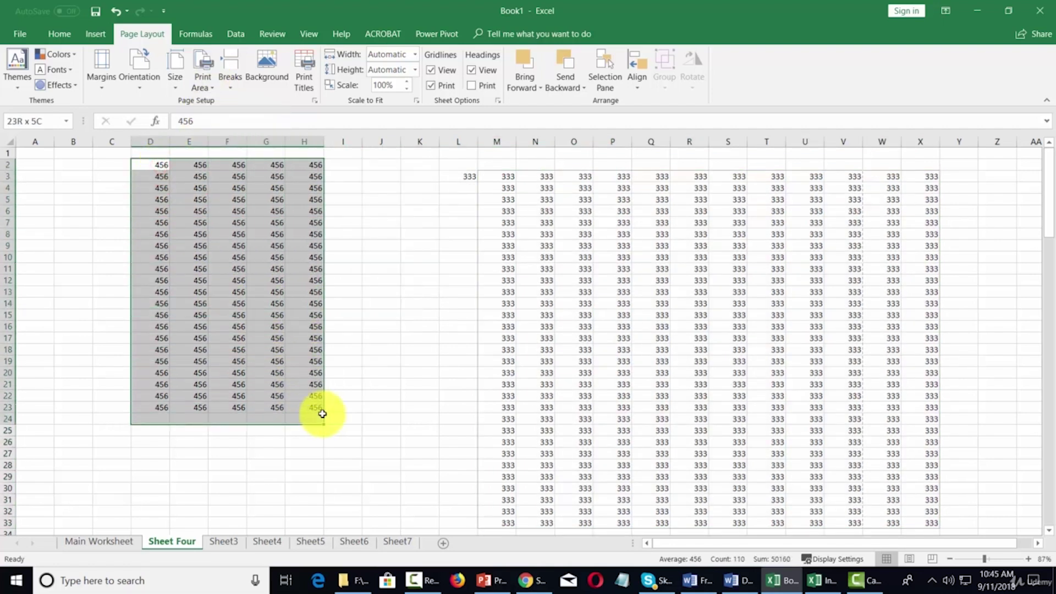
click(215, 90)
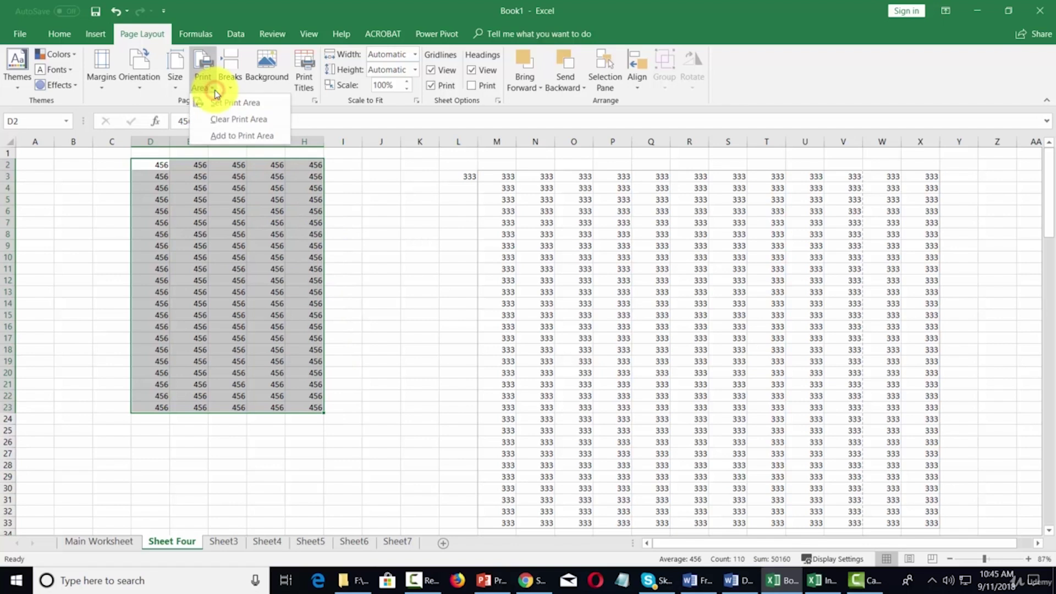
click(220, 135)
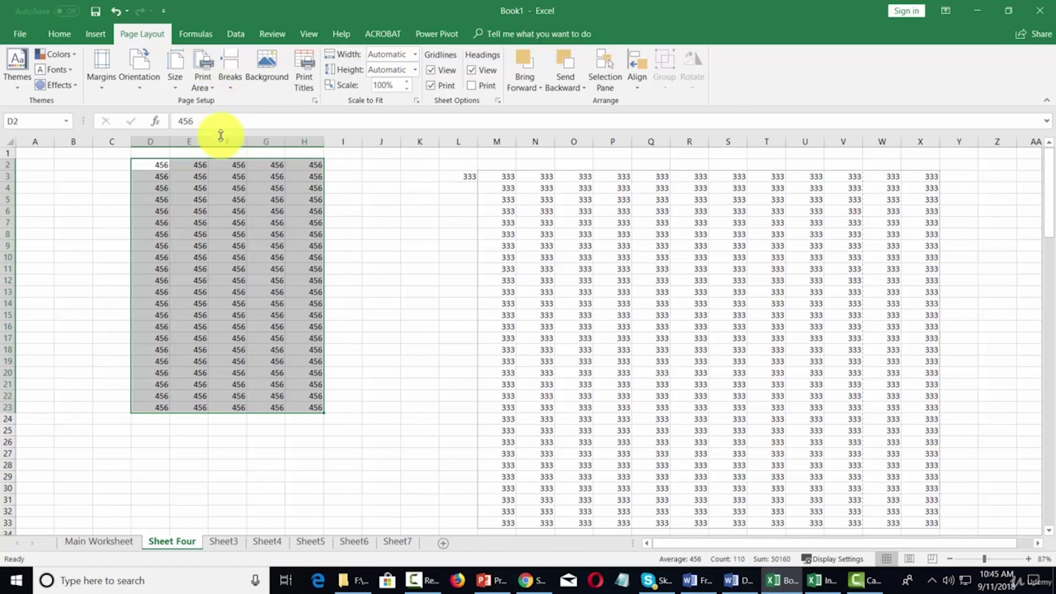
- Check all print preview pages of the combined 333 and 456 print areas and return to the worksheet
click(19, 33)
click(23, 210)
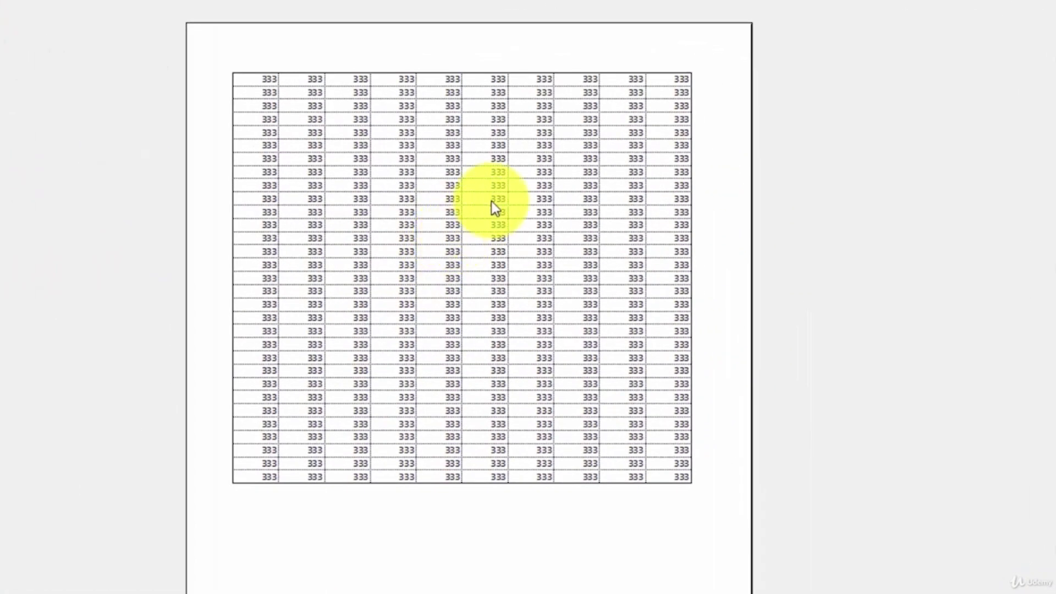
click(451, 216)
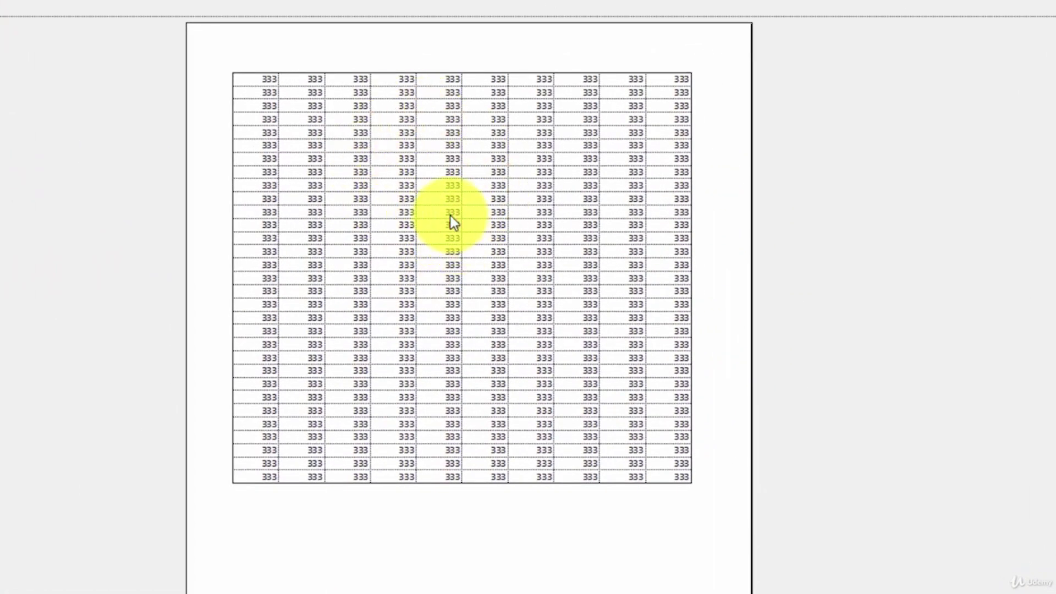
scroll(450, 216, down, 1)
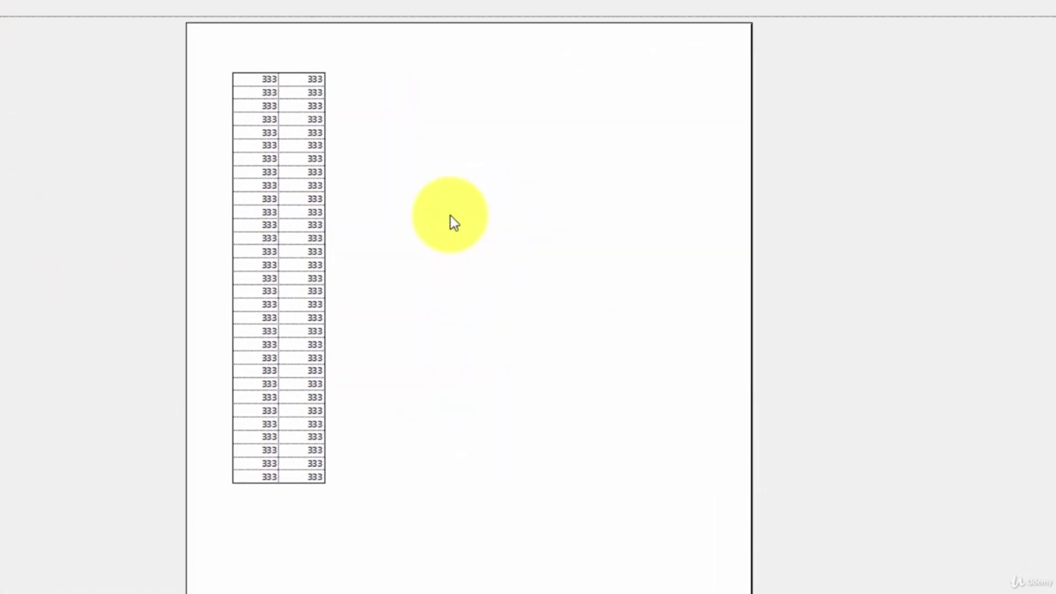
scroll(451, 216, down, 1)
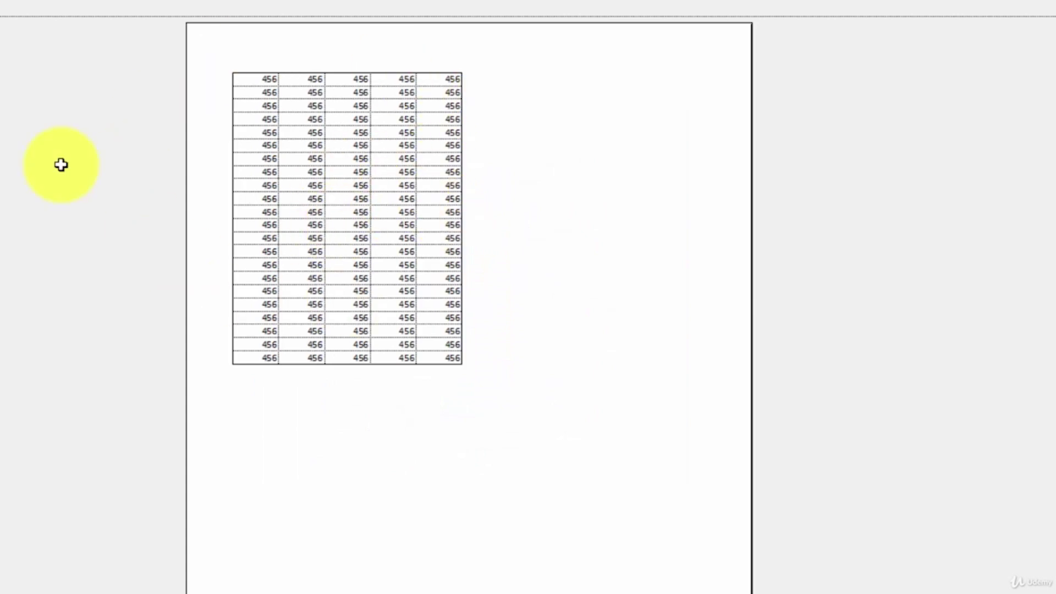
key(Escape)
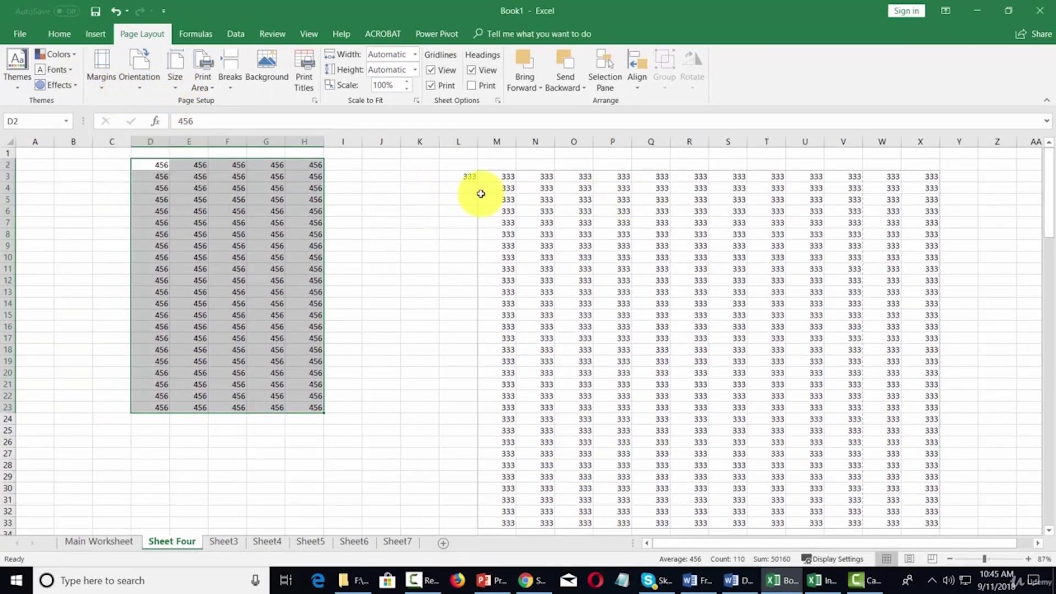
click(452, 188)
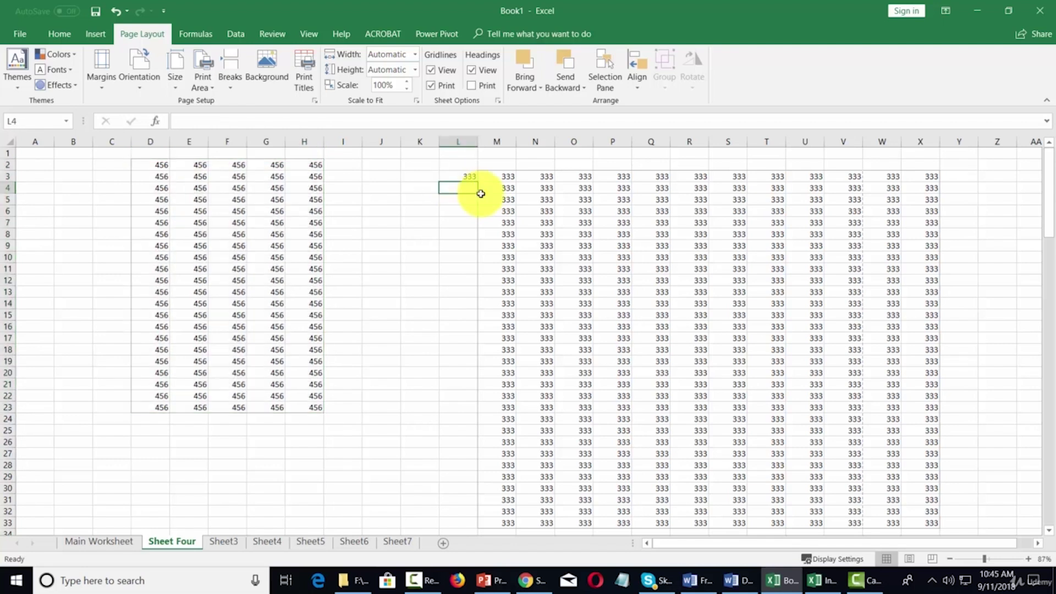
- Set the print width of Sheet Four to 1 page and back to Automatic, and view the height options
click(416, 55)
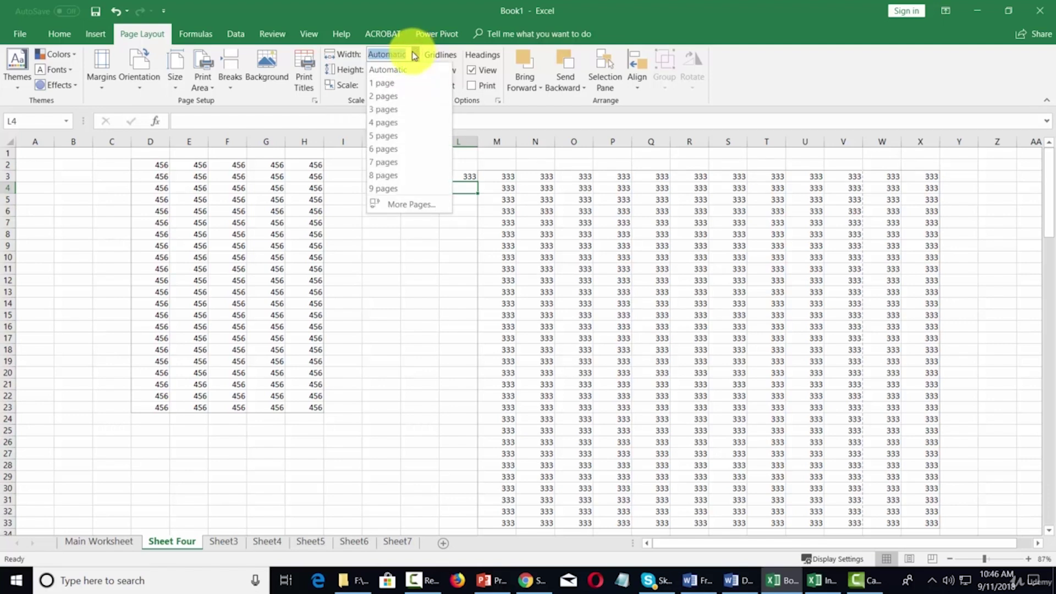
click(388, 81)
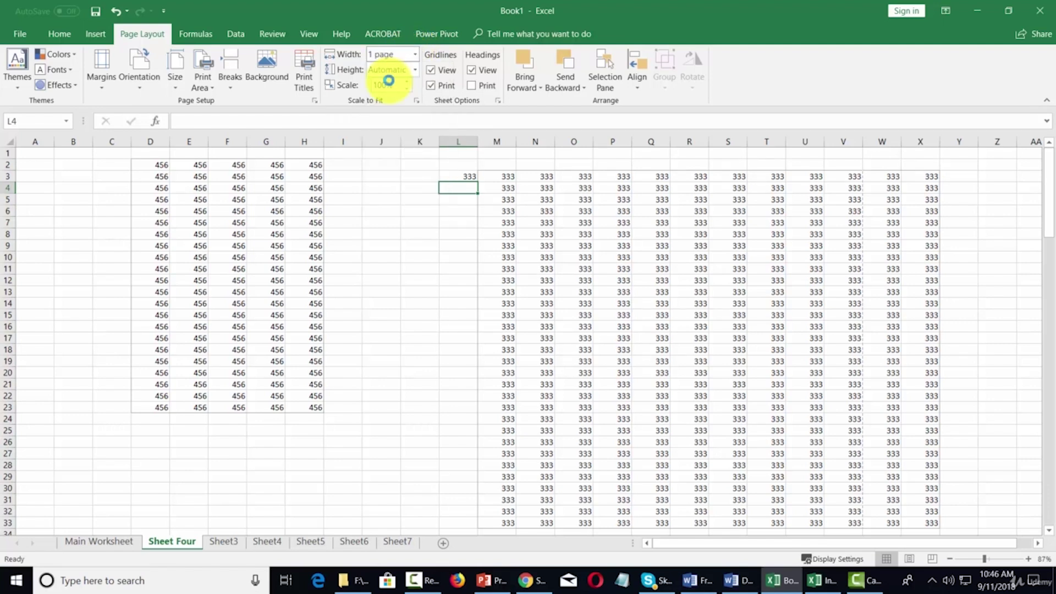
click(415, 54)
click(404, 67)
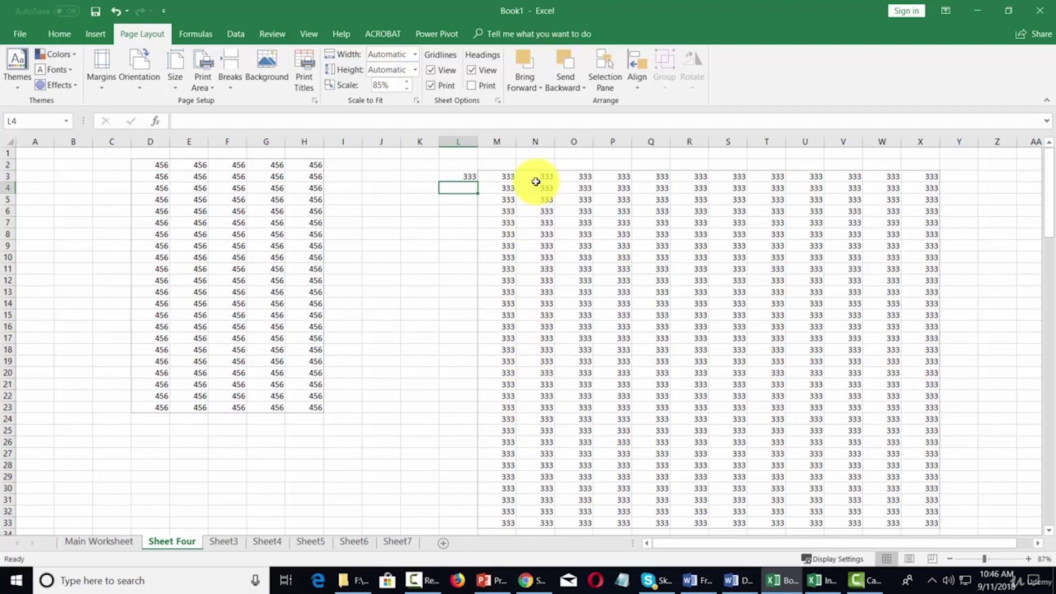
click(415, 70)
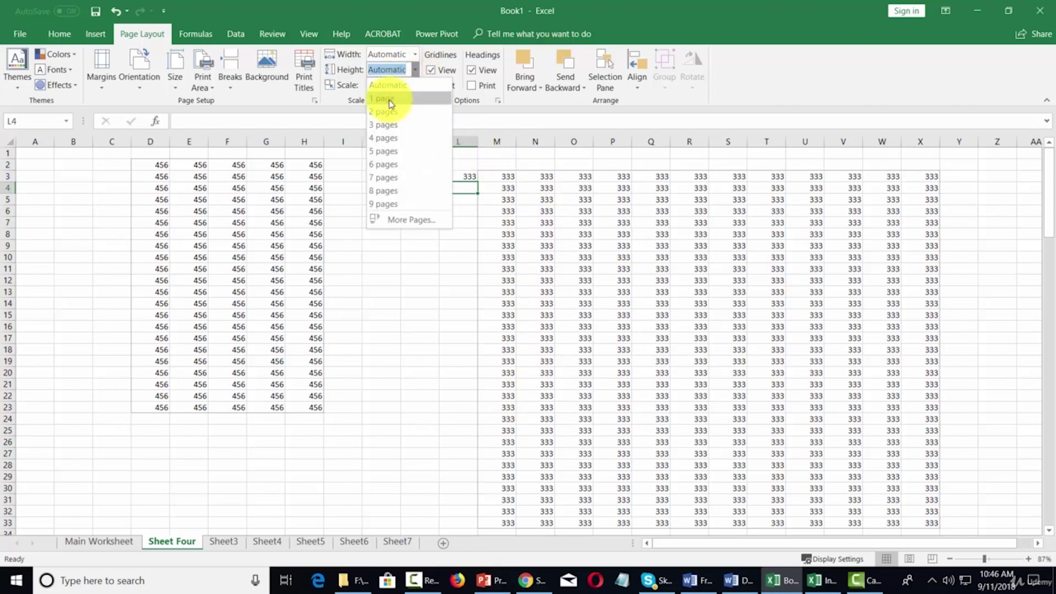
click(423, 11)
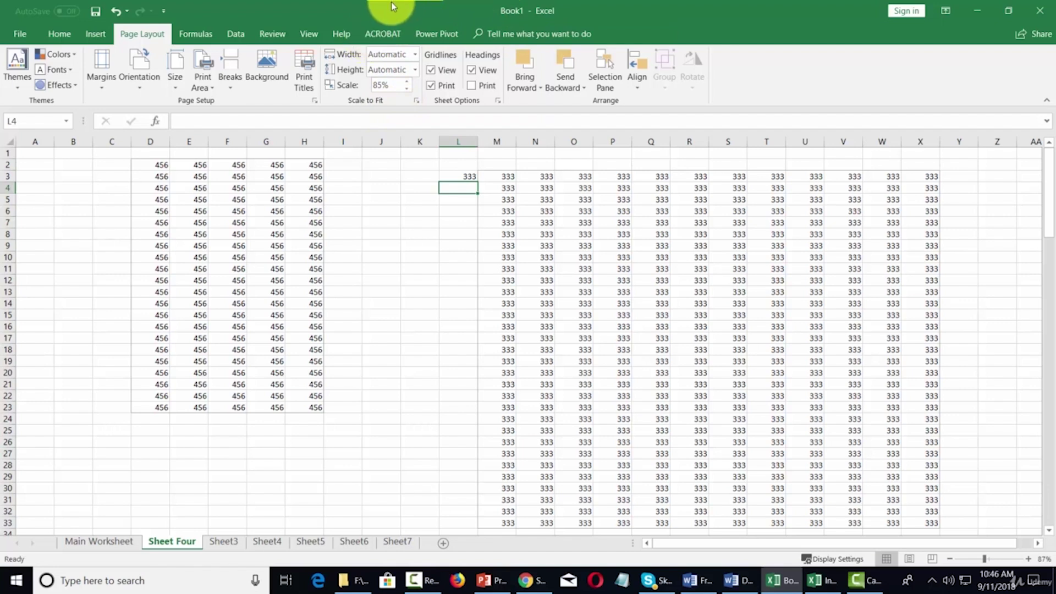
- Turn off gridline printing for Sheet Four, check the print preview and return to the worksheet
click(432, 86)
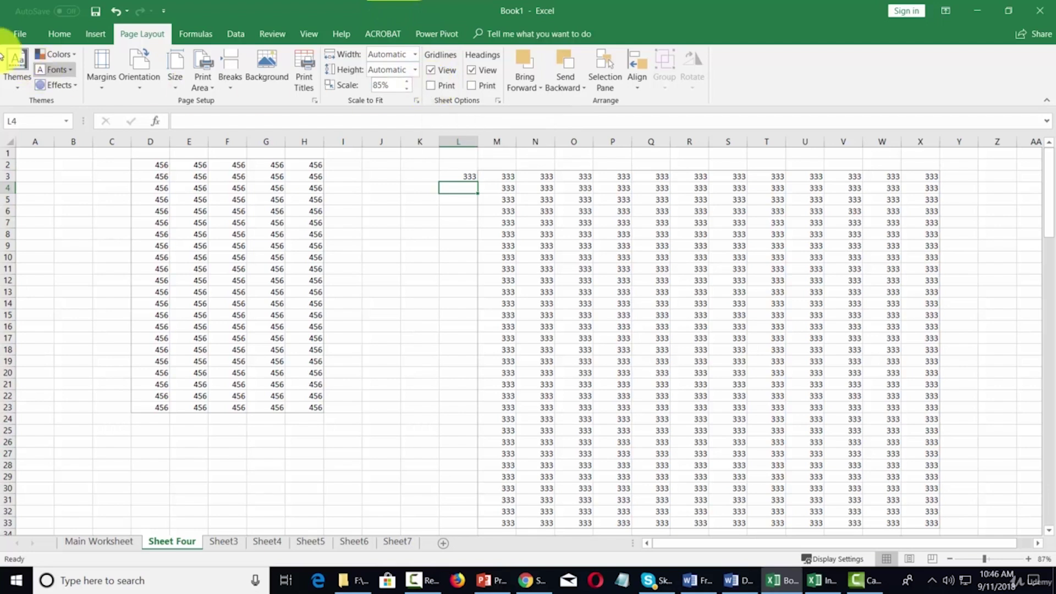
click(20, 34)
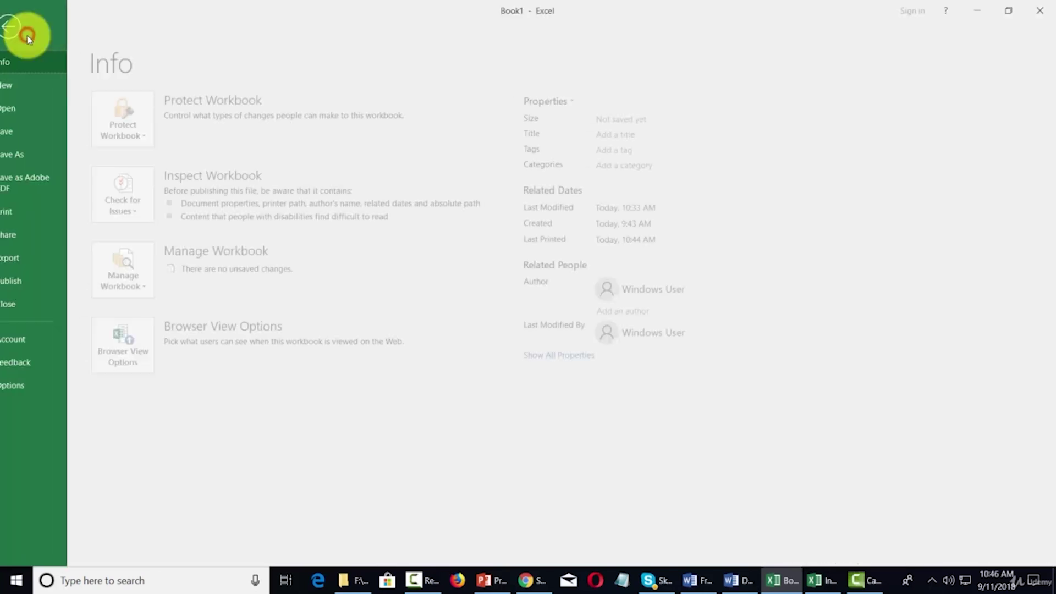
click(30, 210)
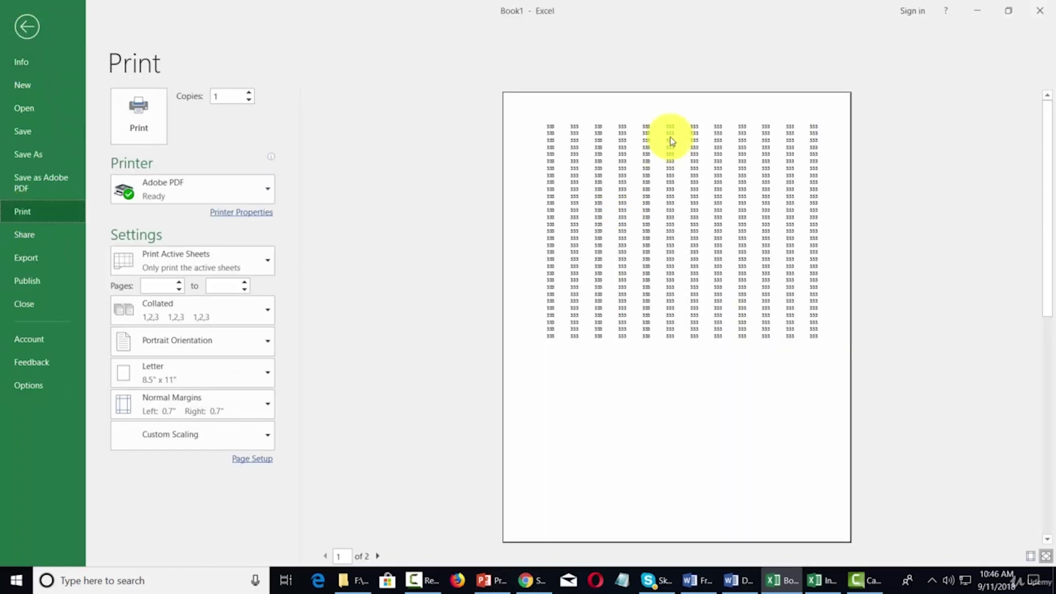
click(28, 29)
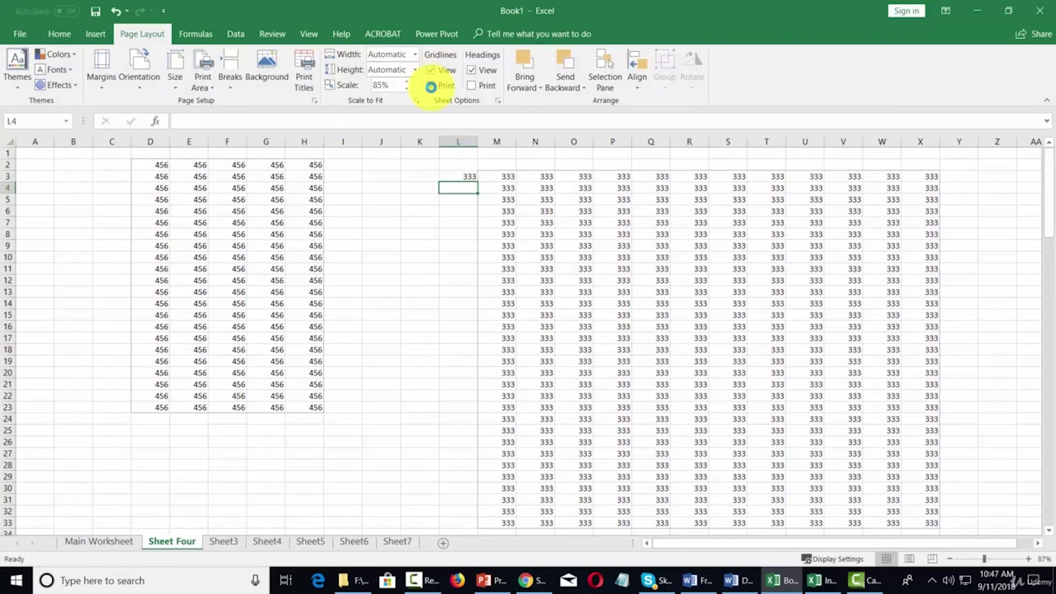
- Check the print preview of Sheet Four with gridline printing enabled again and return to the worksheet
click(22, 33)
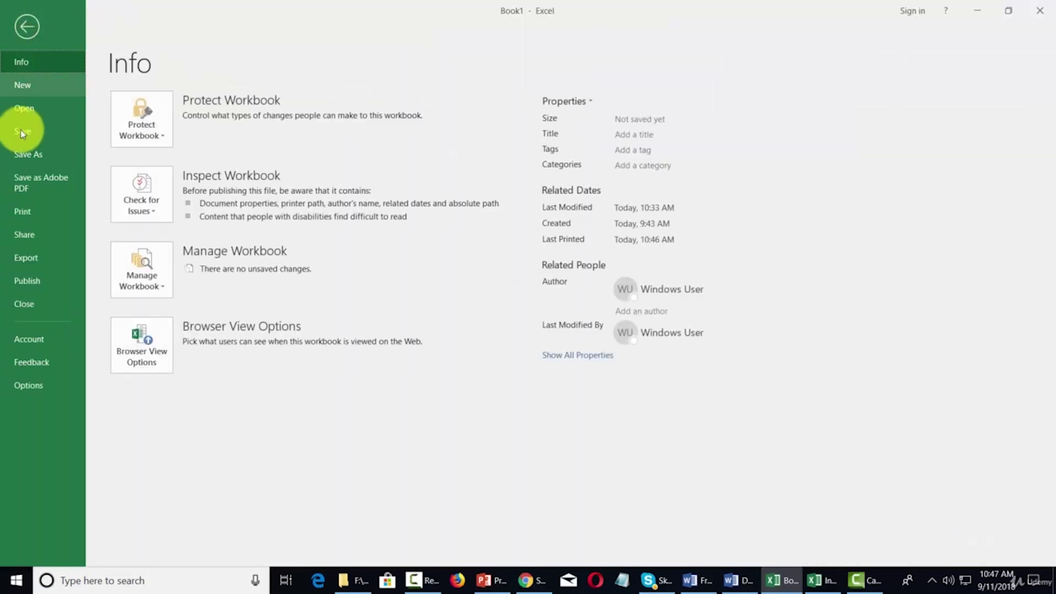
click(34, 214)
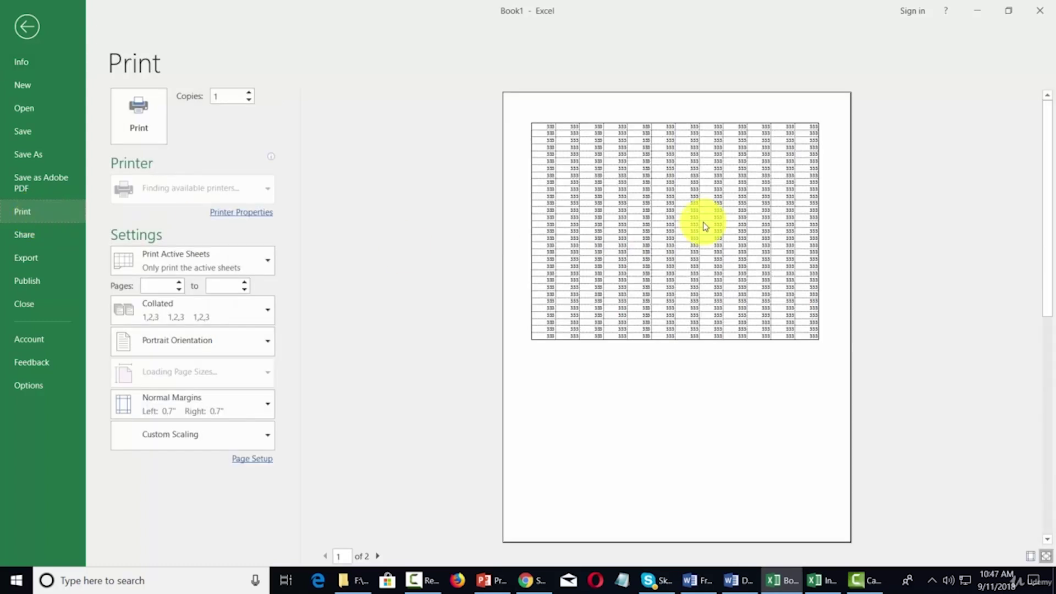
click(29, 26)
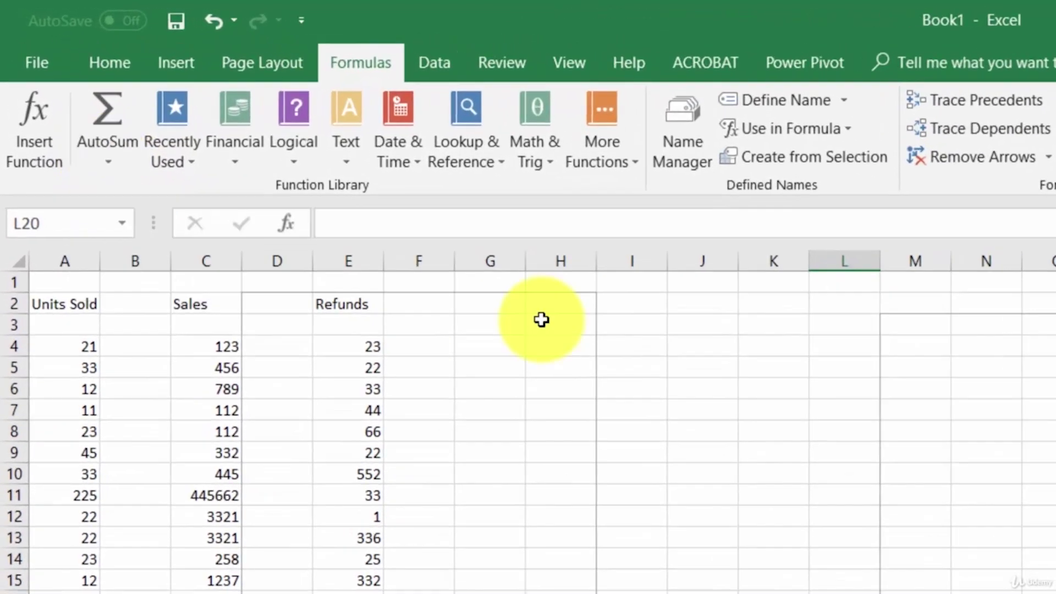
- Sum the Units Sold values in A4:A17 with AutoSum and undo the inserted total
drag(76, 341, 65, 593)
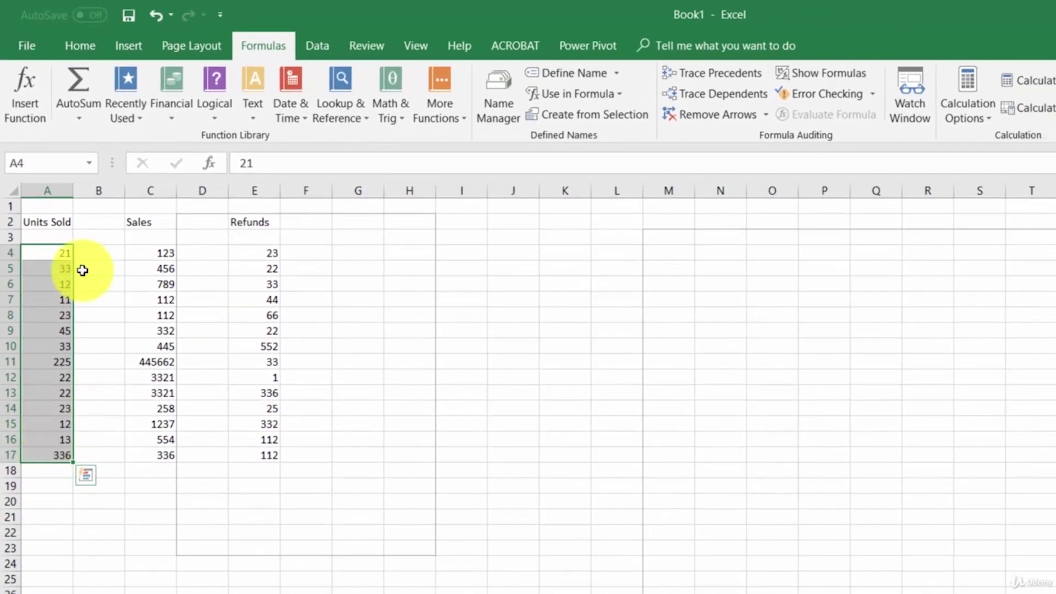
click(81, 117)
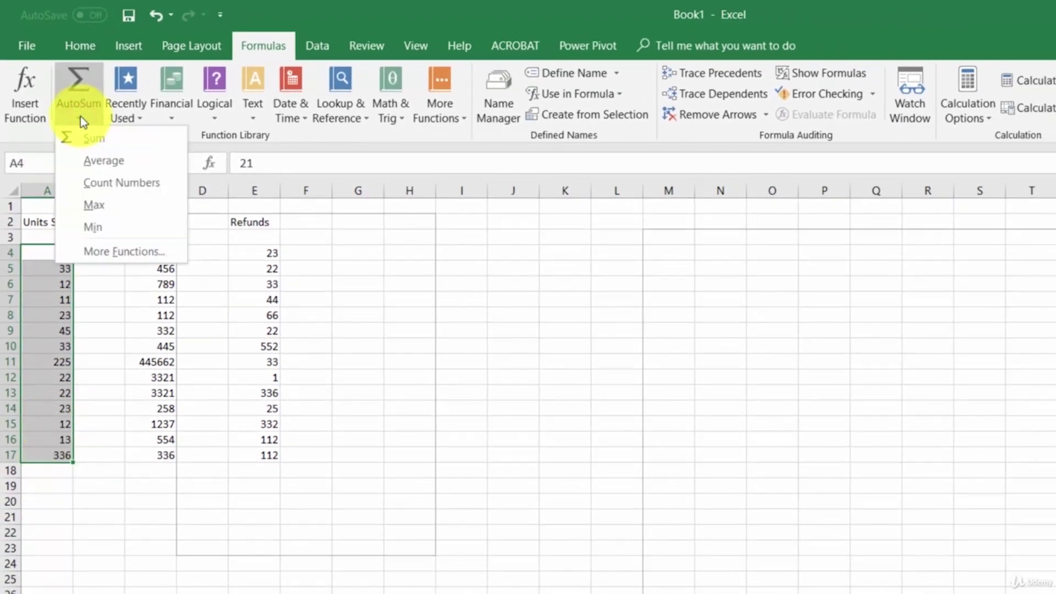
click(86, 140)
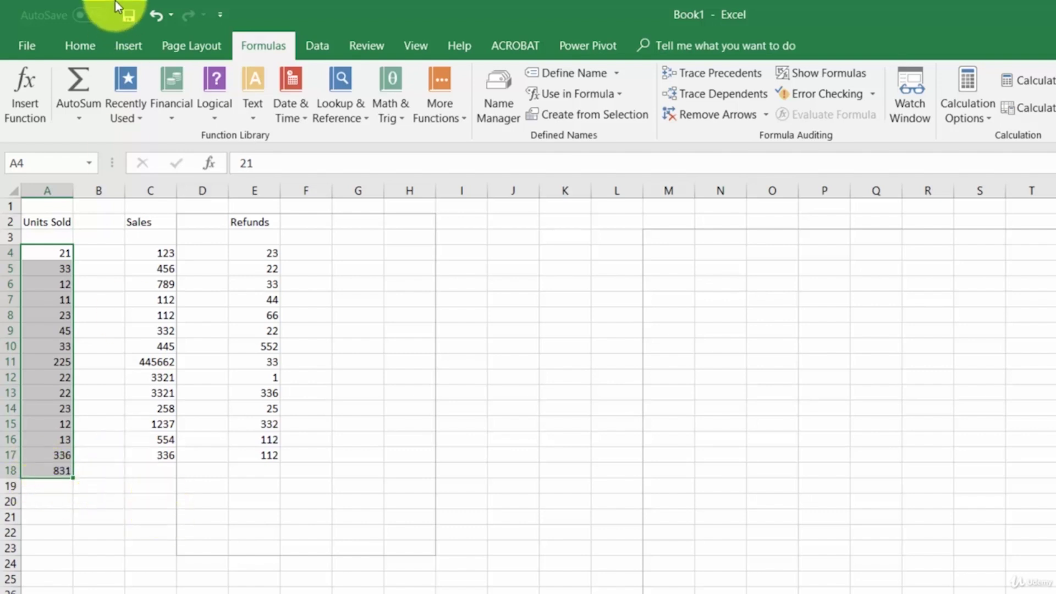
click(156, 15)
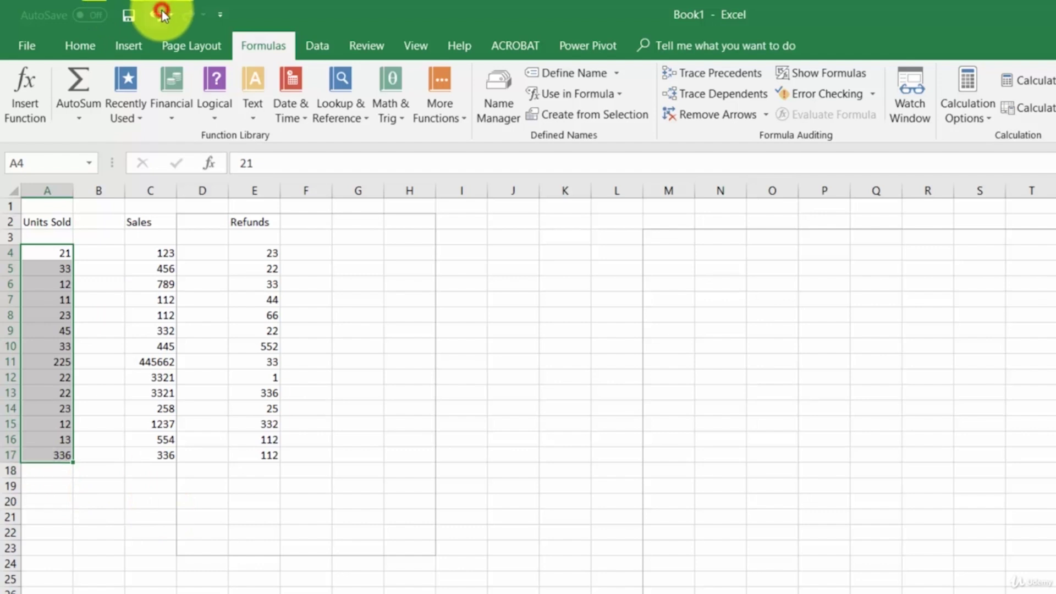
- Insert the average of the Units Sold values below the column with AutoSum and undo it
click(77, 119)
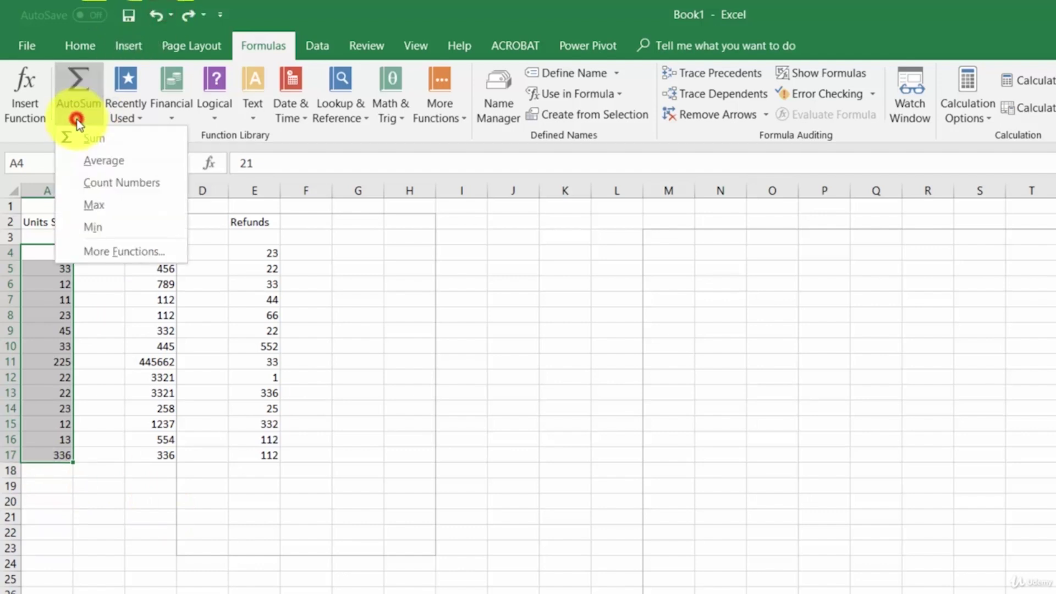
click(87, 159)
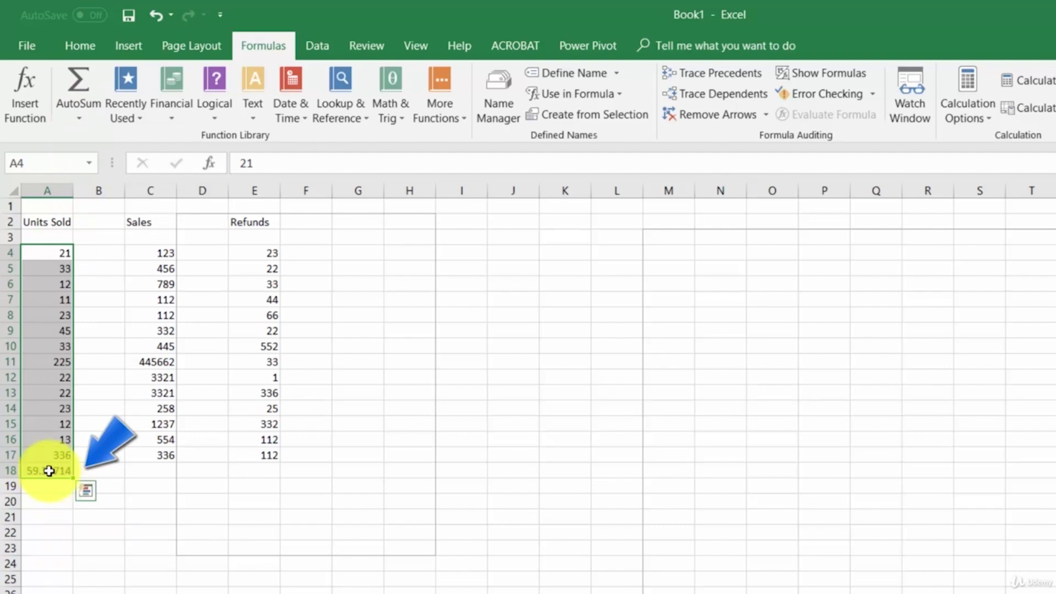
key(ctrl+z)
click(156, 531)
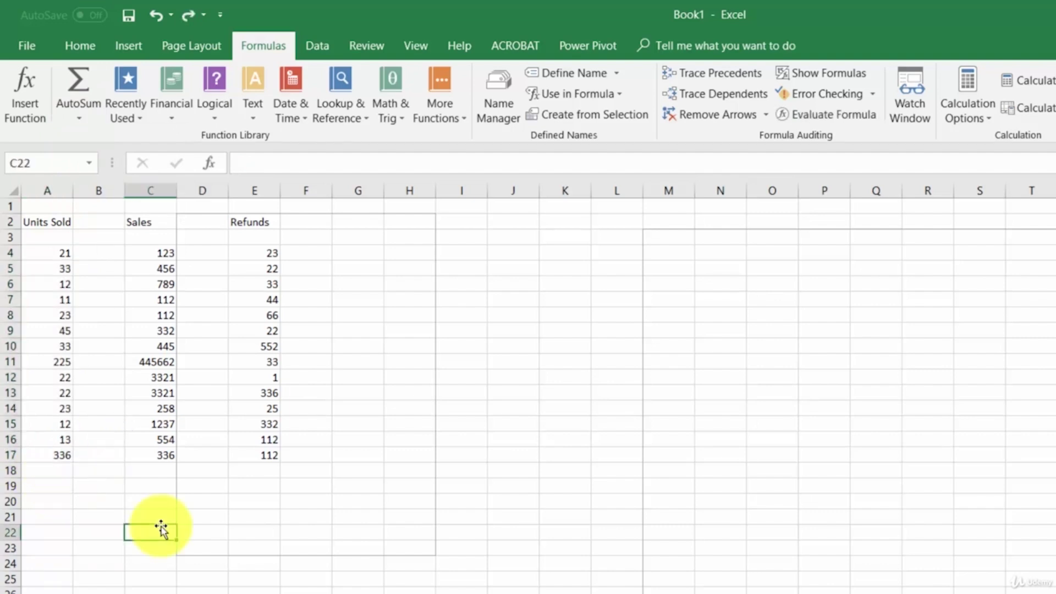
- Browse the list of financial functions down to NPV and close it without inserting any
click(170, 104)
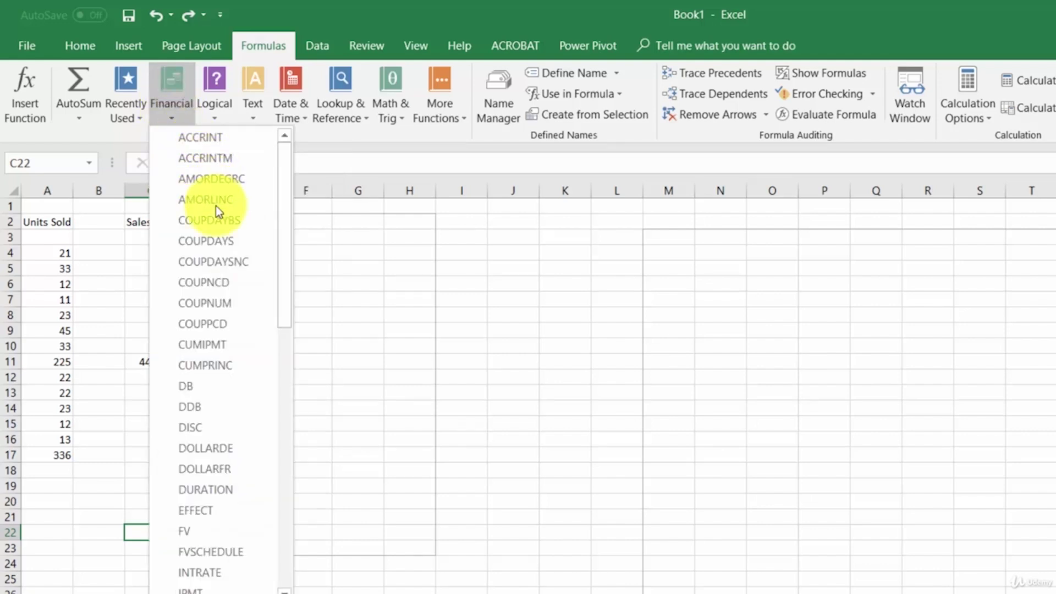
scroll(215, 205, down, 1)
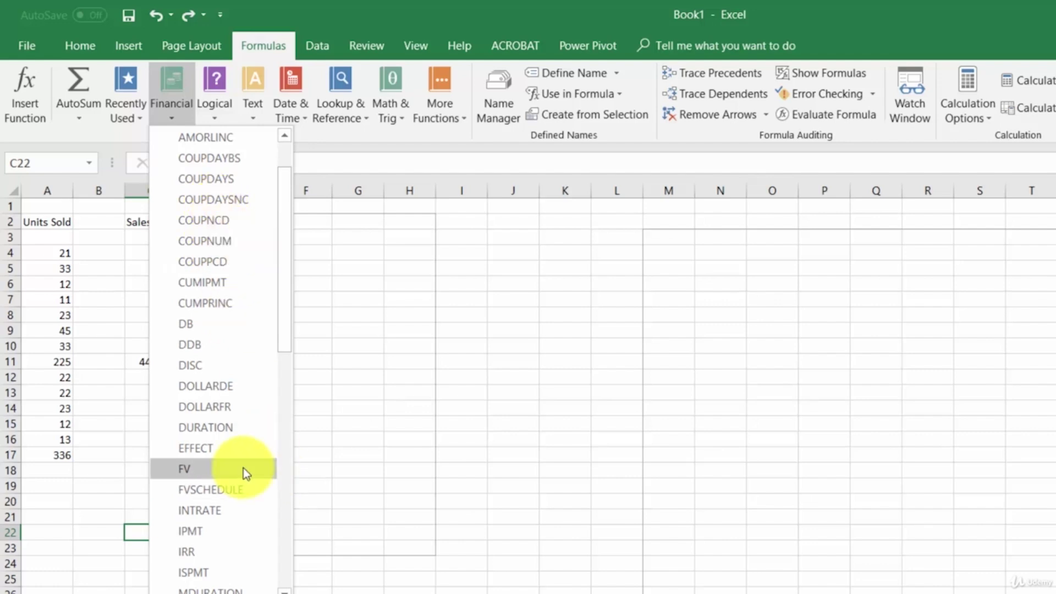
scroll(243, 468, down, 1)
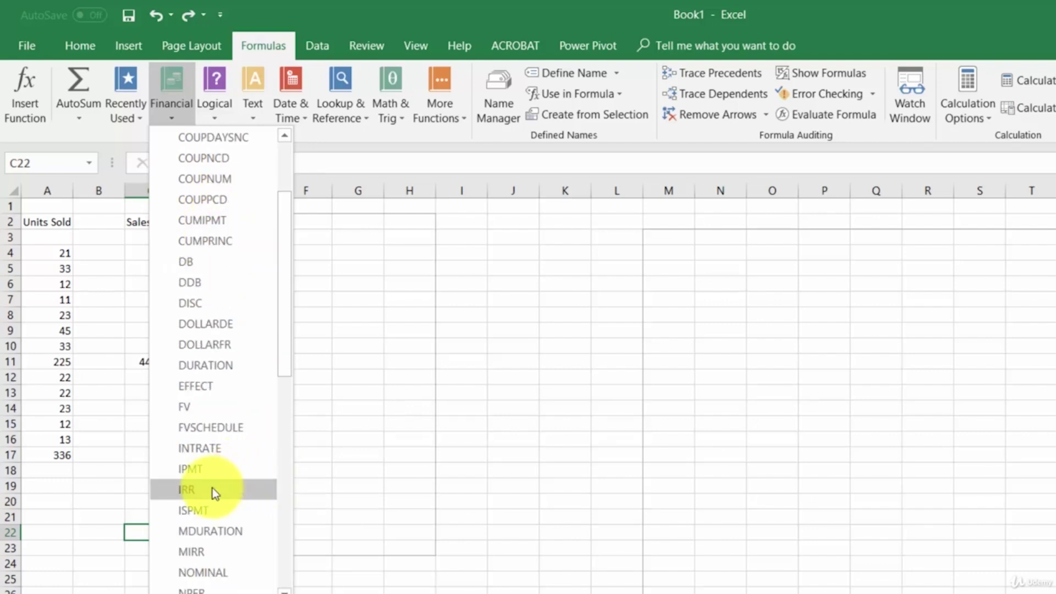
scroll(212, 487, down, 1)
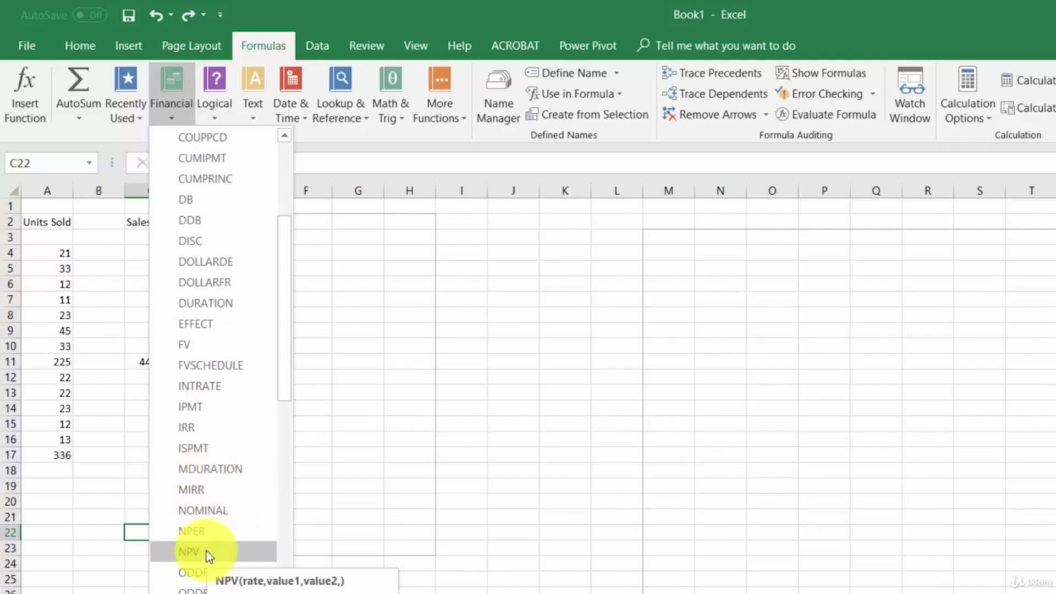
click(368, 216)
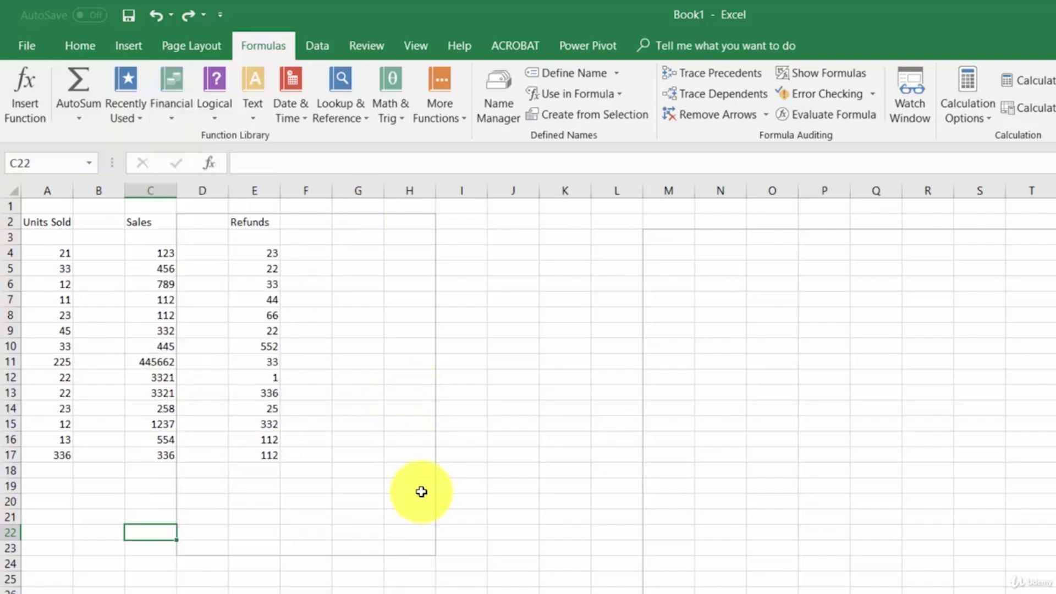
- Start the financial NPV function in cell H4 and move its arguments dialog clear of the data columns
click(412, 259)
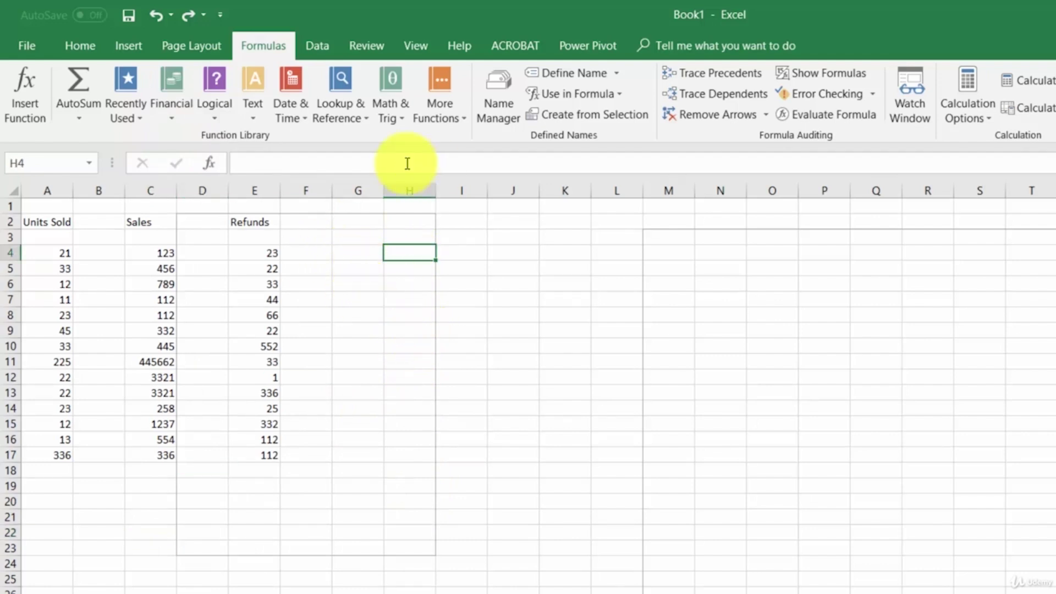
click(169, 114)
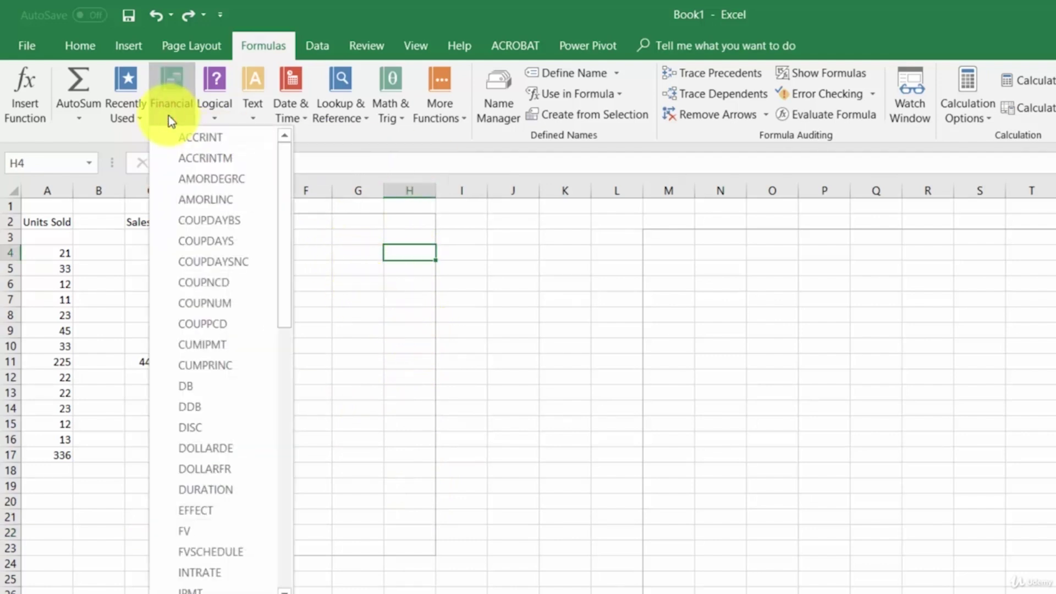
scroll(226, 206, down, 2)
scroll(225, 207, down, 2)
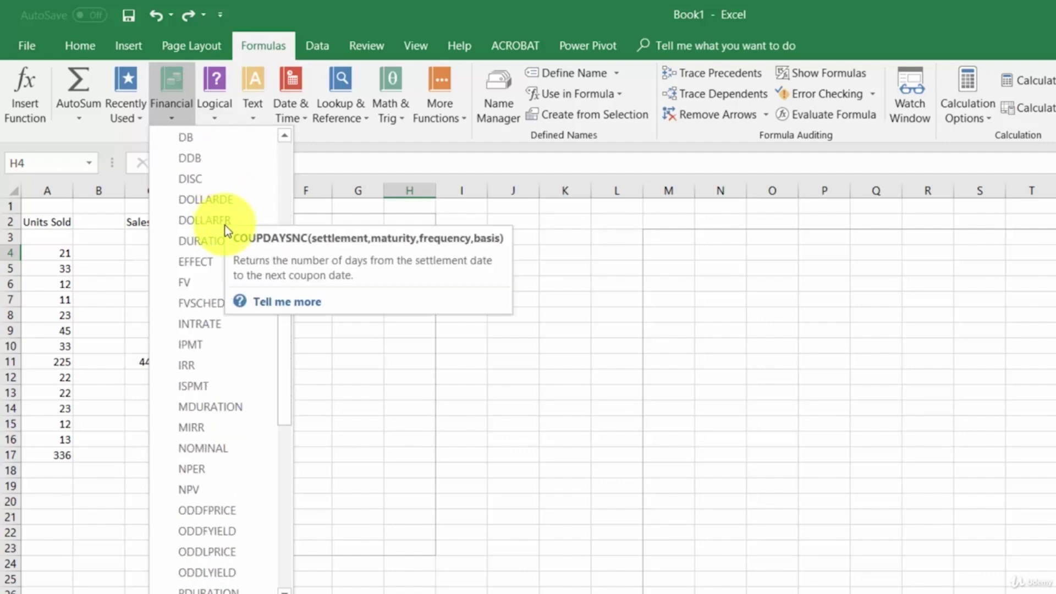
click(214, 486)
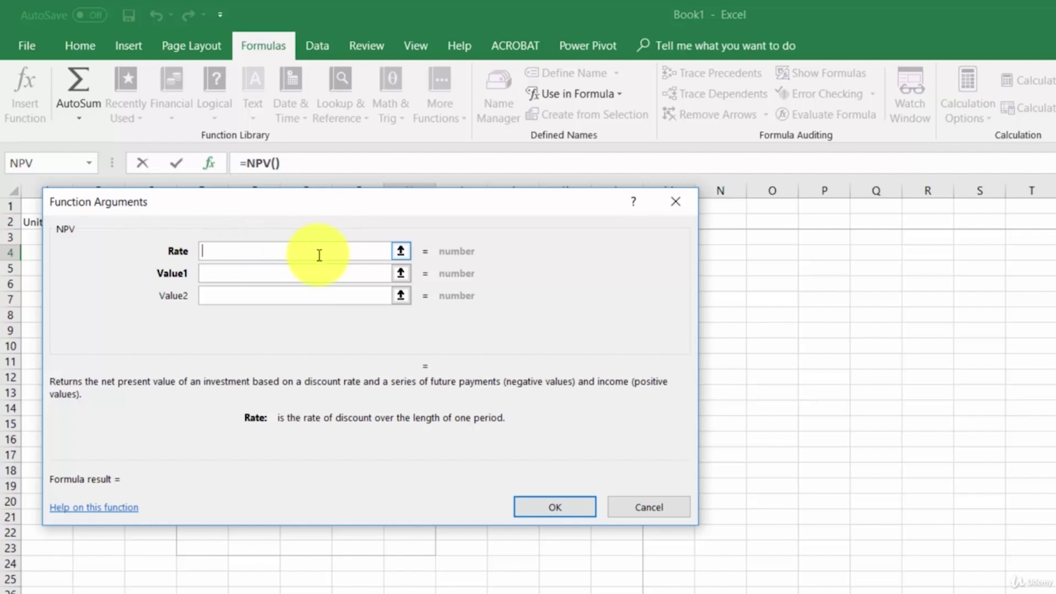
drag(387, 207, 734, 184)
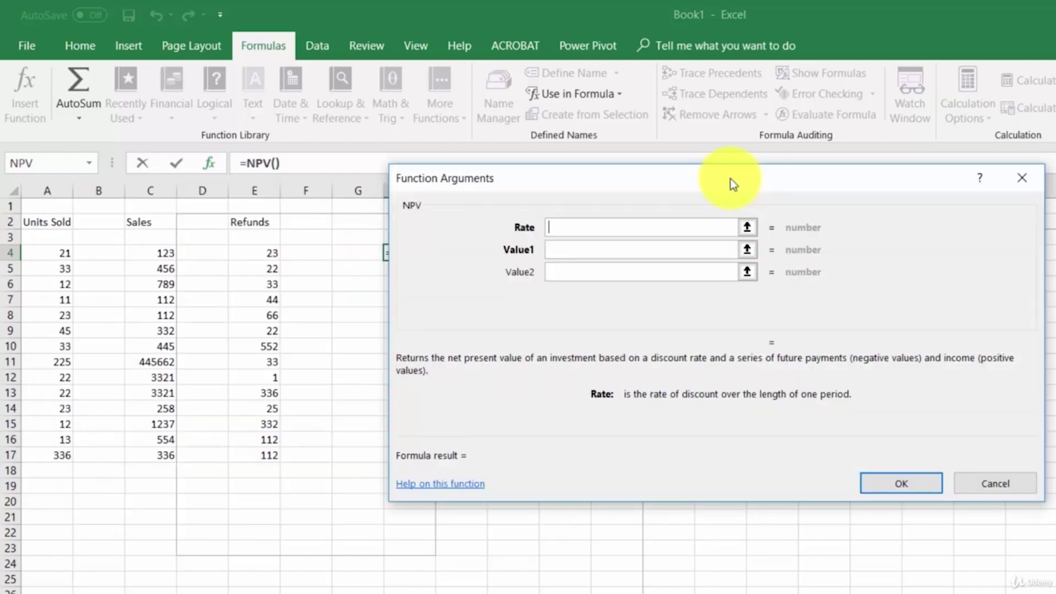
- Set the NPV arguments to Rate A7, Value1 E10 and Value2 D10, and insert the formula
click(66, 303)
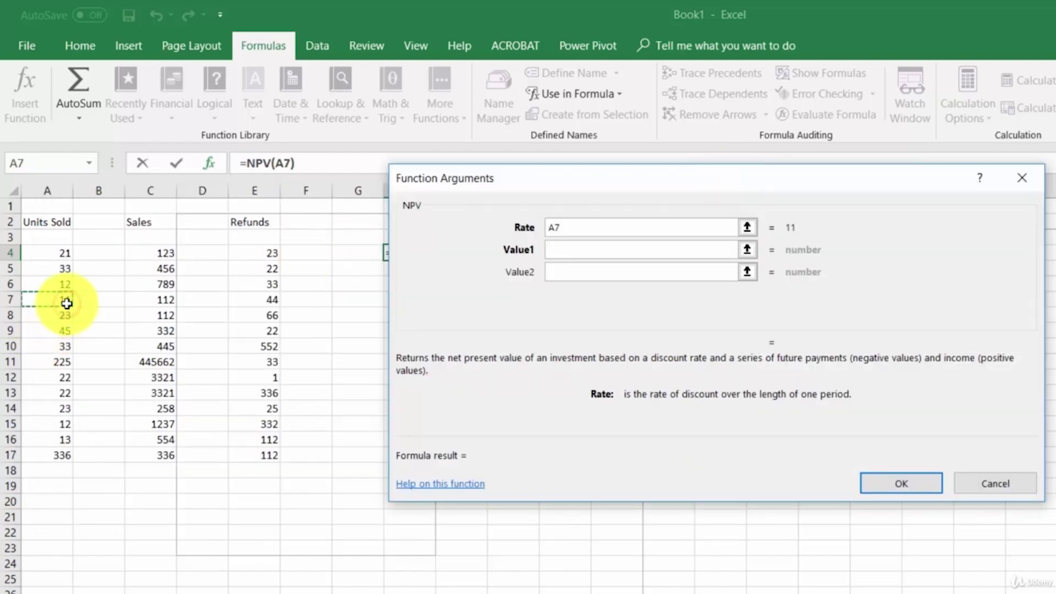
click(566, 250)
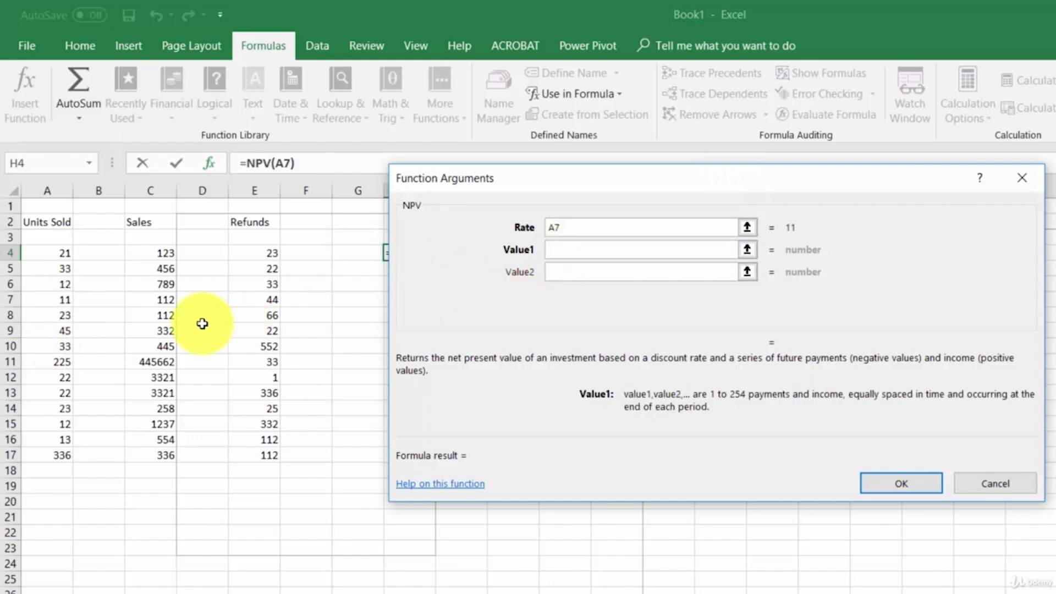
click(175, 335)
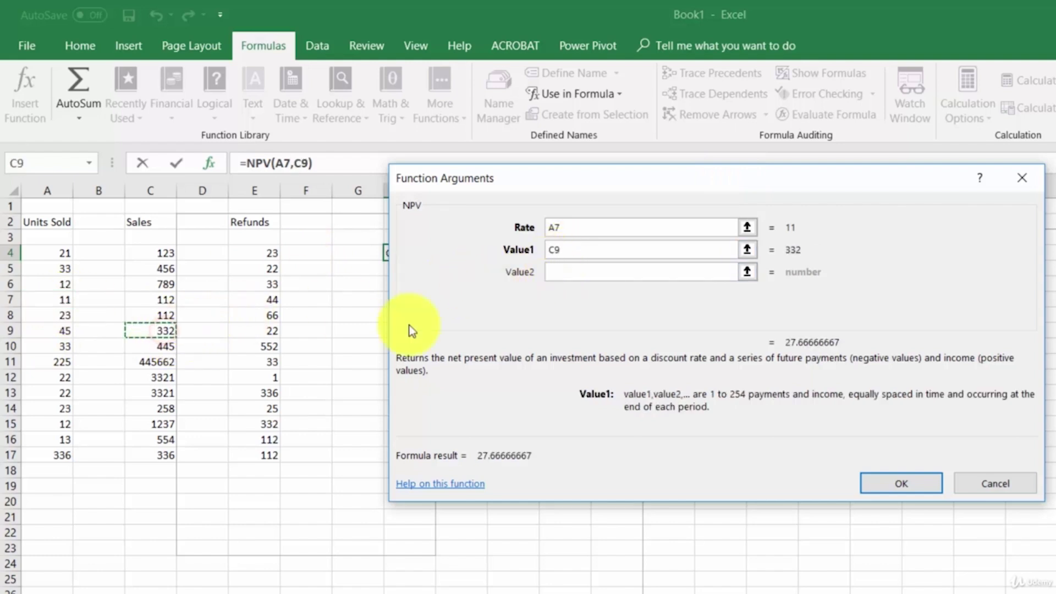
click(256, 347)
key(Tab)
click(203, 346)
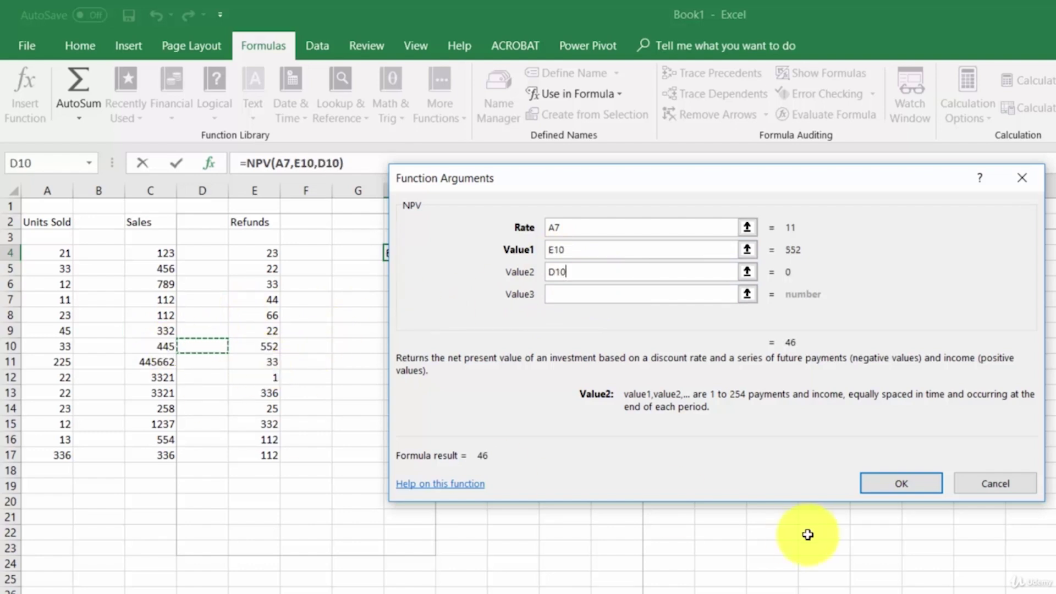
click(883, 488)
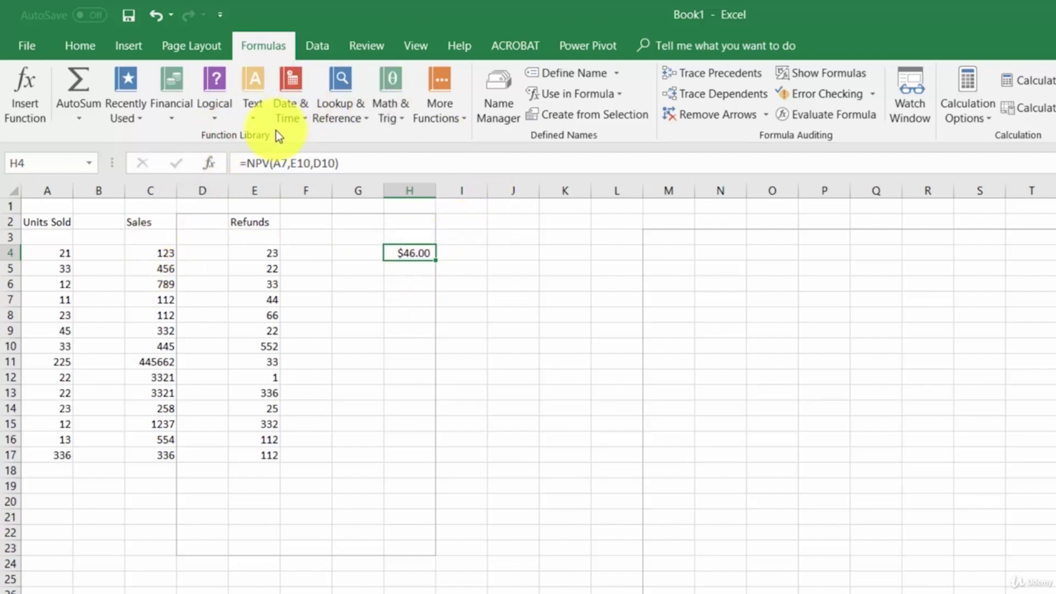
- Insert AVERAGE from the recently used functions in cell H8 for the Sales values in C4:C17
click(142, 115)
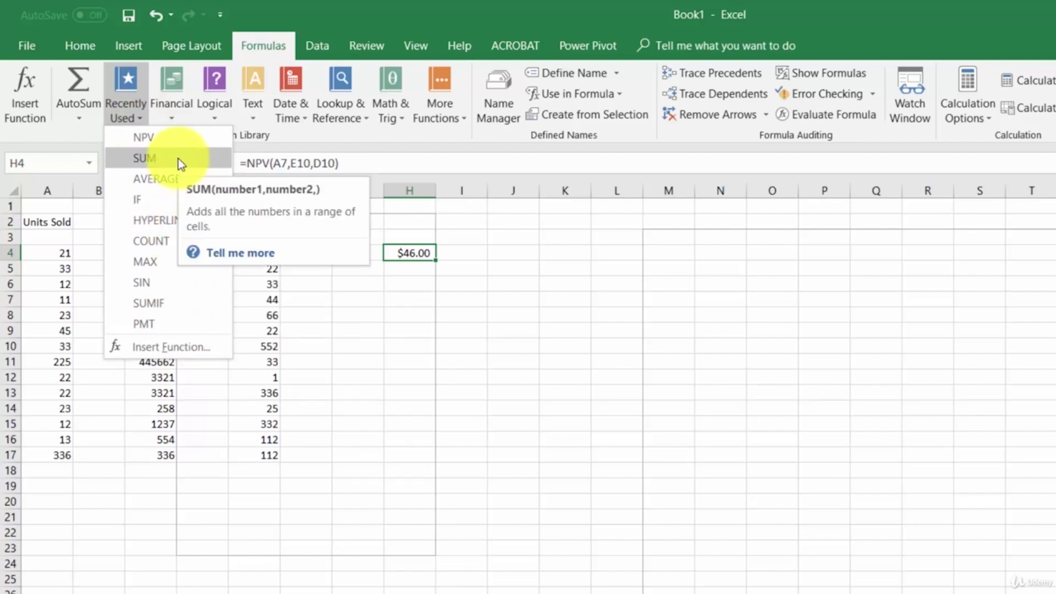
click(433, 312)
click(427, 311)
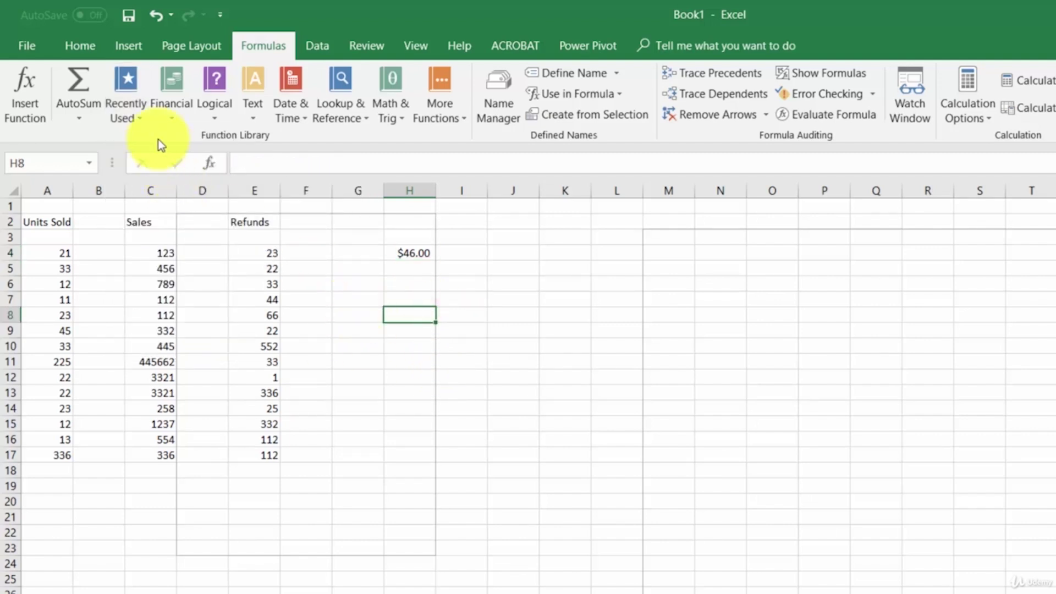
click(138, 117)
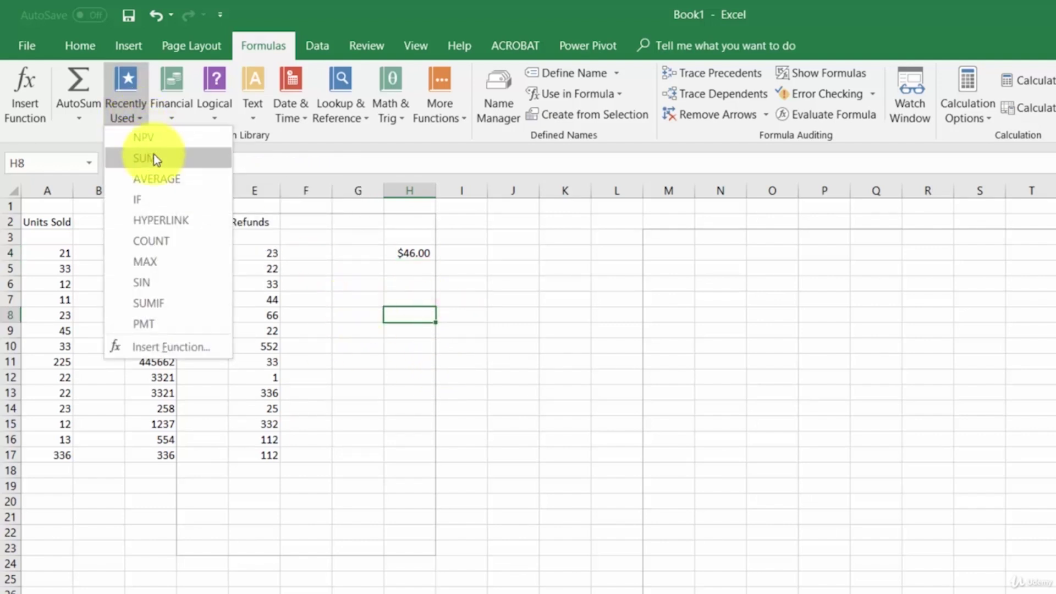
click(158, 175)
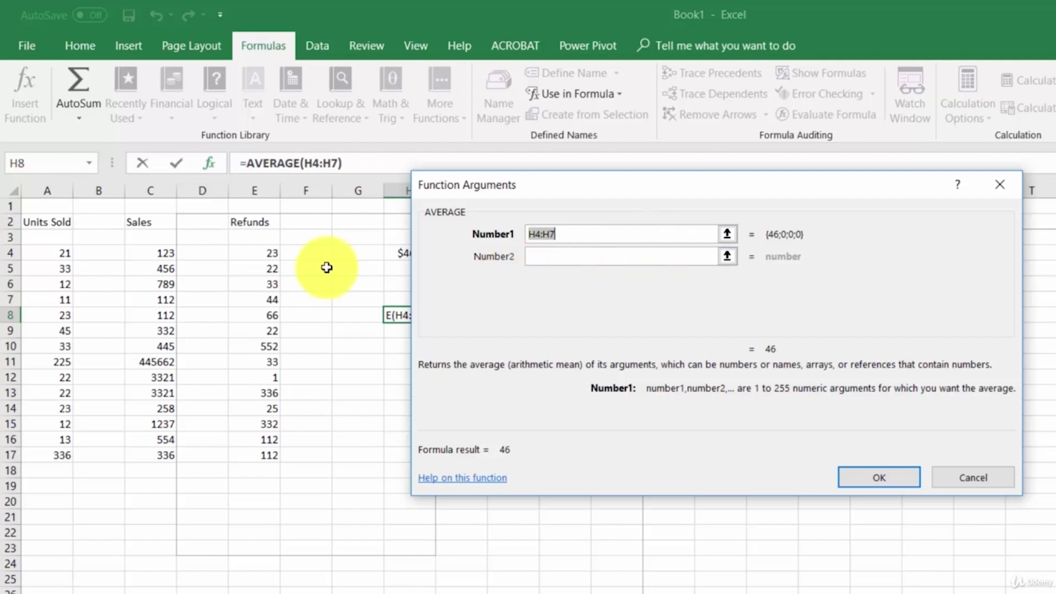
drag(156, 257, 165, 443)
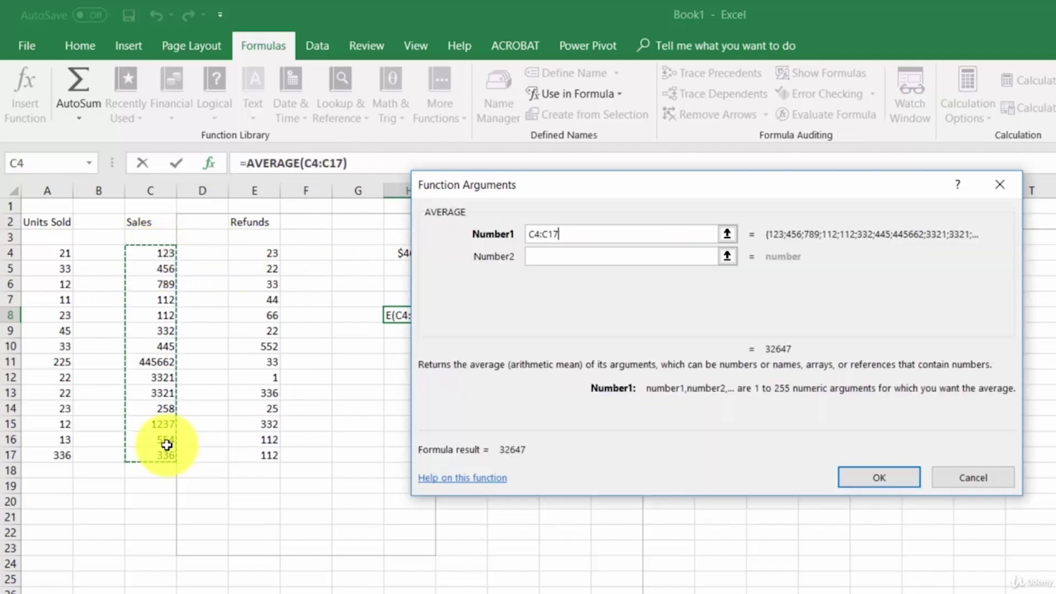
click(874, 476)
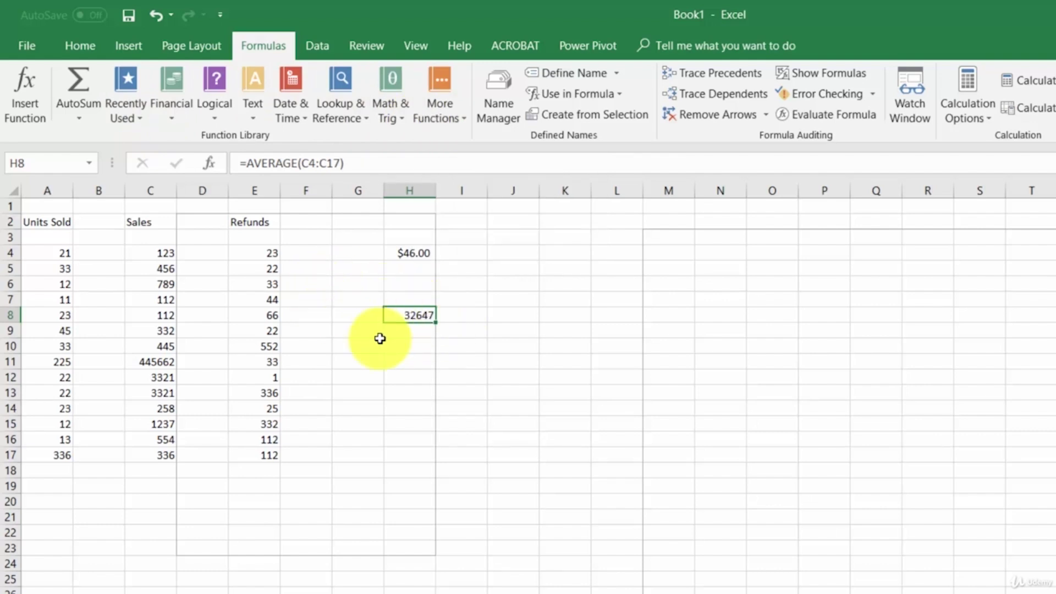
- Browse the additional function categories, including Statistical, Cube, Information and Web
click(452, 116)
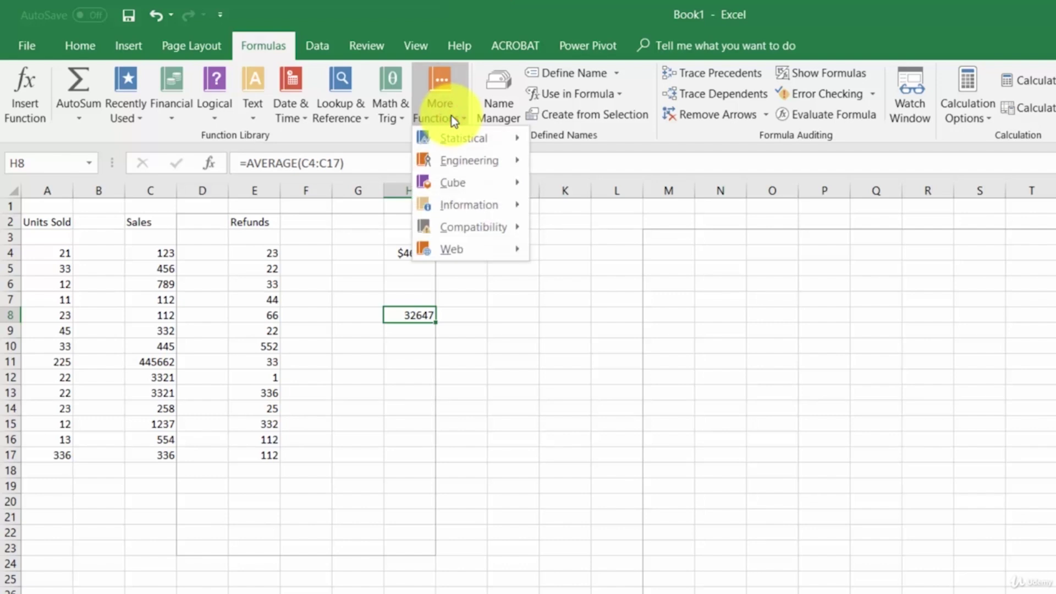
mouse_move(448, 137)
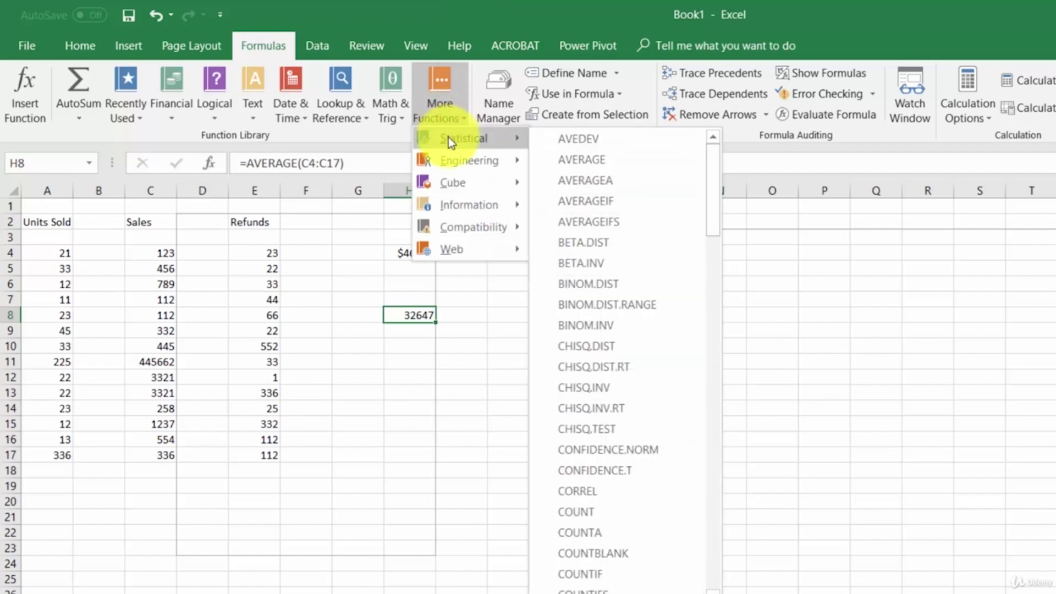
mouse_move(451, 160)
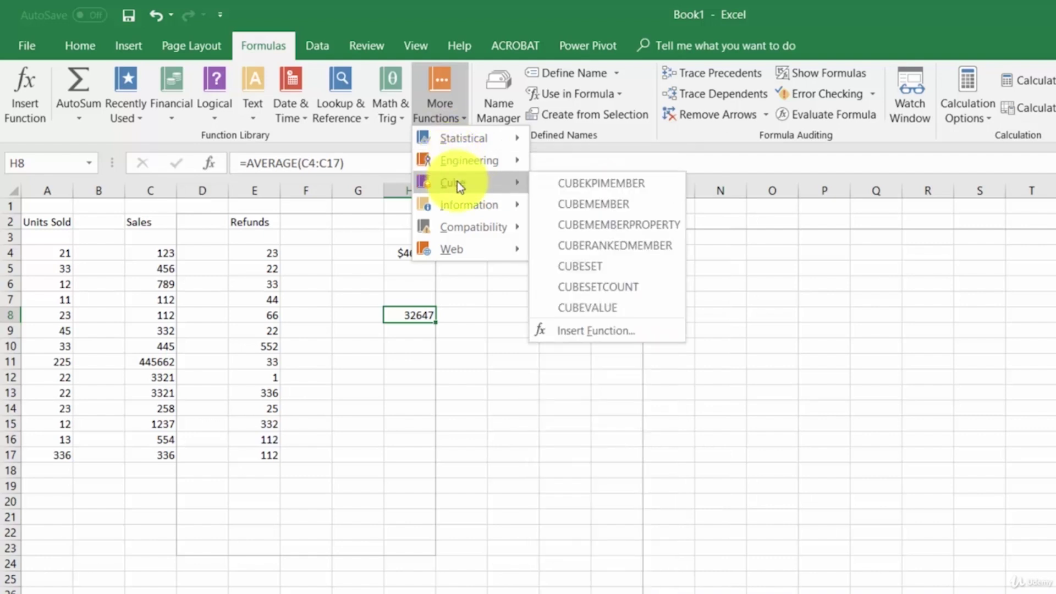
mouse_move(464, 207)
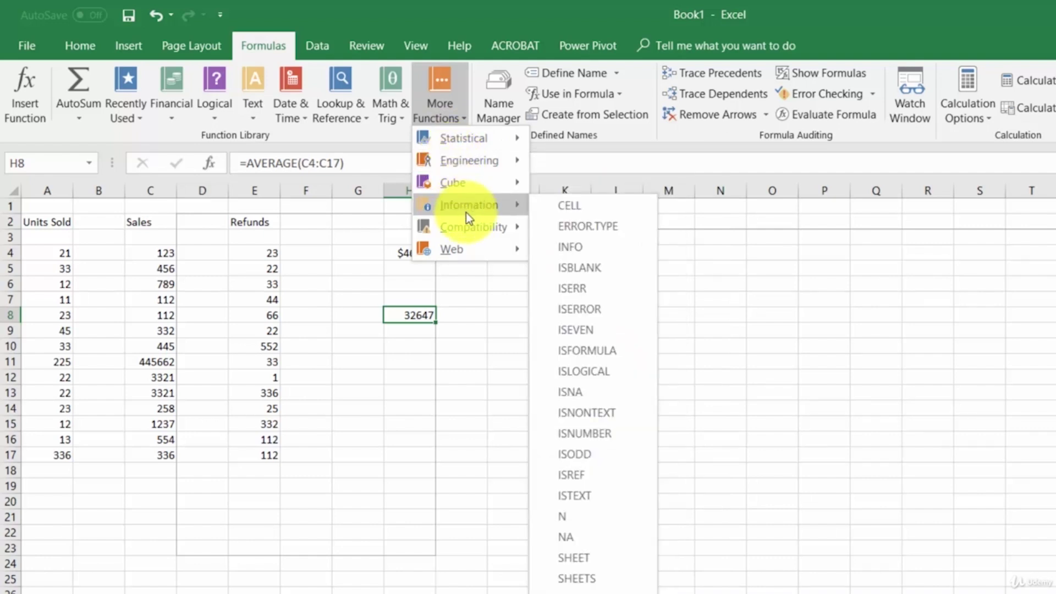
mouse_move(471, 251)
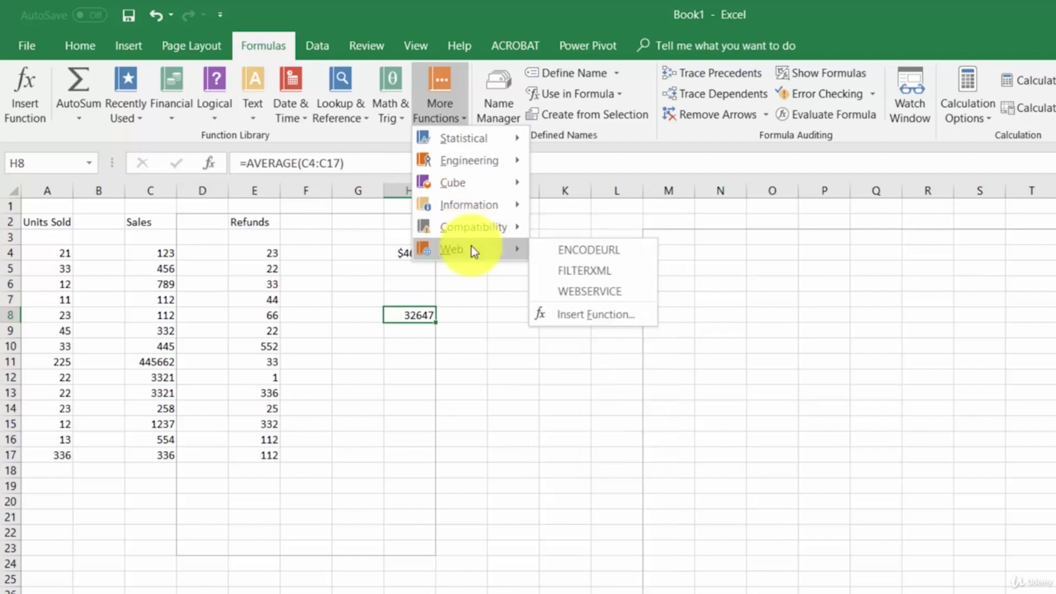